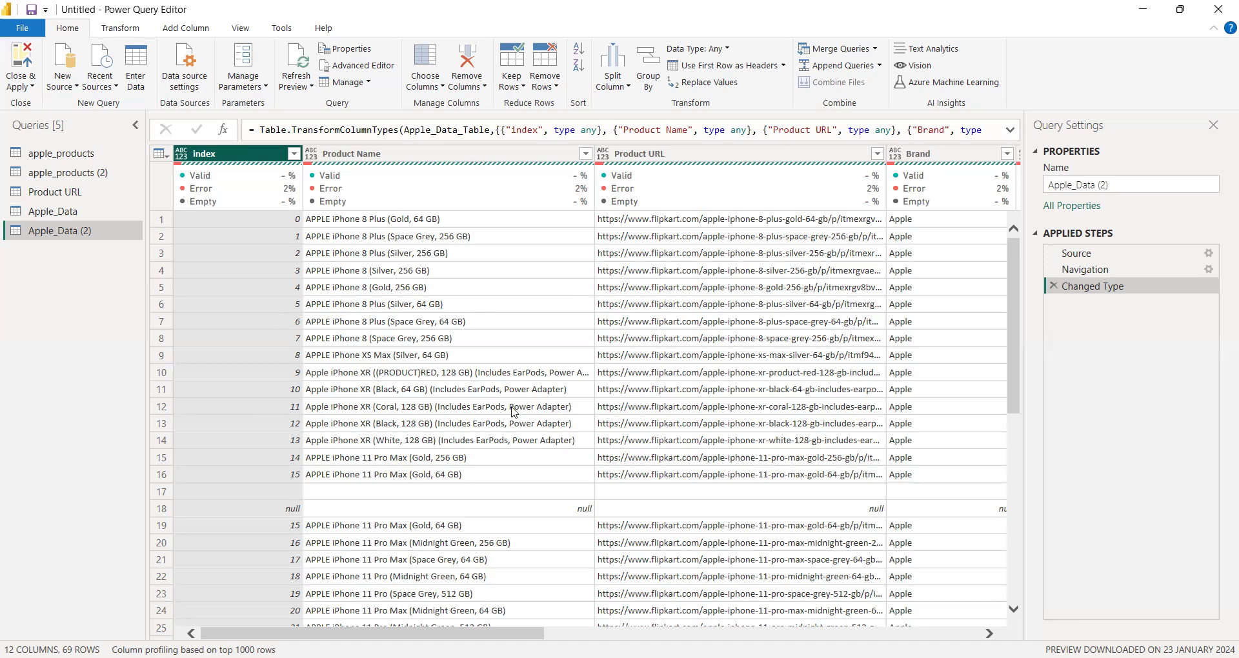
Inspect the Apple_Data (2) rows for errors and blanks, and review the available row-removal options
{"action": "scroll", "coordinate": [679, 324], "scroll_direction": "down", "scroll_amount": 5}
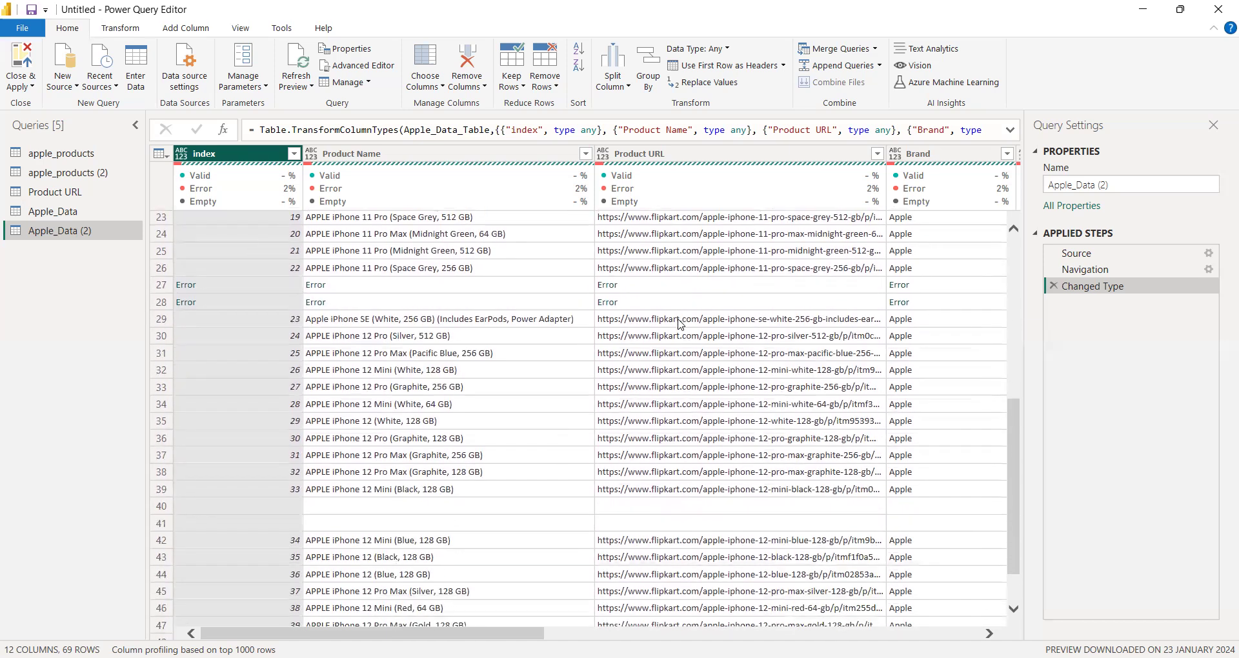
{"action": "scroll", "coordinate": [680, 324], "scroll_direction": "up", "scroll_amount": 5}
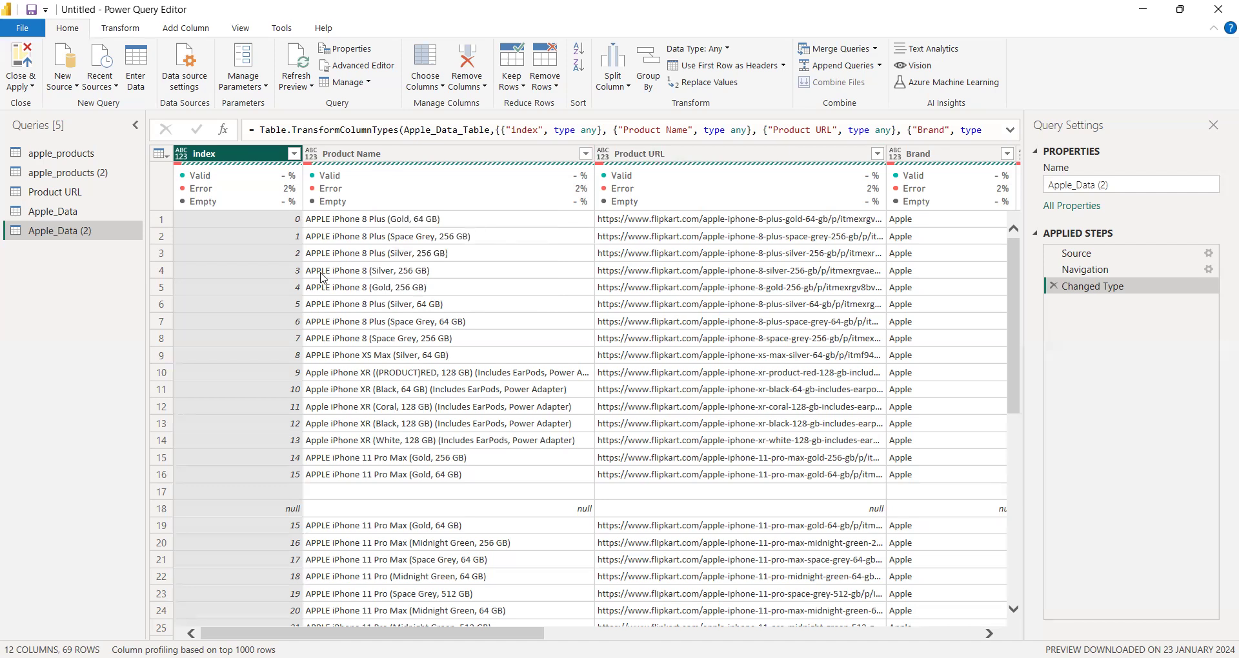
{"action": "left_click", "coordinate": [119, 28]}
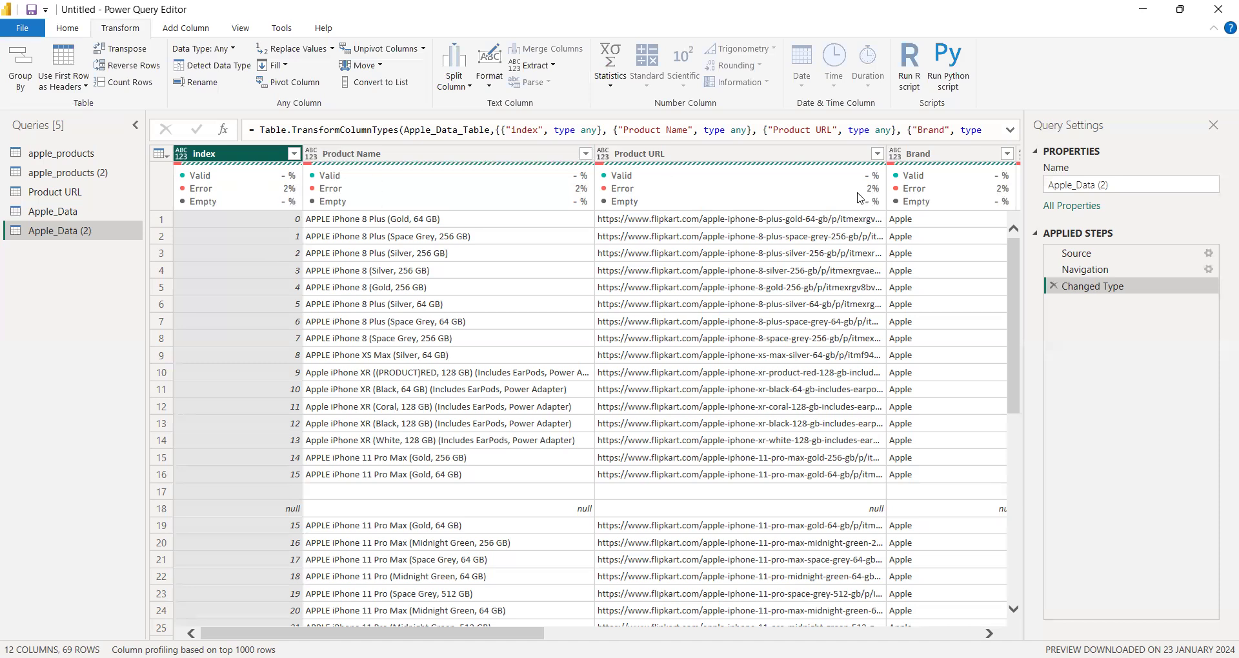
{"action": "mouse_move", "coordinate": [834, 194]}
{"action": "left_click", "coordinate": [73, 30]}
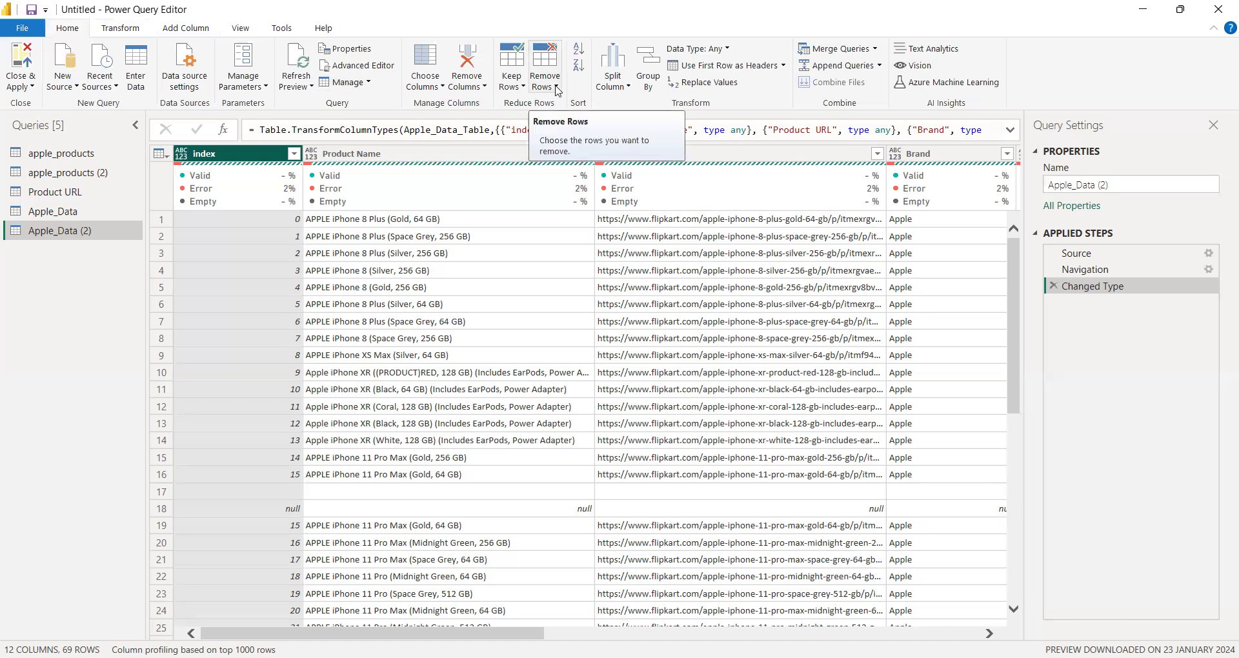
{"action": "left_click", "coordinate": [558, 90]}
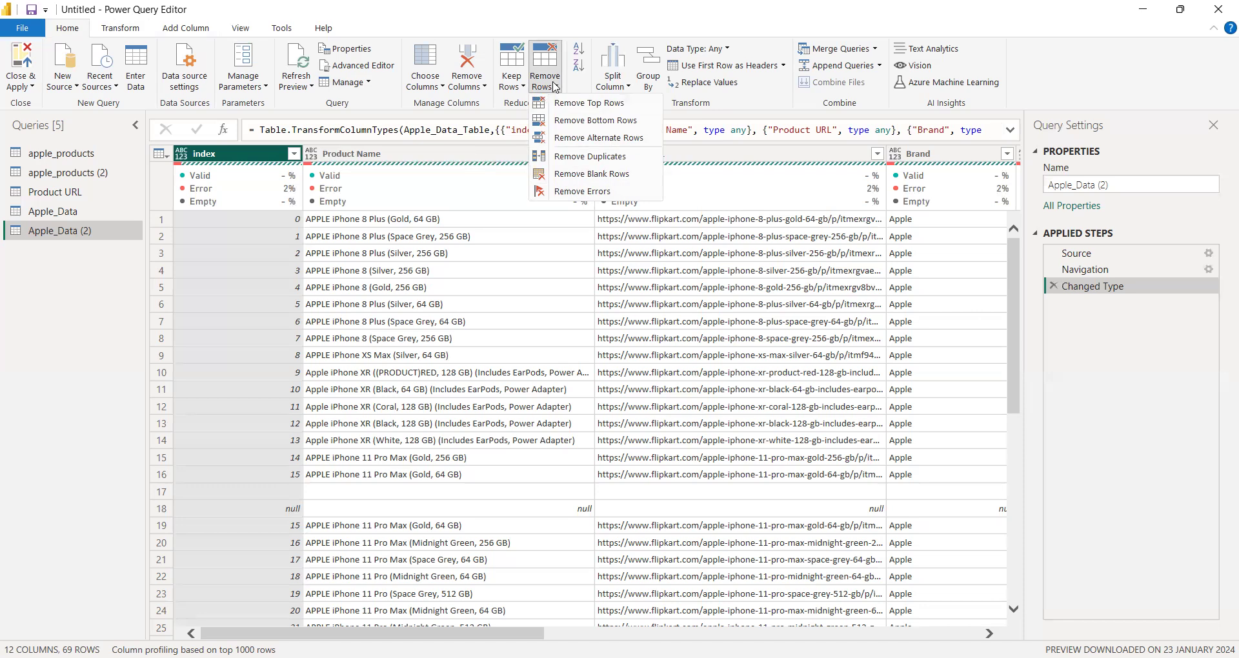
{"action": "left_click", "coordinate": [373, 167]}
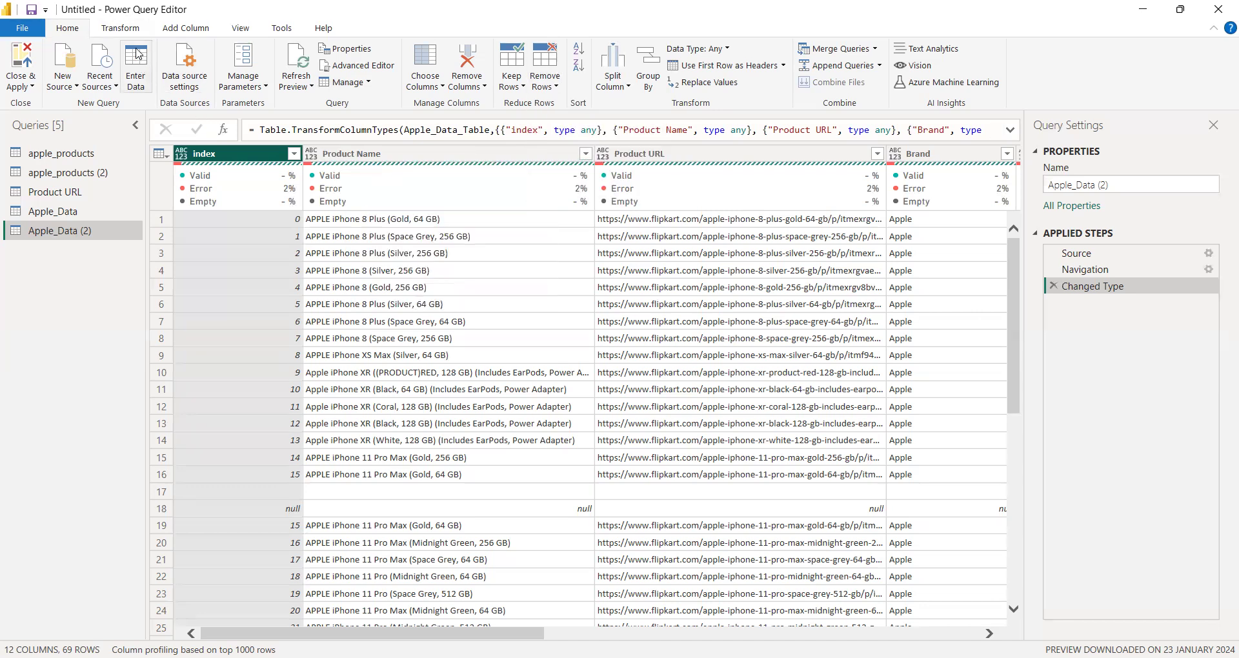
{"action": "left_click", "coordinate": [129, 28]}
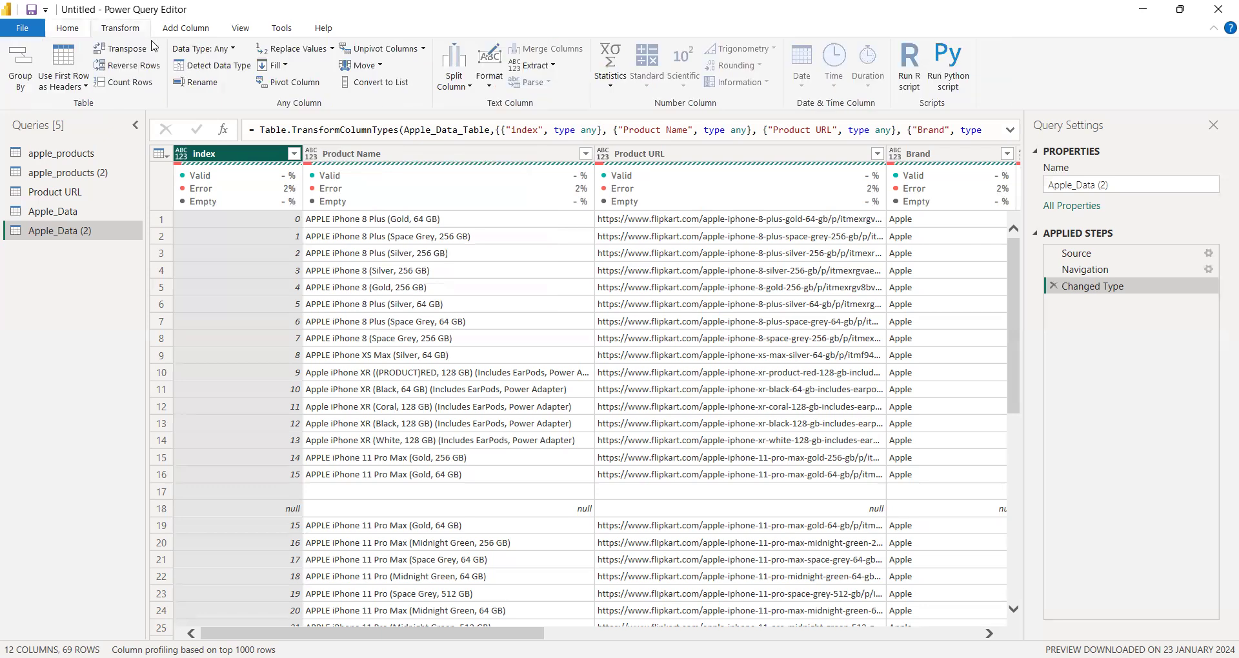
{"action": "left_click", "coordinate": [333, 52]}
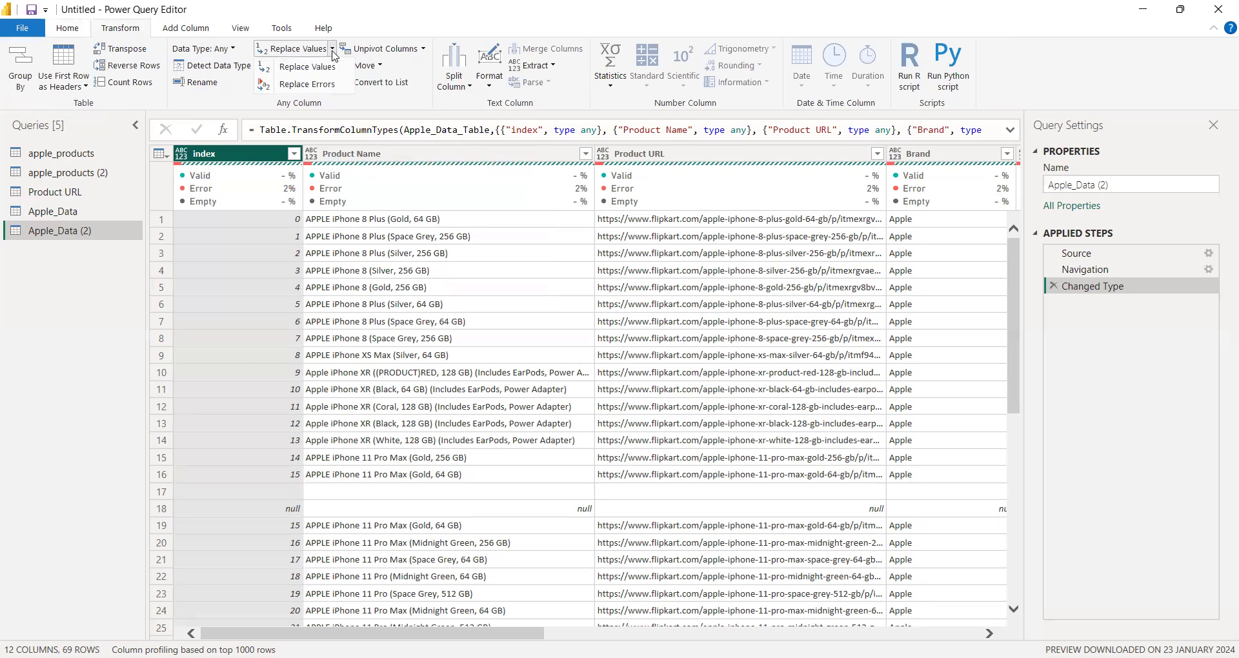
{"action": "left_click", "coordinate": [307, 86]}
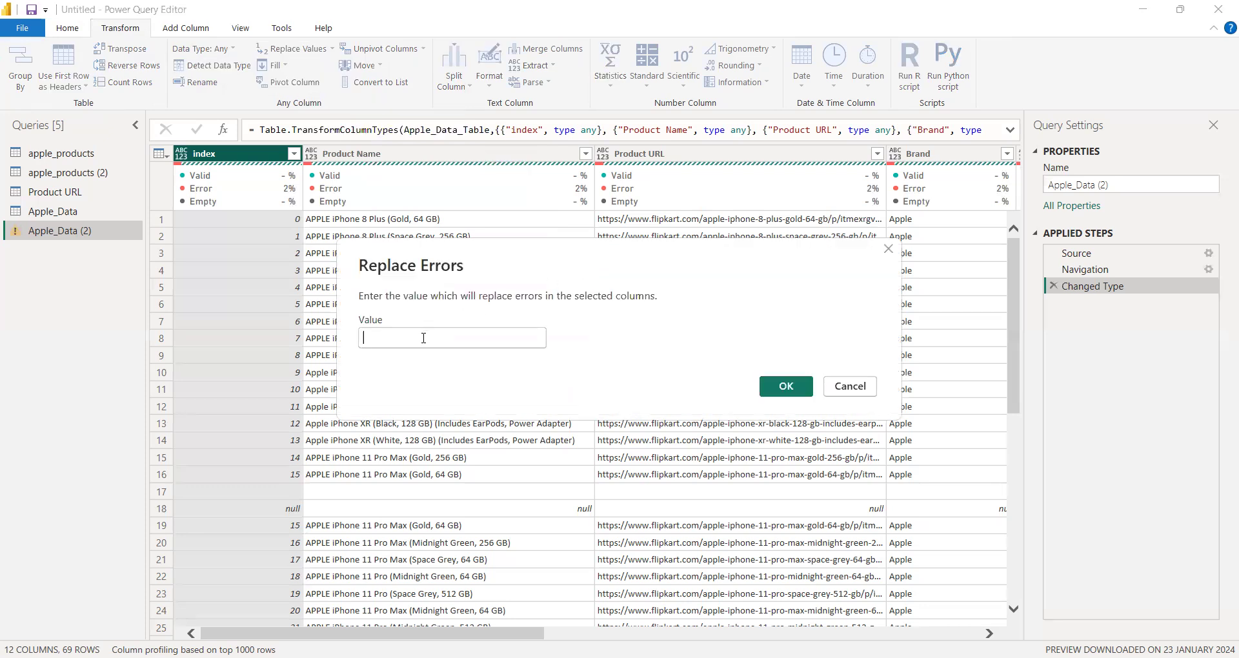
{"action": "type", "text": "null"}
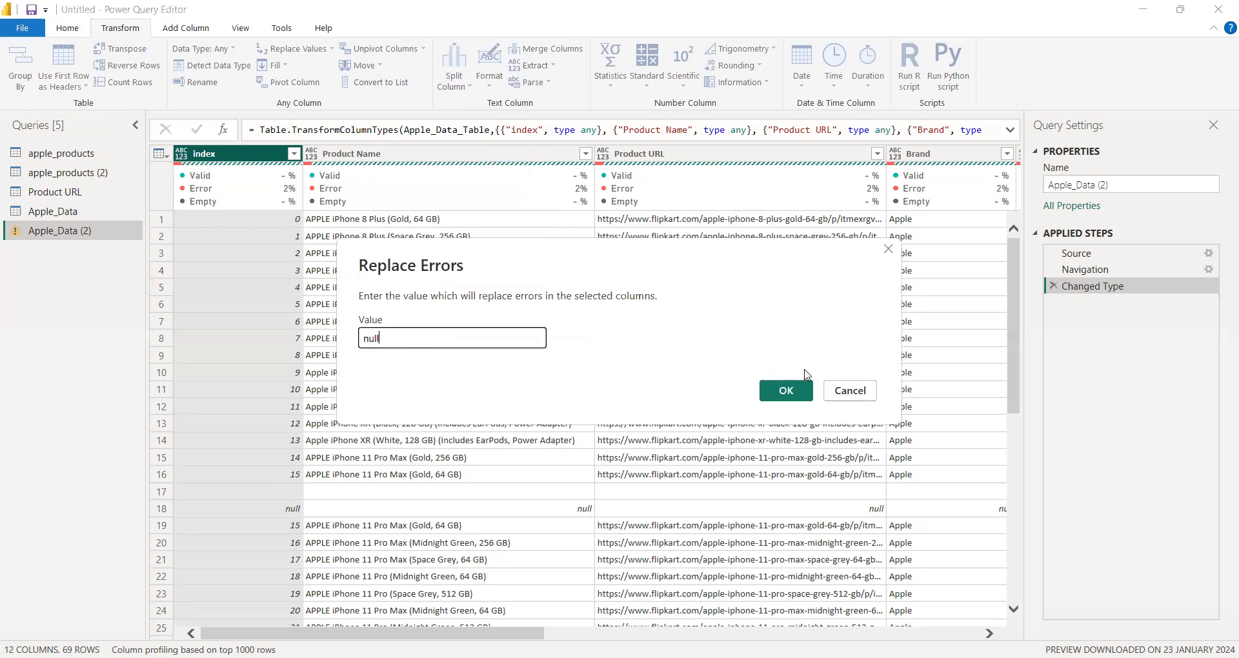
{"action": "left_click", "coordinate": [850, 391]}
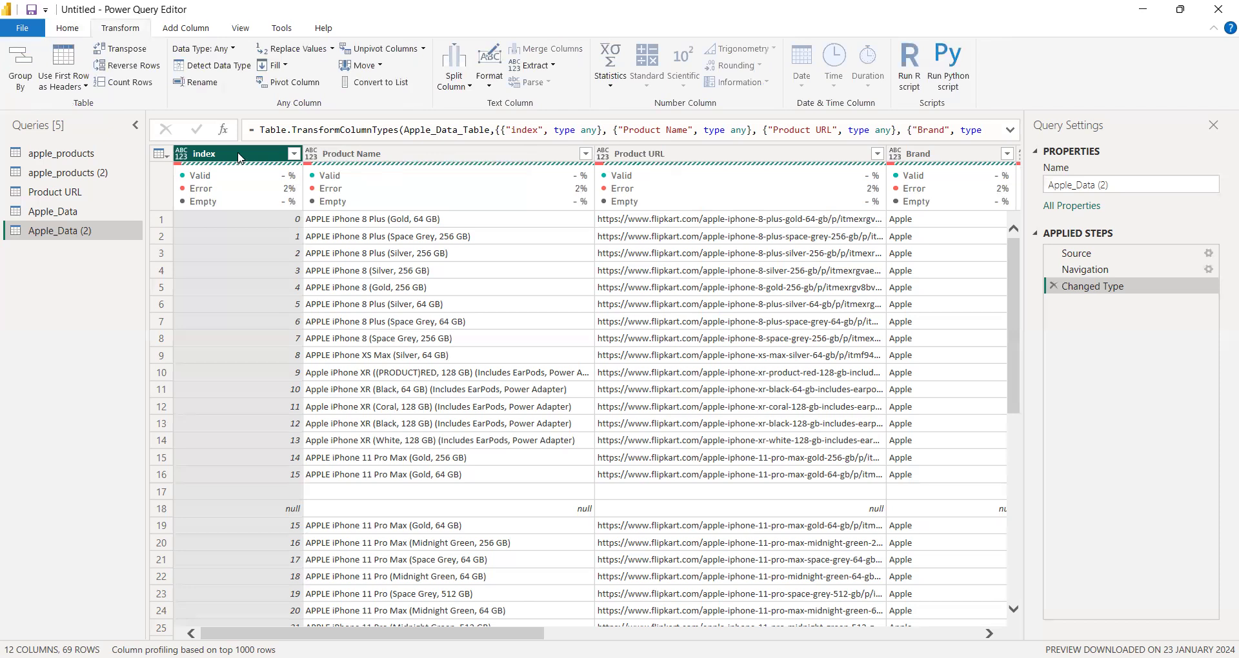
Replace the errors in all columns of Apple_Data (2) with null and check the rows
{"action": "key", "text": "ctrl+a"}
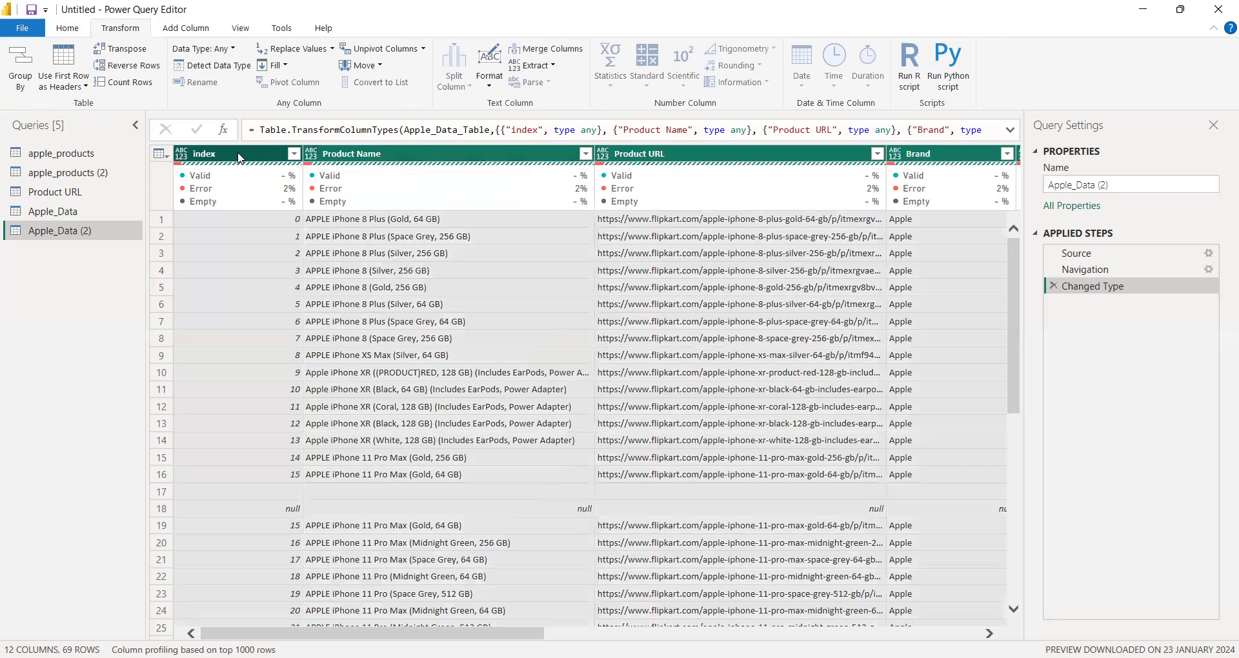
{"action": "left_click", "coordinate": [333, 50]}
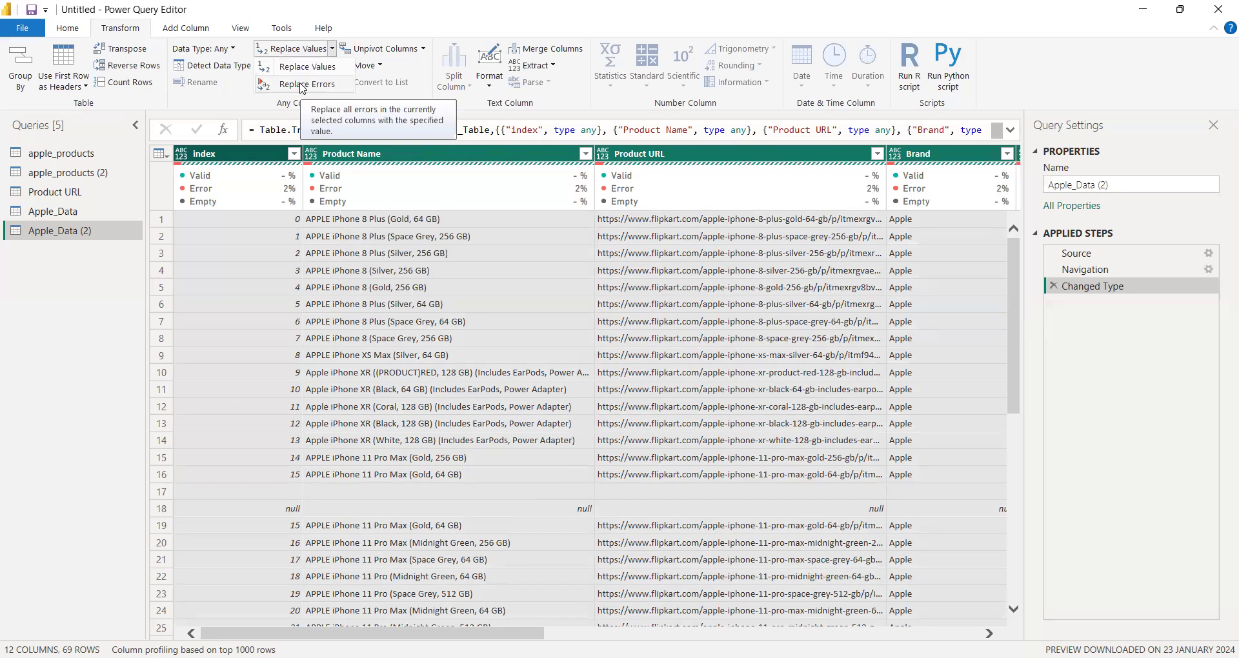
{"action": "left_click", "coordinate": [302, 84]}
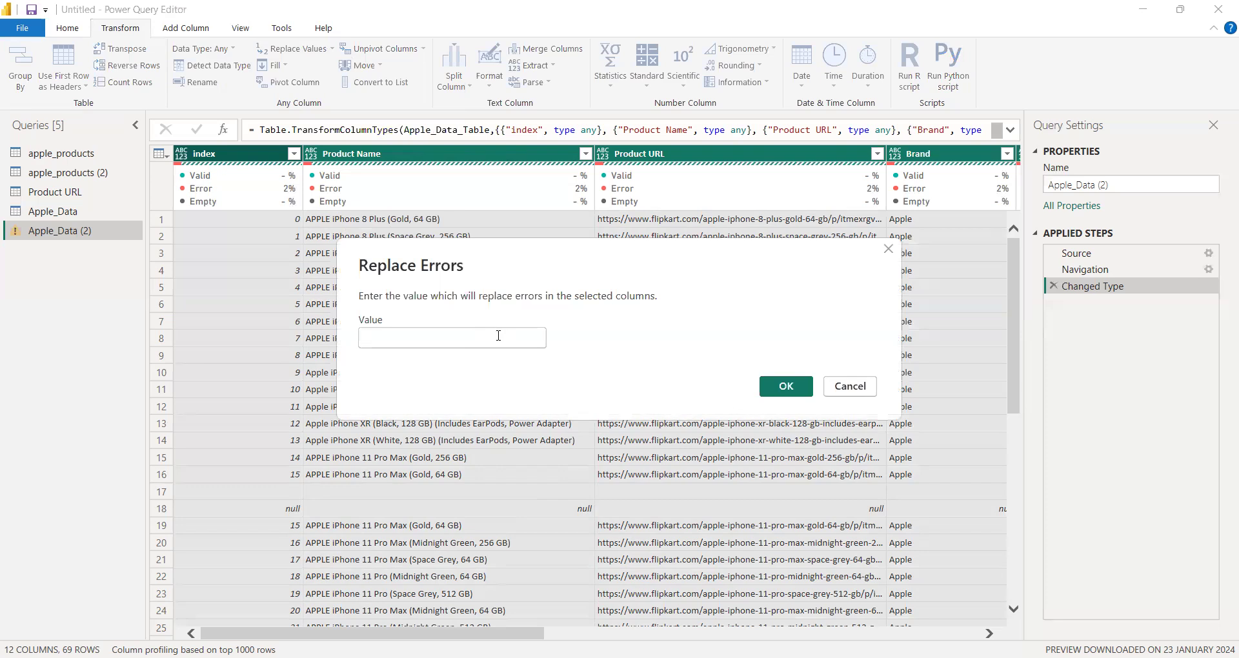
{"action": "type", "text": "null"}
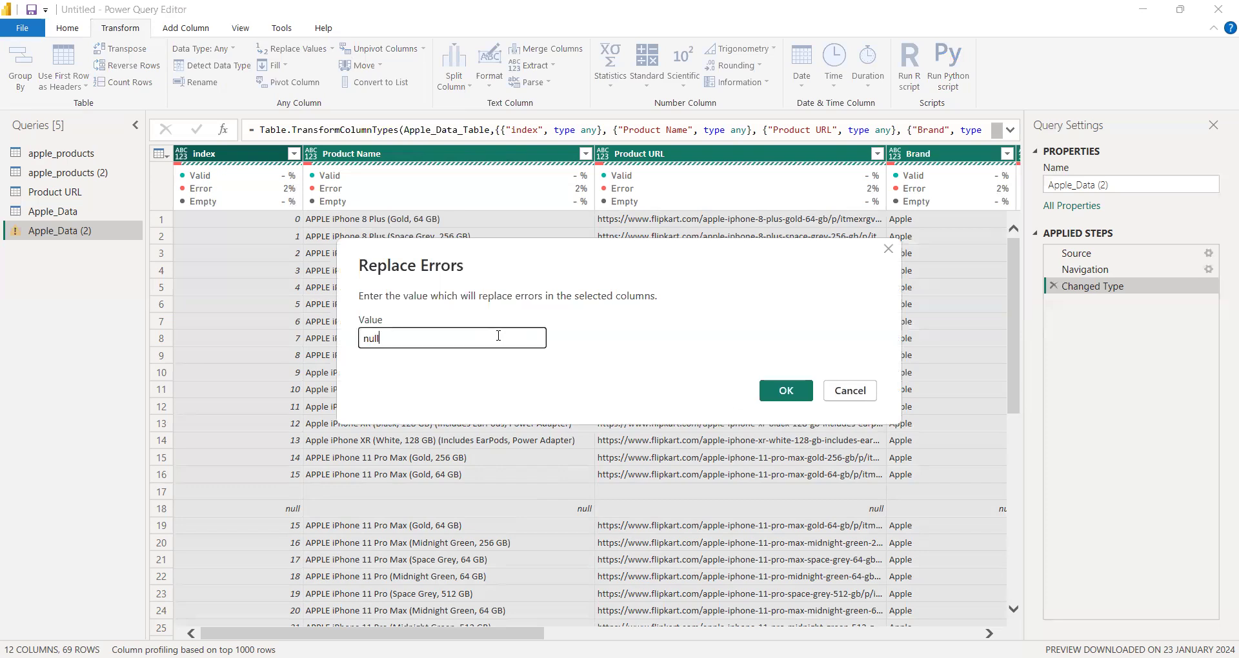
{"action": "left_click", "coordinate": [786, 391]}
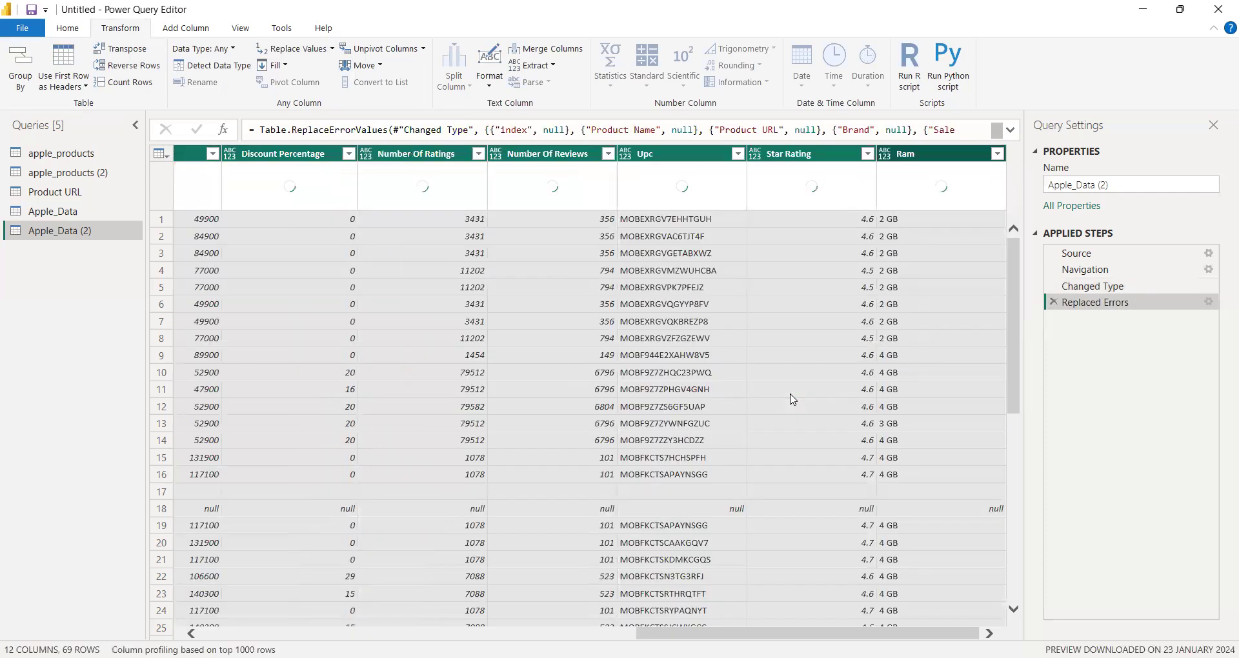
{"action": "scroll", "coordinate": [660, 382], "scroll_direction": "down", "scroll_amount": 4}
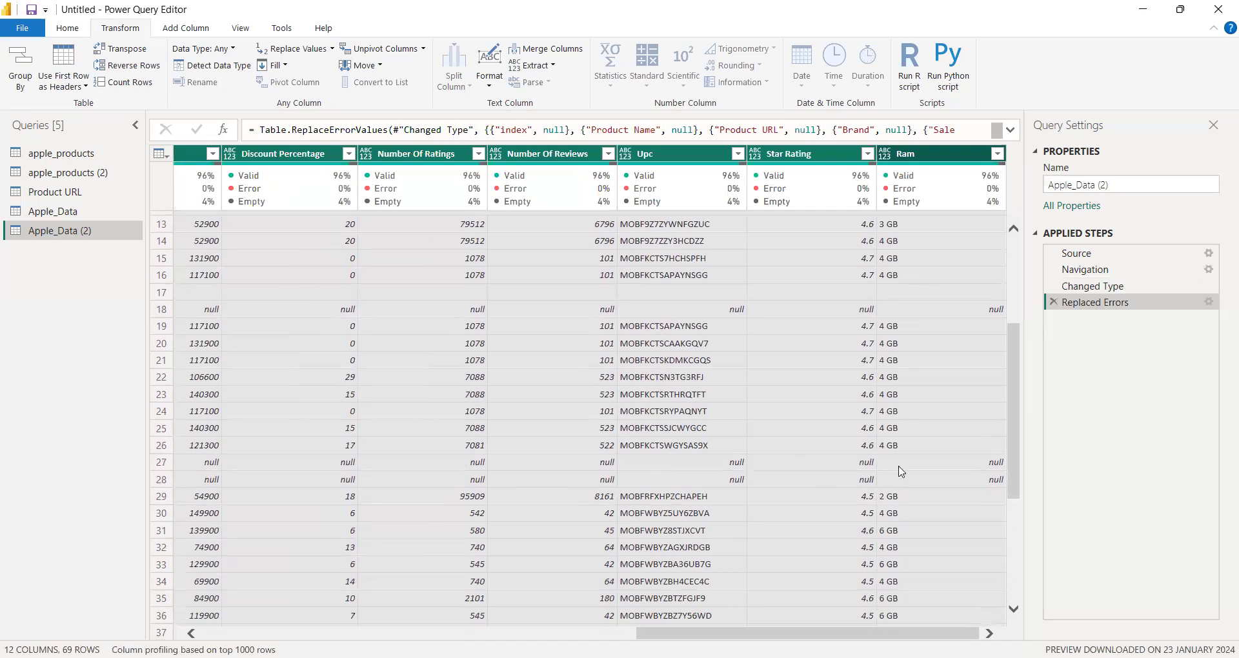
{"action": "scroll", "coordinate": [576, 413], "scroll_direction": "up", "scroll_amount": 4}
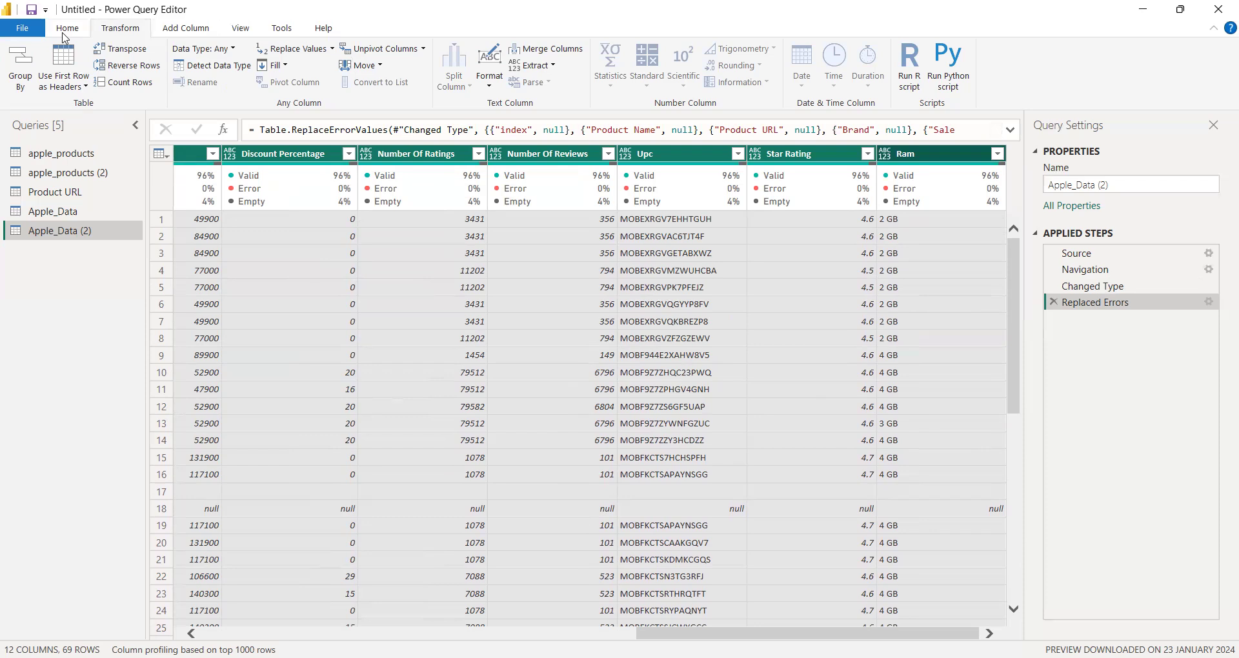
Try to remove the blank rows from Apple_Data (2), check the remaining rows, and delete that applied step
{"action": "left_click", "coordinate": [63, 32]}
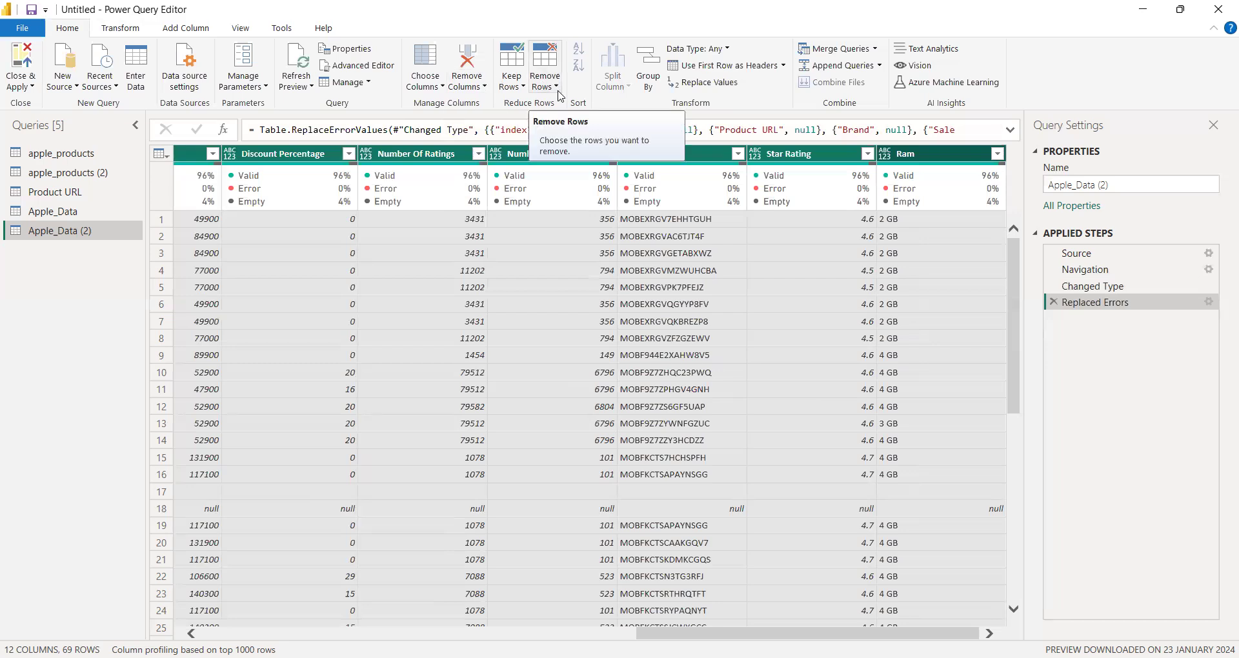
{"action": "left_click", "coordinate": [556, 86]}
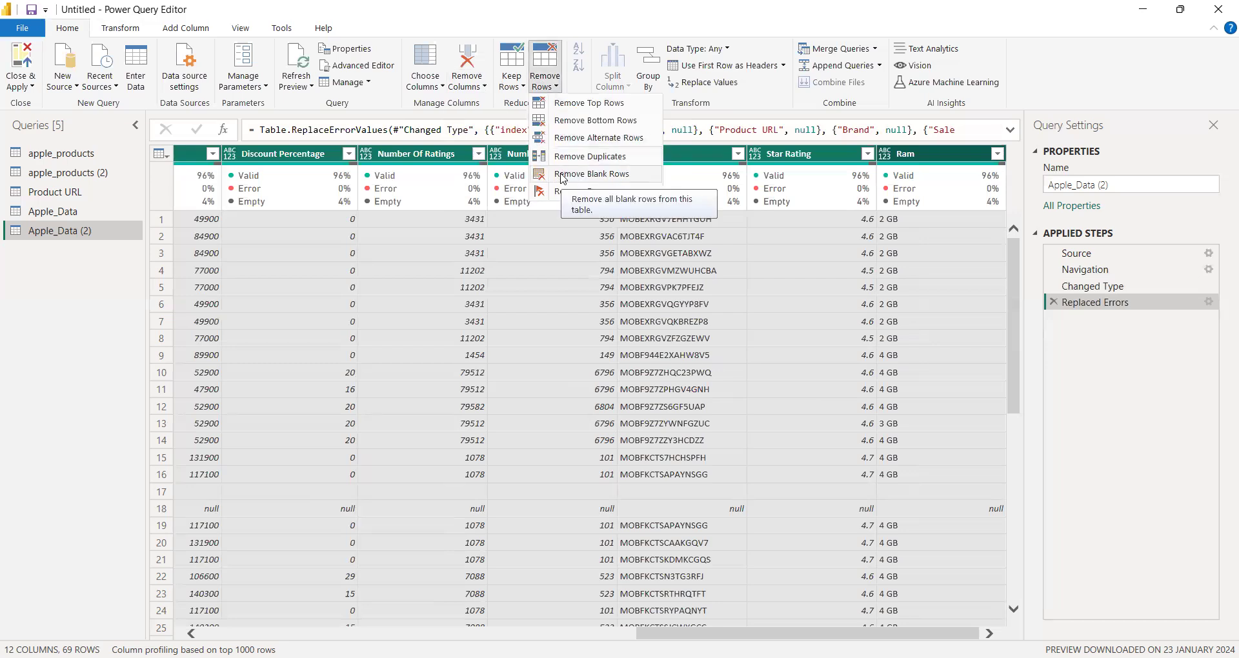
{"action": "left_click", "coordinate": [563, 179]}
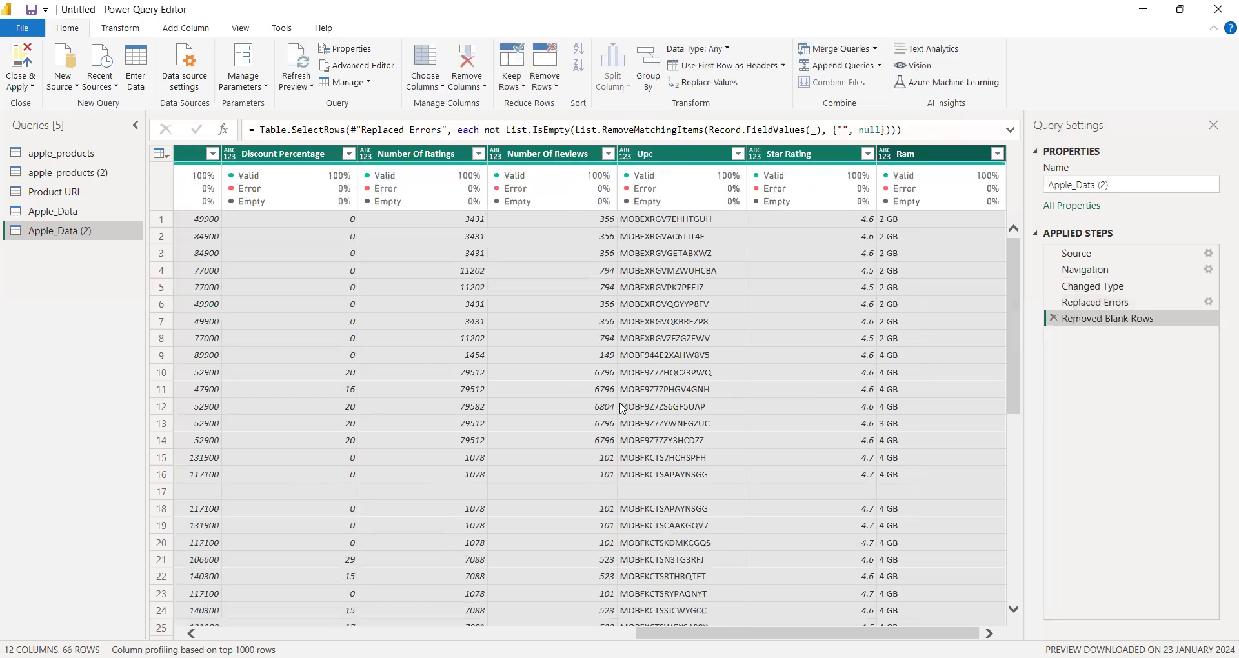
{"action": "scroll", "coordinate": [622, 408], "scroll_direction": "down", "scroll_amount": 1}
{"action": "scroll", "coordinate": [622, 408], "scroll_direction": "down", "scroll_amount": 8}
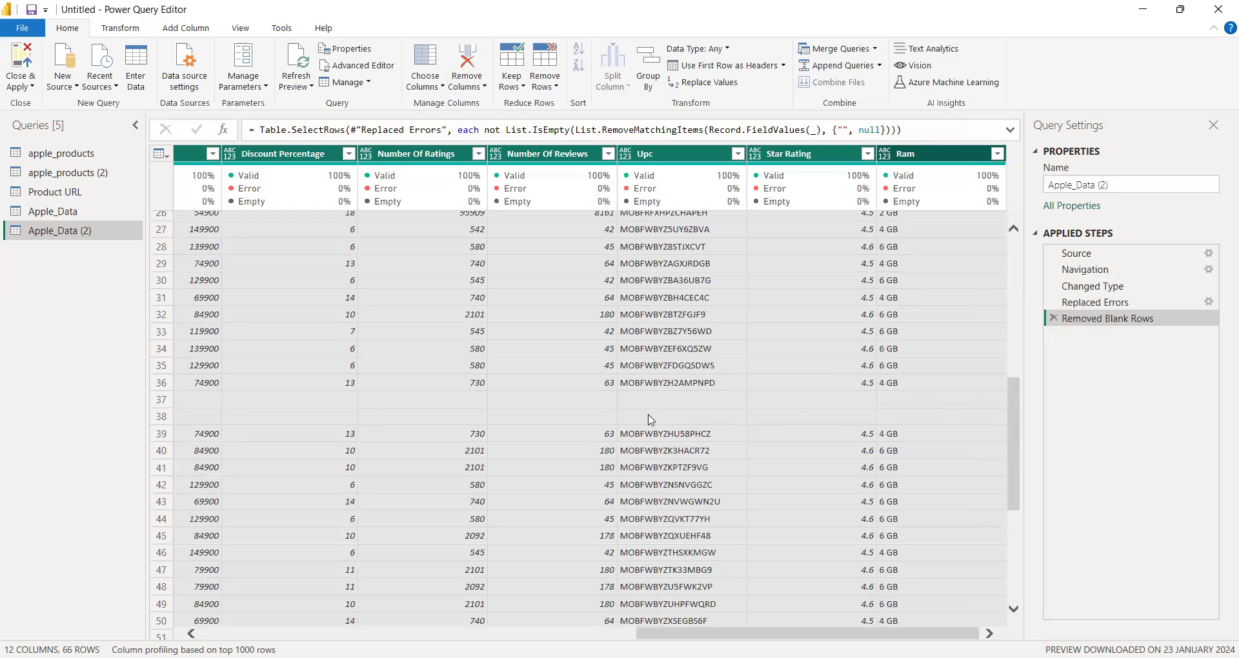
{"action": "scroll", "coordinate": [651, 420], "scroll_direction": "up", "scroll_amount": 5}
{"action": "scroll", "coordinate": [650, 420], "scroll_direction": "up", "scroll_amount": 1}
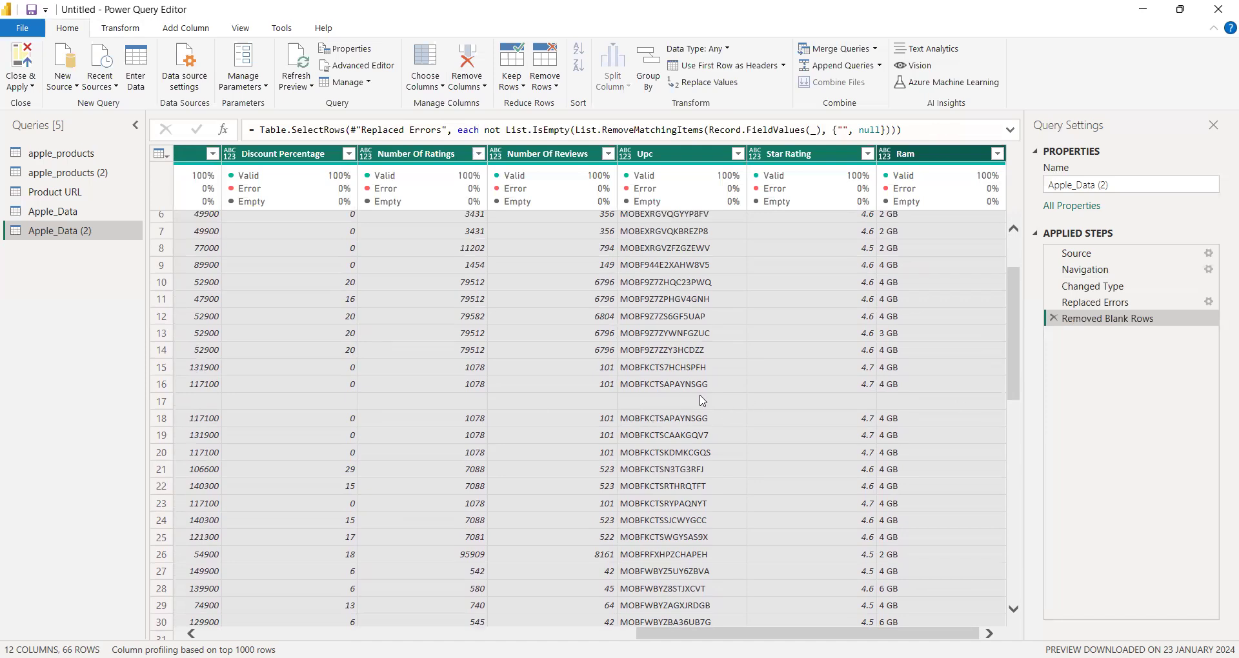
{"action": "left_click", "coordinate": [1054, 319]}
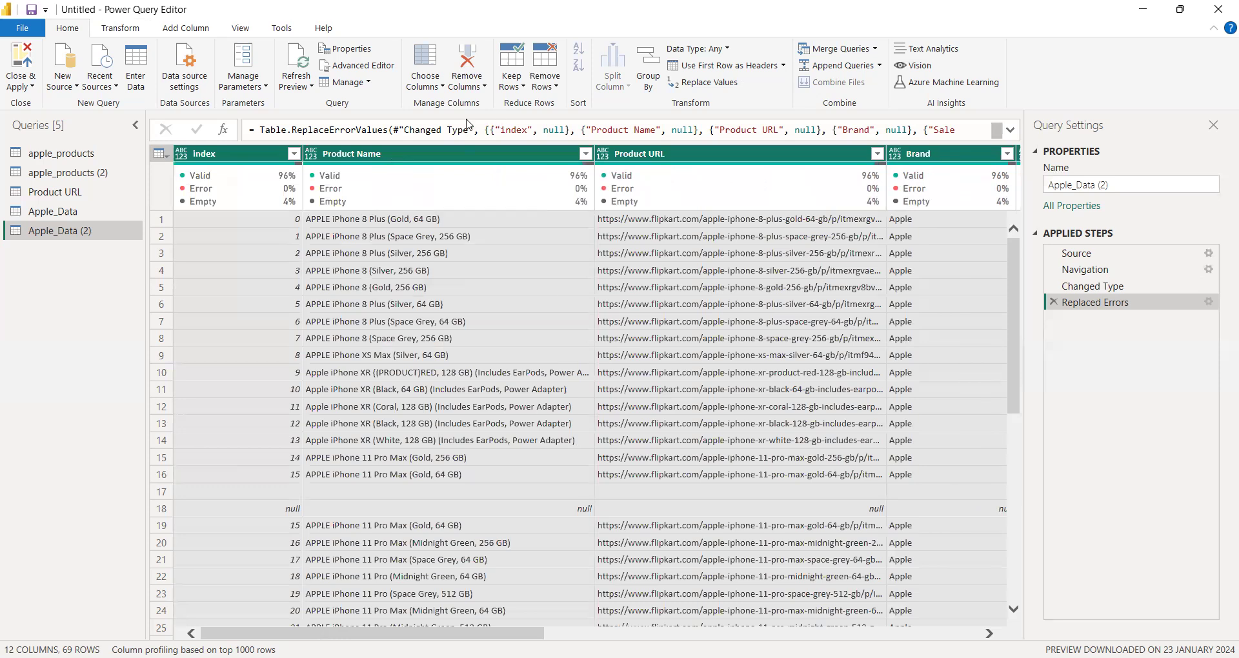
Apply the Clean and Trim text formats to all columns of Apple_Data (2)
{"action": "left_click", "coordinate": [111, 29]}
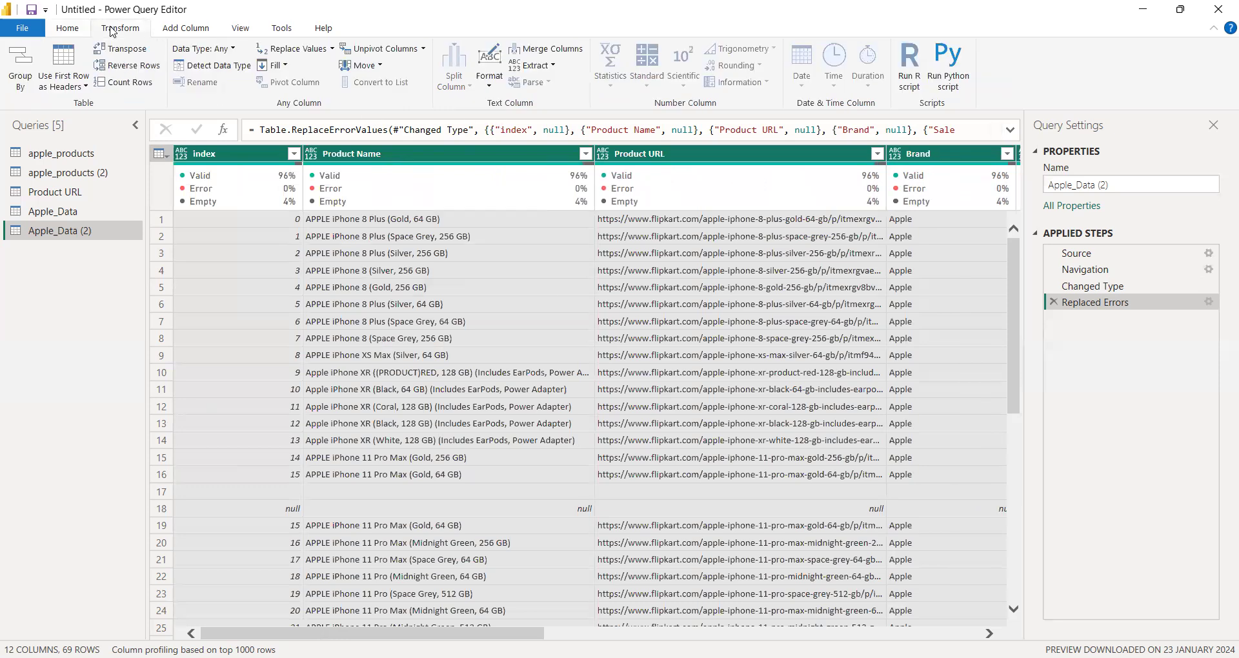
{"action": "left_click", "coordinate": [491, 89]}
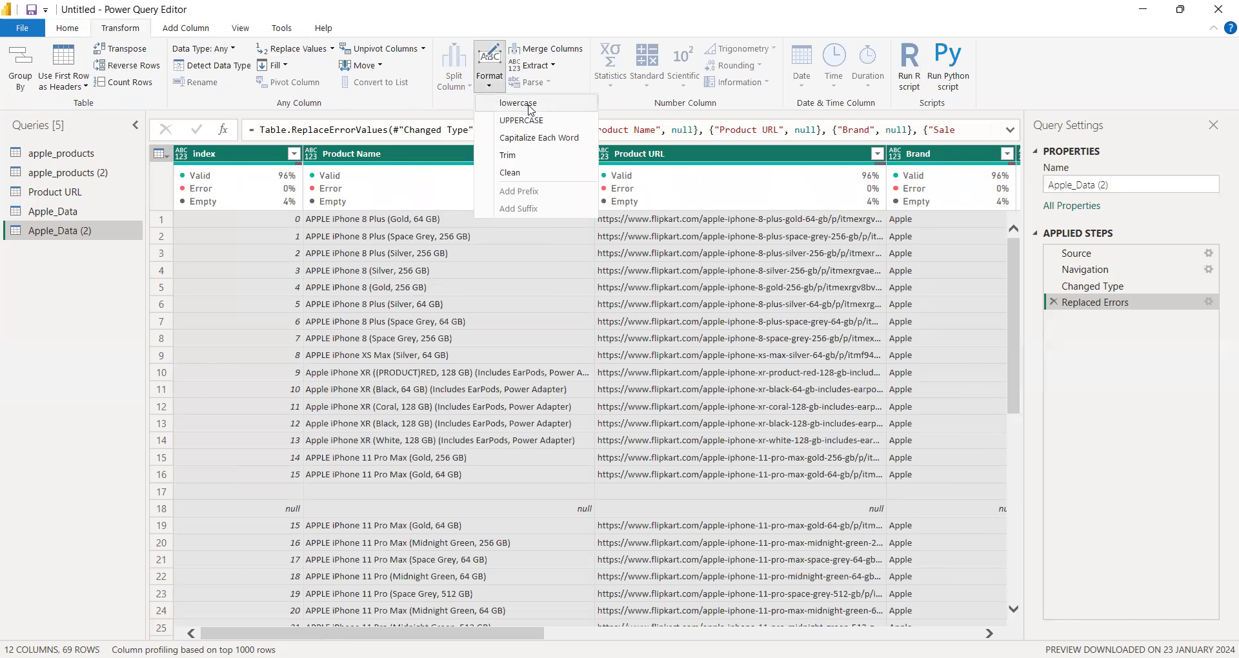
{"action": "left_click", "coordinate": [529, 173]}
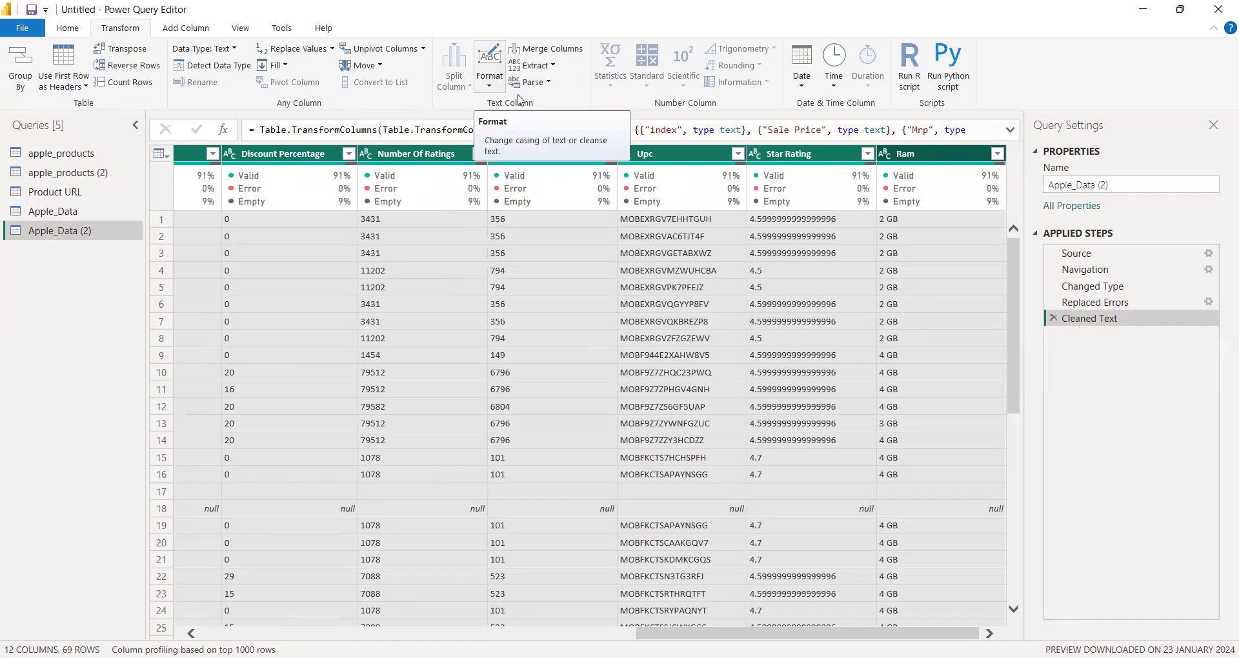
{"action": "left_click", "coordinate": [489, 89]}
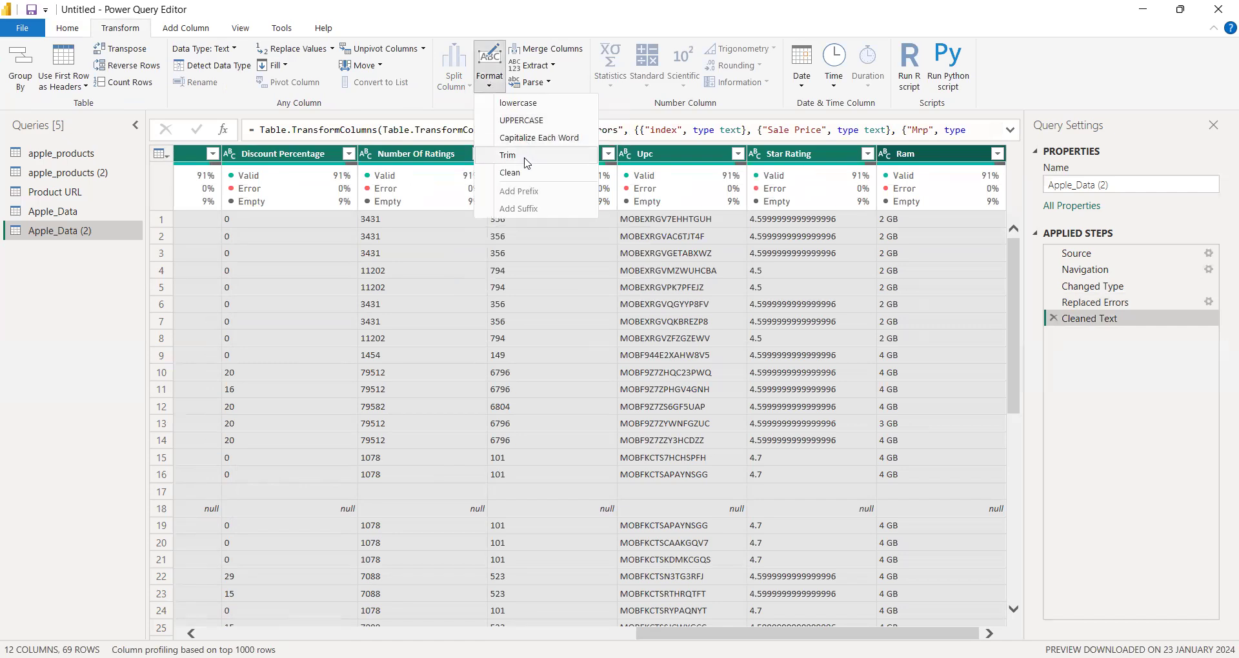
{"action": "left_click", "coordinate": [528, 158]}
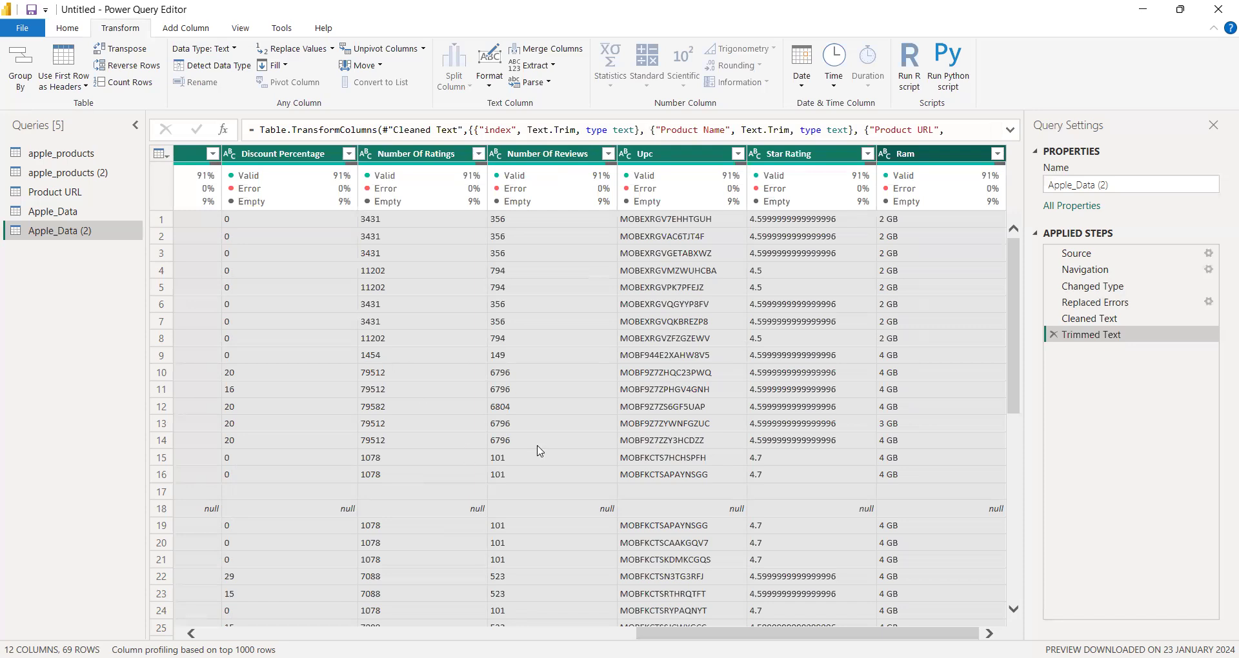
Try to remove the blank rows from Apple_Data (2) with only the Number Of Ratings column selected, and delete that applied step
{"action": "left_click", "coordinate": [544, 491]}
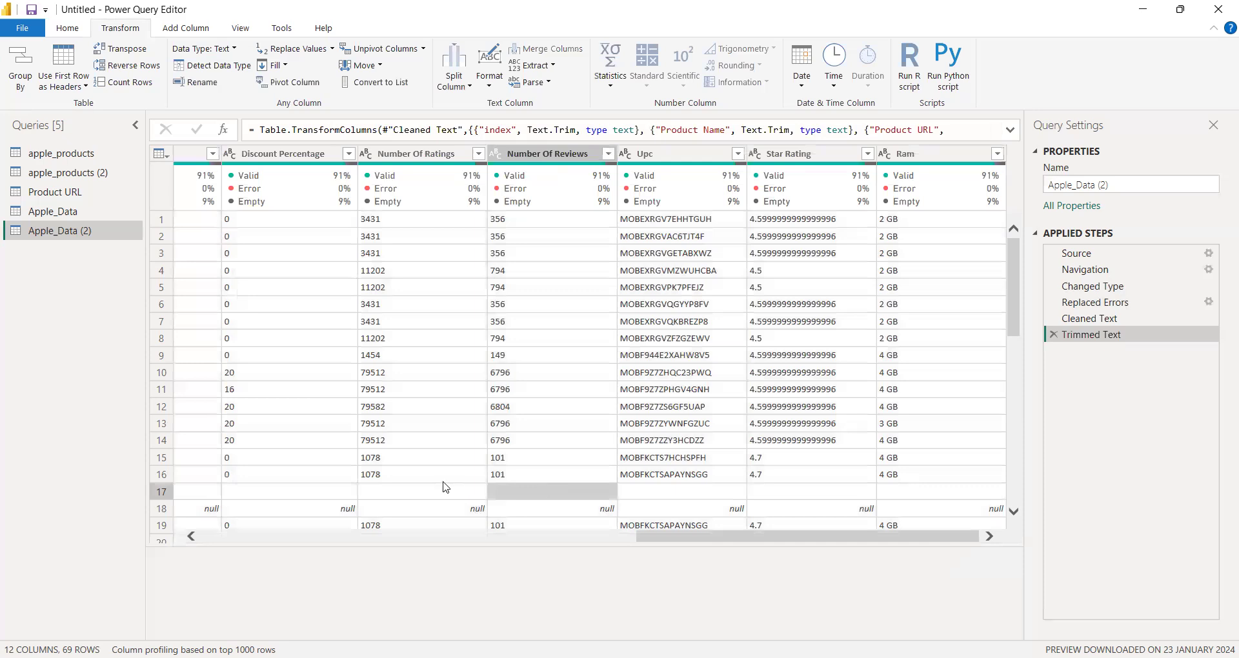
{"action": "left_click", "coordinate": [448, 157]}
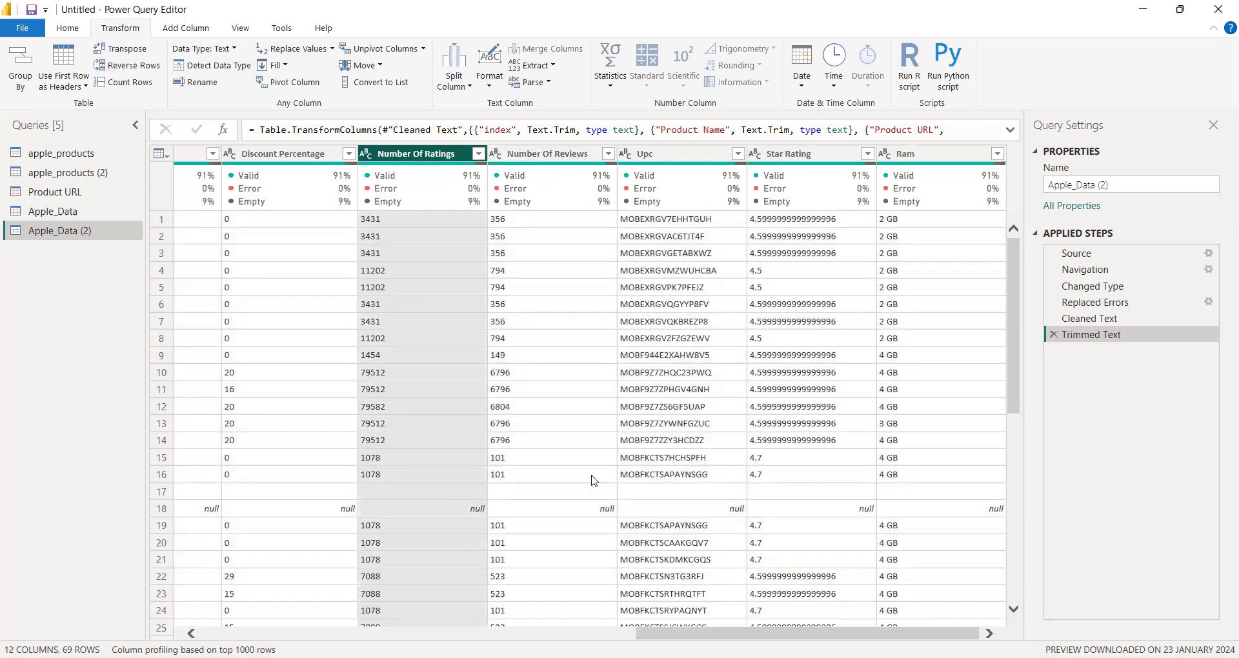
{"action": "left_click", "coordinate": [478, 562]}
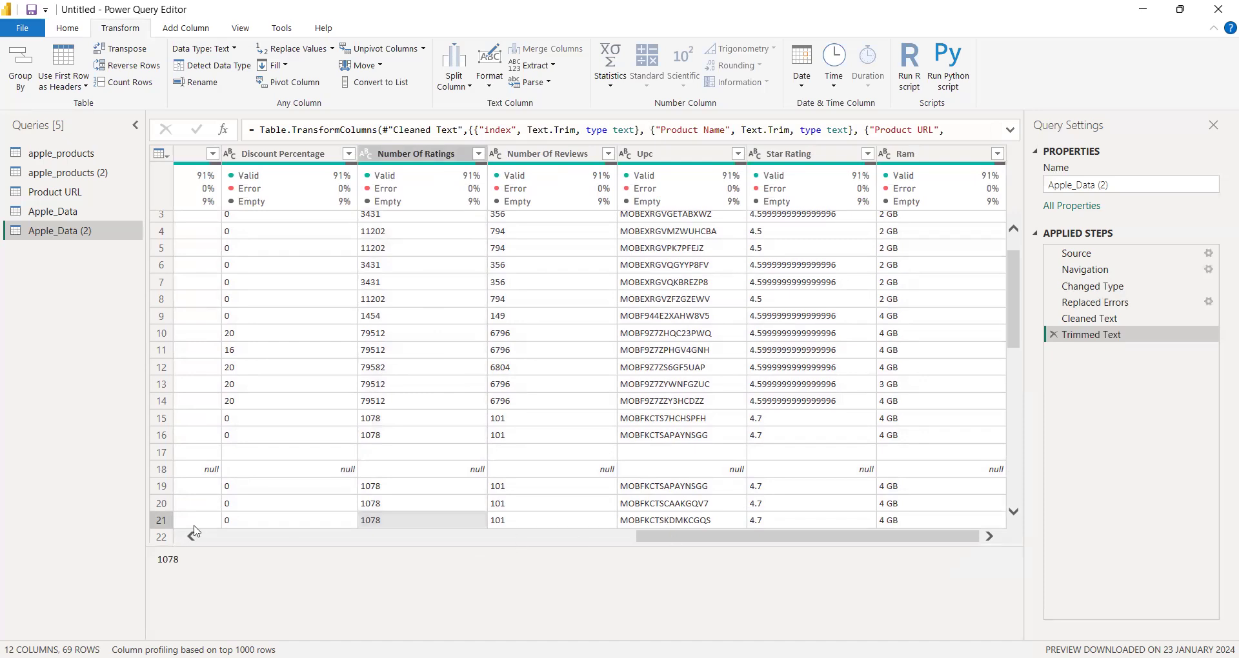
{"action": "left_click_drag", "start_coordinate": [192, 538], "coordinate": [193, 542]}
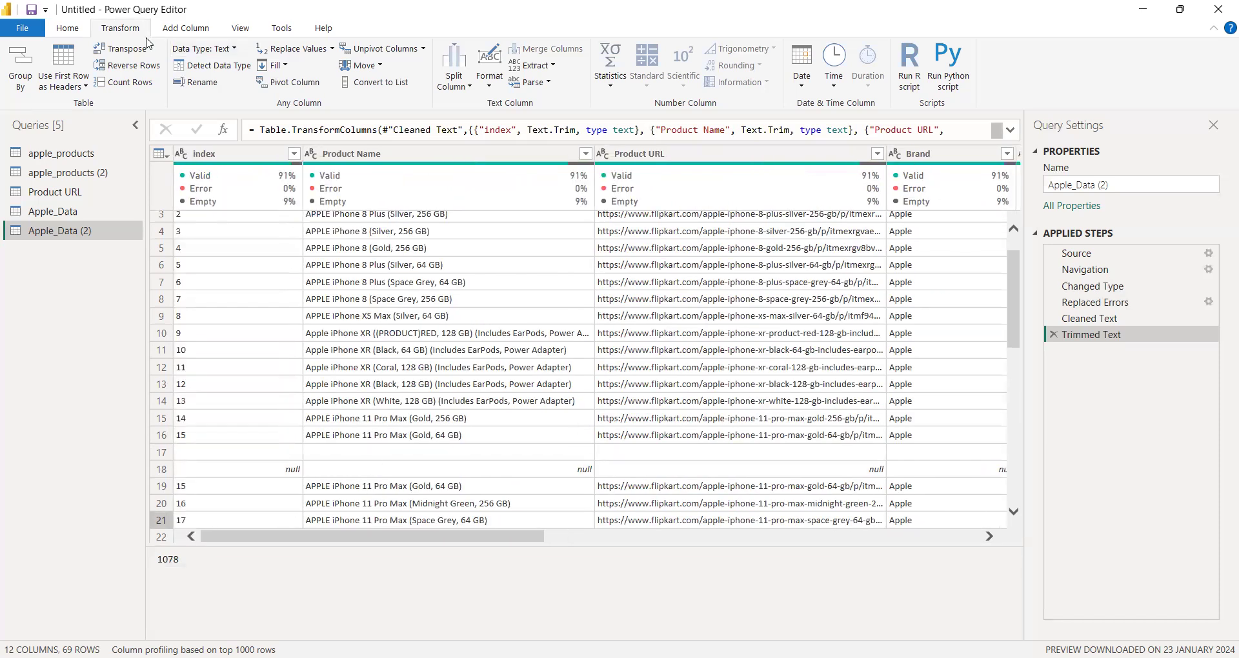
{"action": "left_click", "coordinate": [67, 28]}
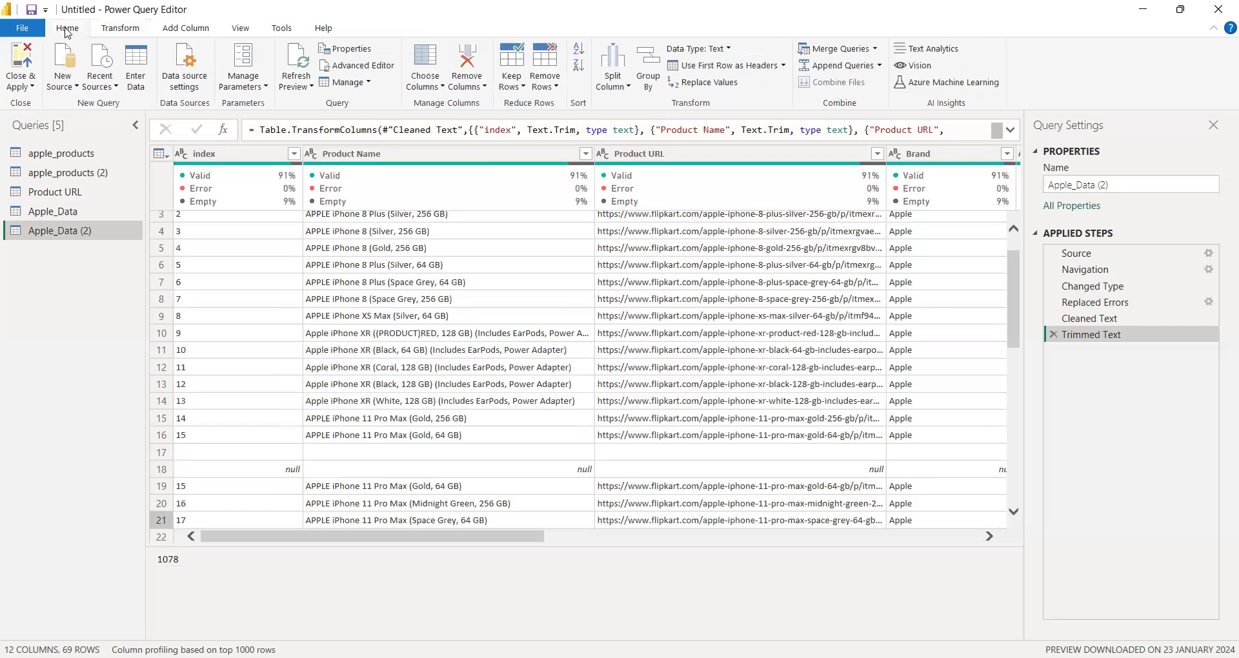
{"action": "left_click", "coordinate": [557, 87]}
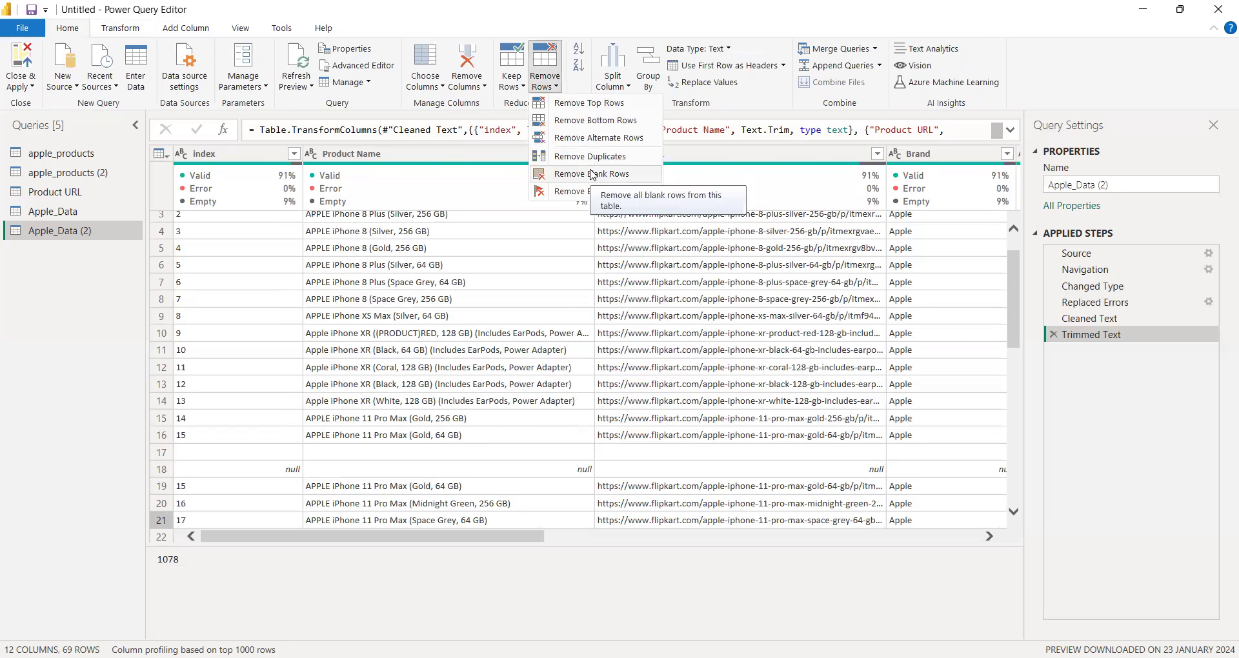
{"action": "left_click", "coordinate": [592, 174]}
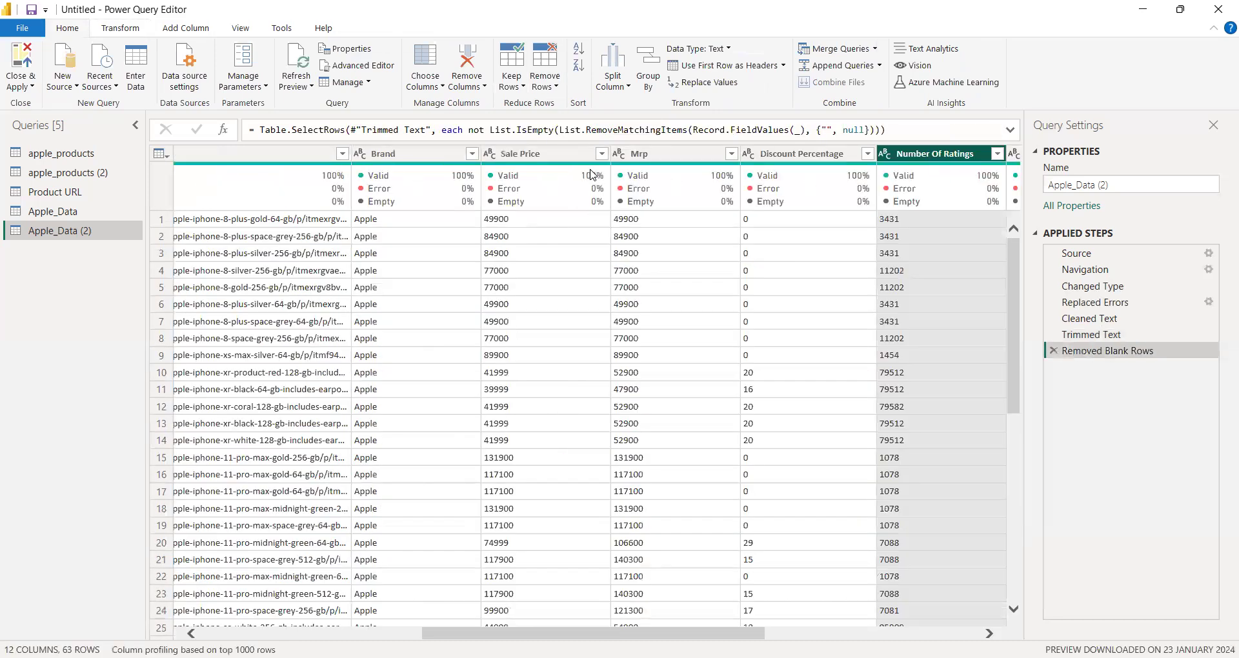
{"action": "mouse_move", "coordinate": [592, 174]}
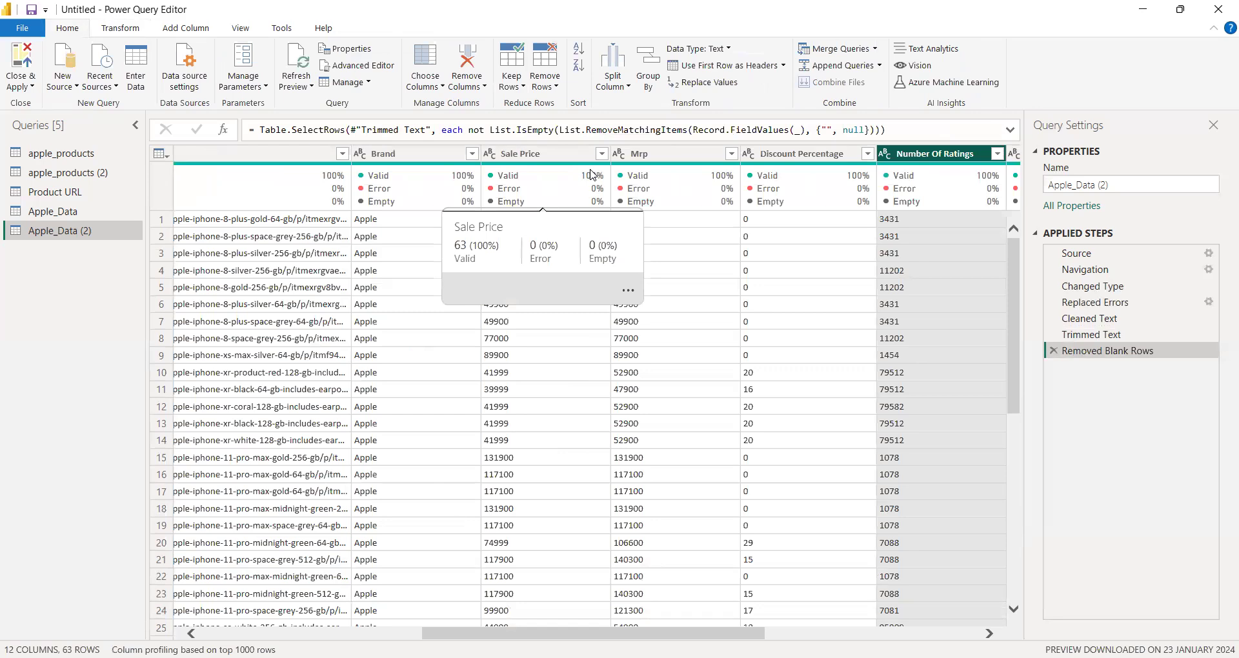
{"action": "left_click", "coordinate": [1053, 351]}
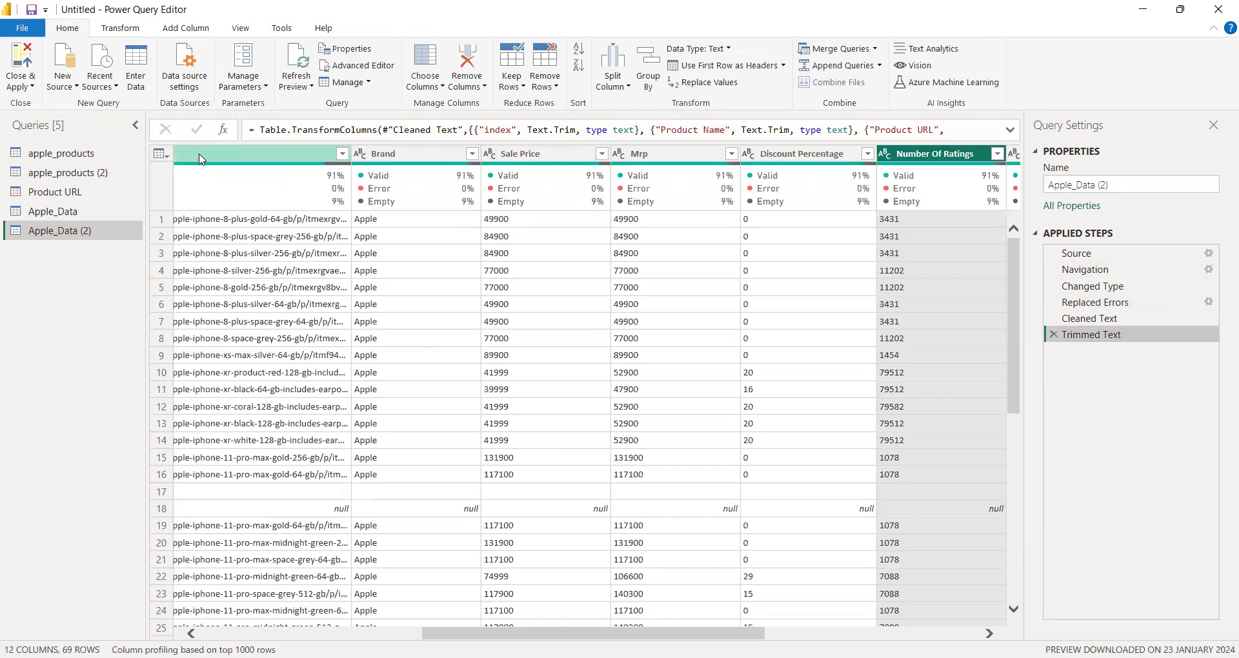
Select all columns of Apple_Data (2), remove the blank rows and check the table, and remove the duplicate rows
{"action": "left_click", "coordinate": [249, 158]}
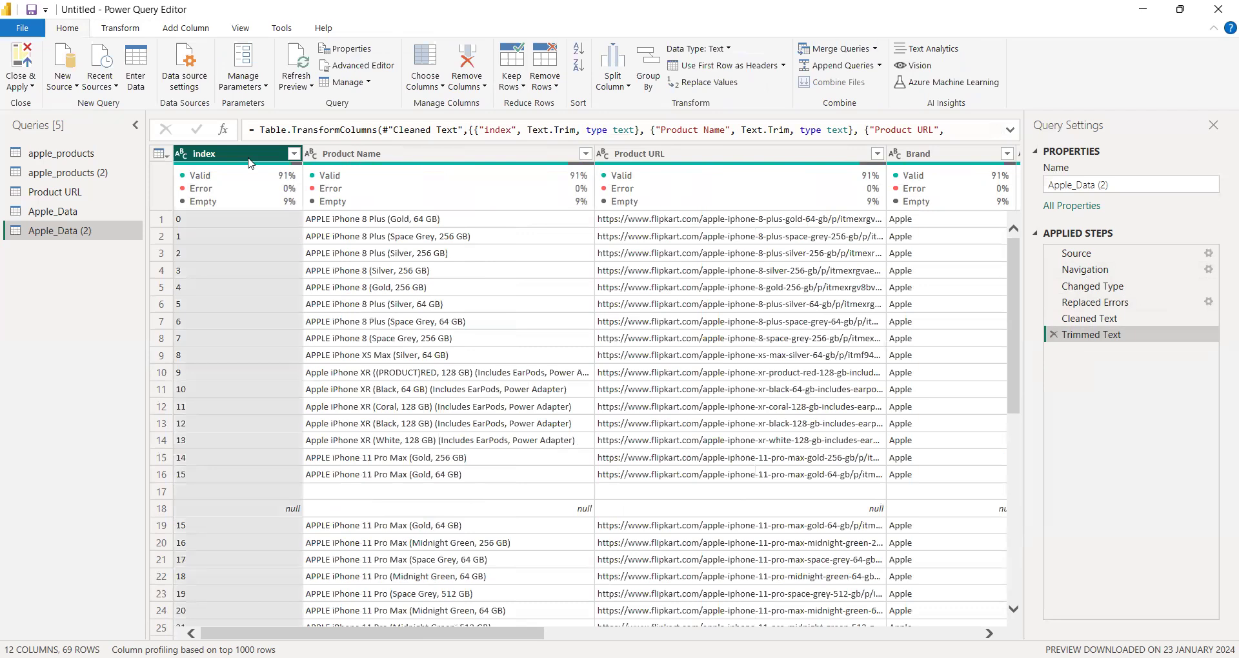
{"action": "key", "text": "ctrl+a"}
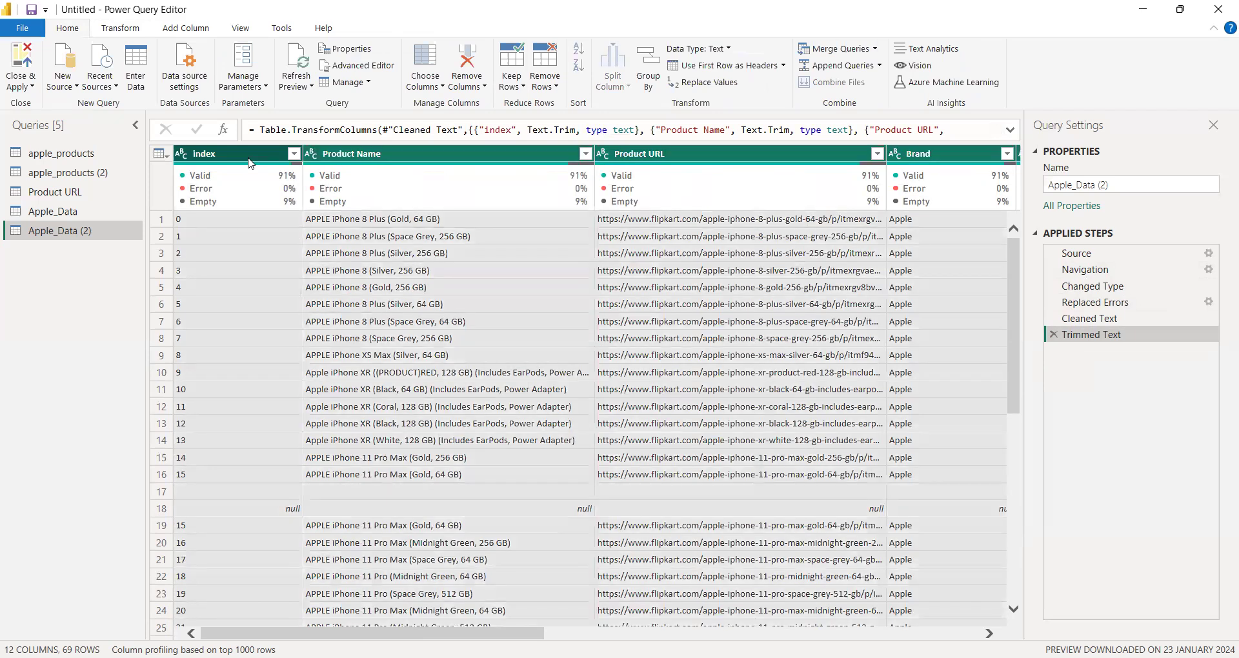
{"action": "left_click", "coordinate": [555, 87]}
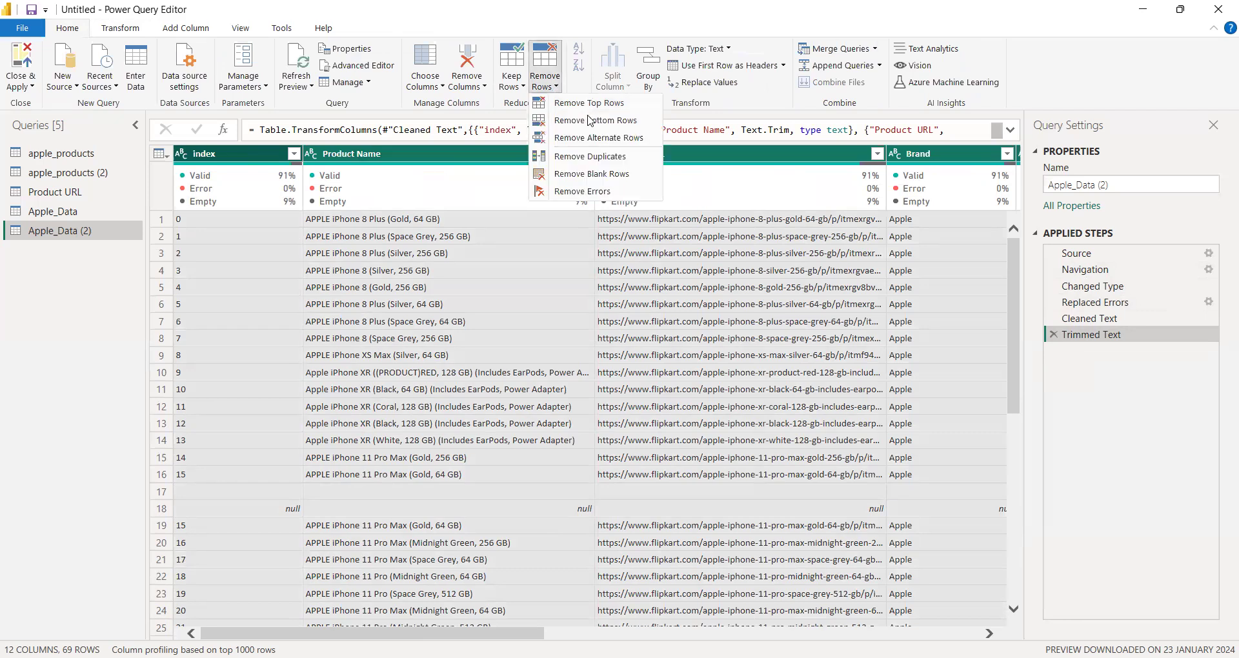
{"action": "left_click", "coordinate": [573, 175]}
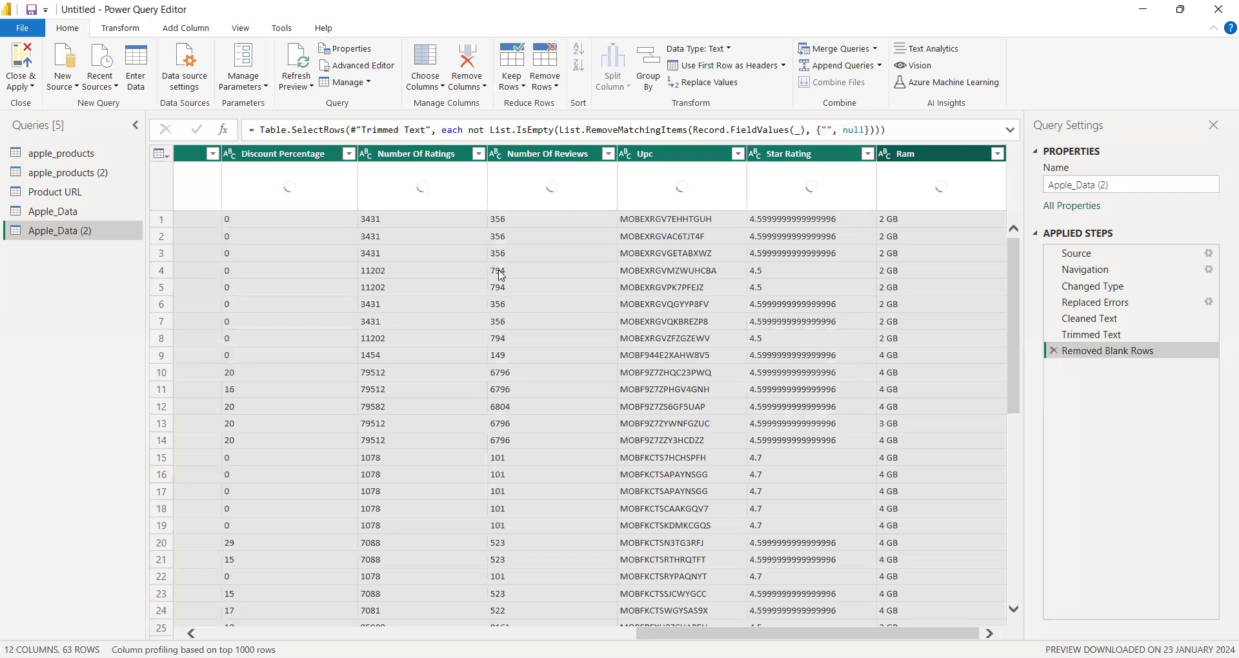
{"action": "scroll", "coordinate": [502, 274], "scroll_direction": "down", "scroll_amount": 2}
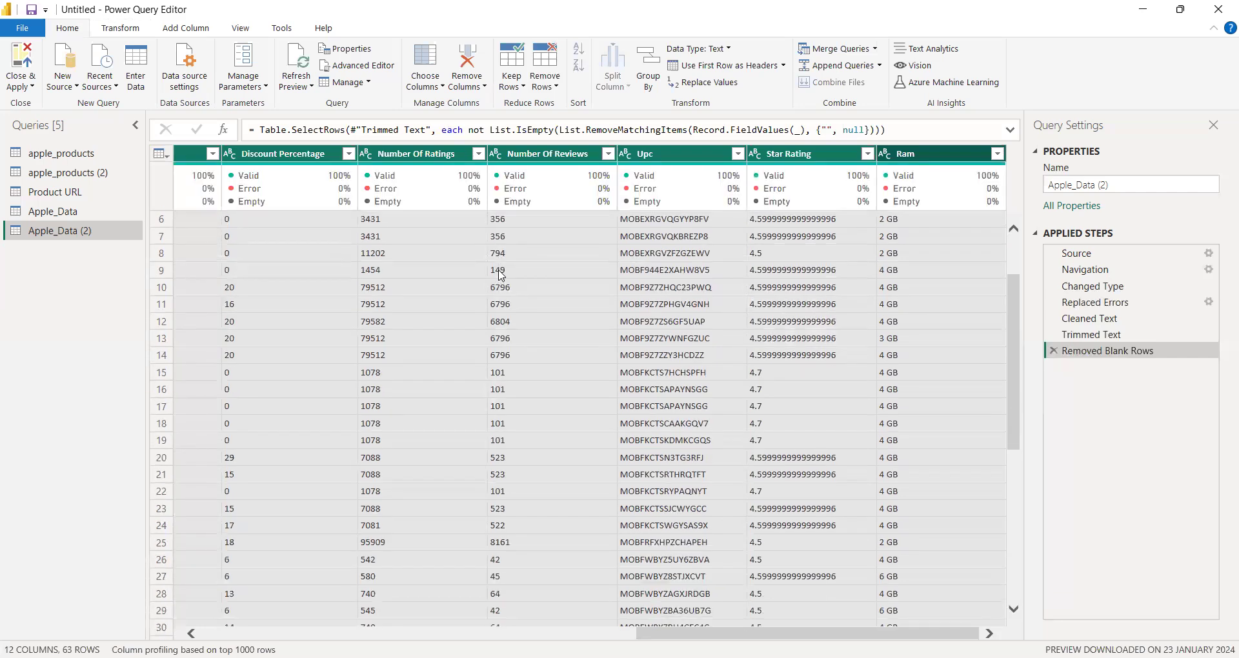
{"action": "scroll", "coordinate": [501, 274], "scroll_direction": "down", "scroll_amount": 7}
{"action": "scroll", "coordinate": [501, 274], "scroll_direction": "up", "scroll_amount": 7}
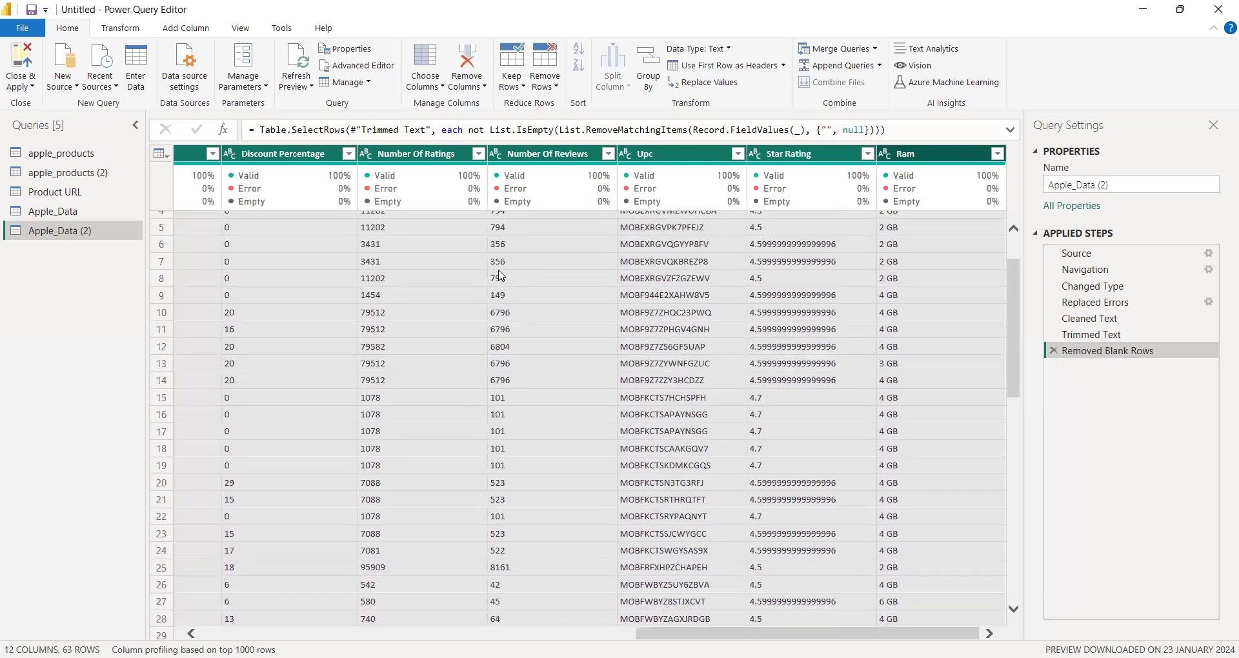
{"action": "scroll", "coordinate": [502, 275], "scroll_direction": "up", "scroll_amount": 2}
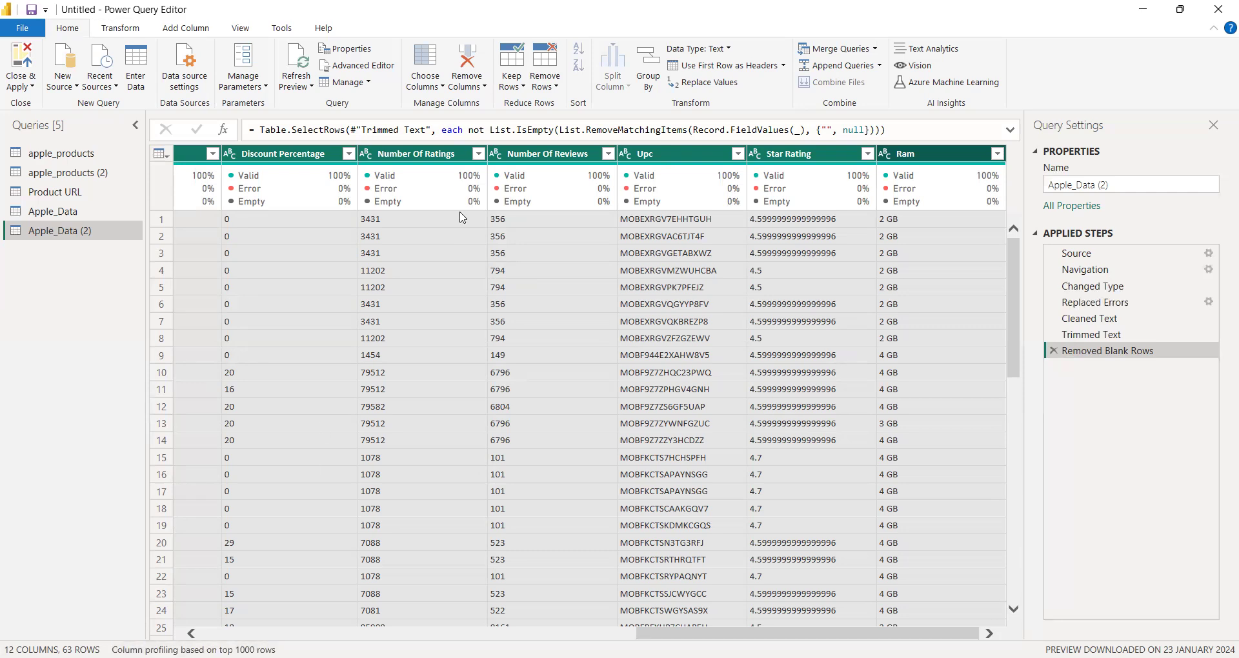
{"action": "left_click", "coordinate": [559, 90]}
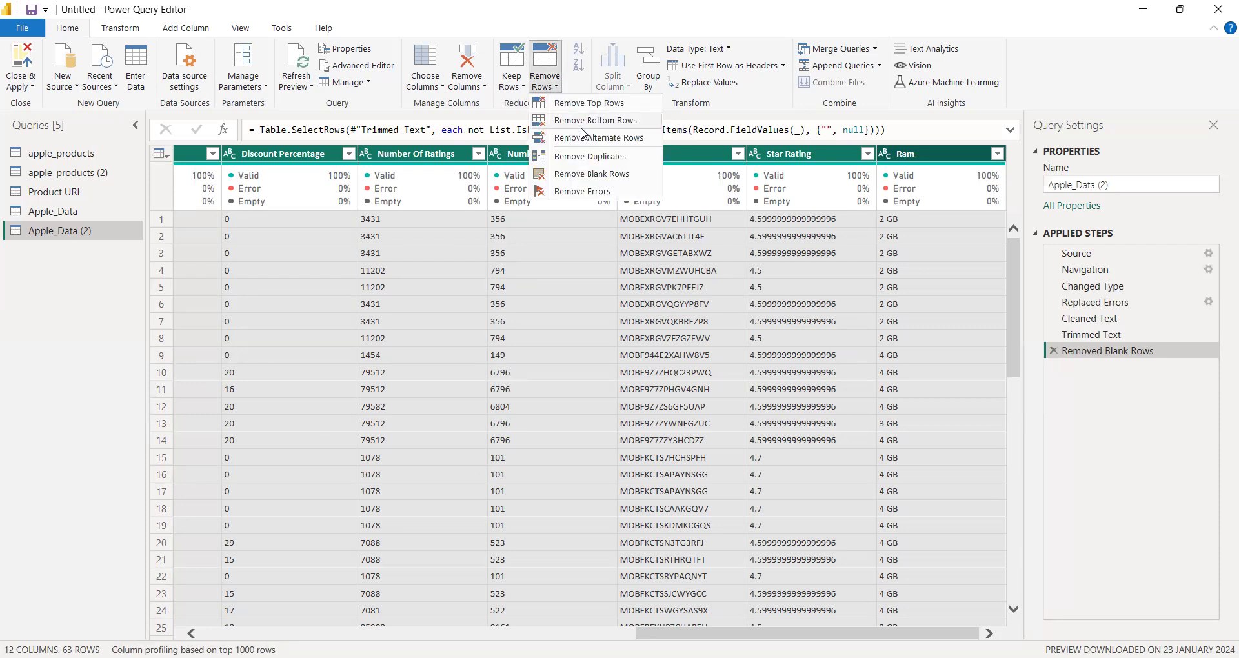
{"action": "left_click", "coordinate": [600, 157]}
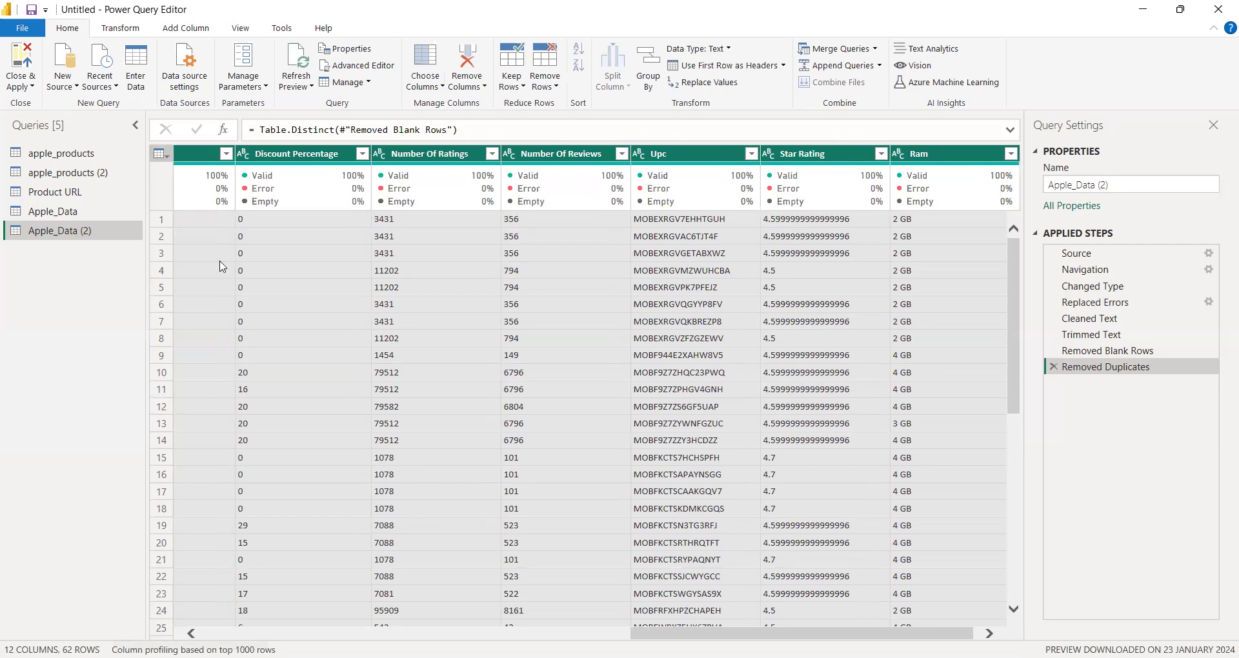
Count the rows of Apple_Data (2), and delete the Counted Rows applied step
{"action": "left_click", "coordinate": [122, 30]}
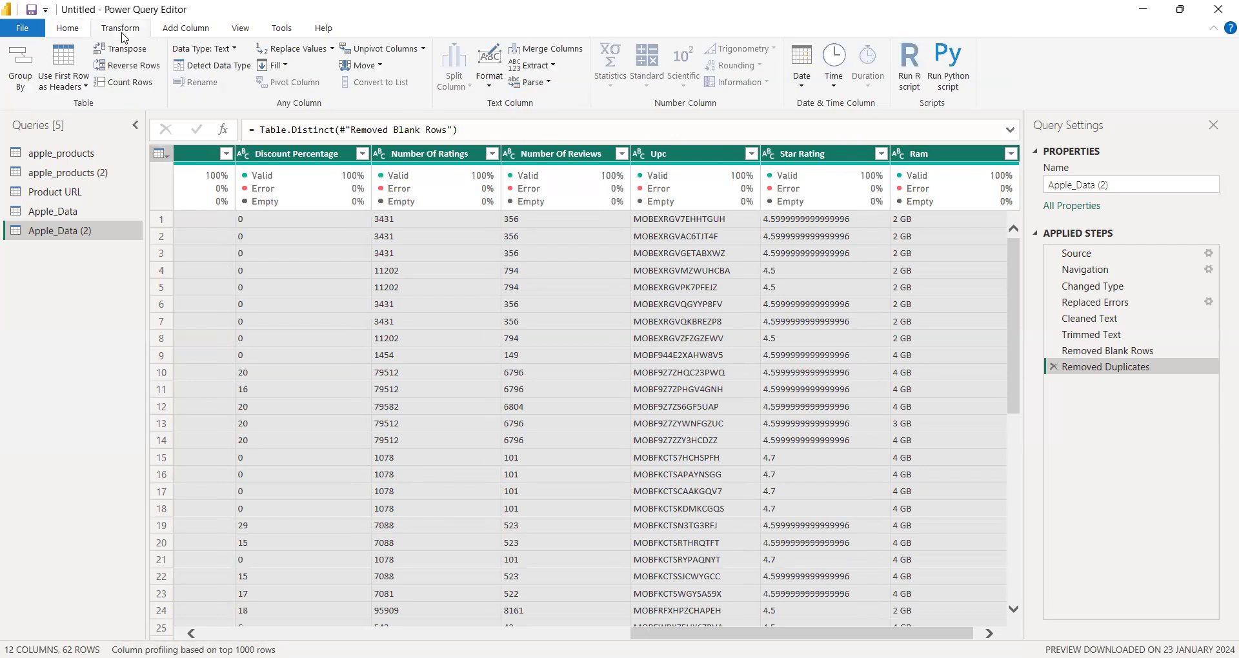
{"action": "left_click", "coordinate": [123, 84]}
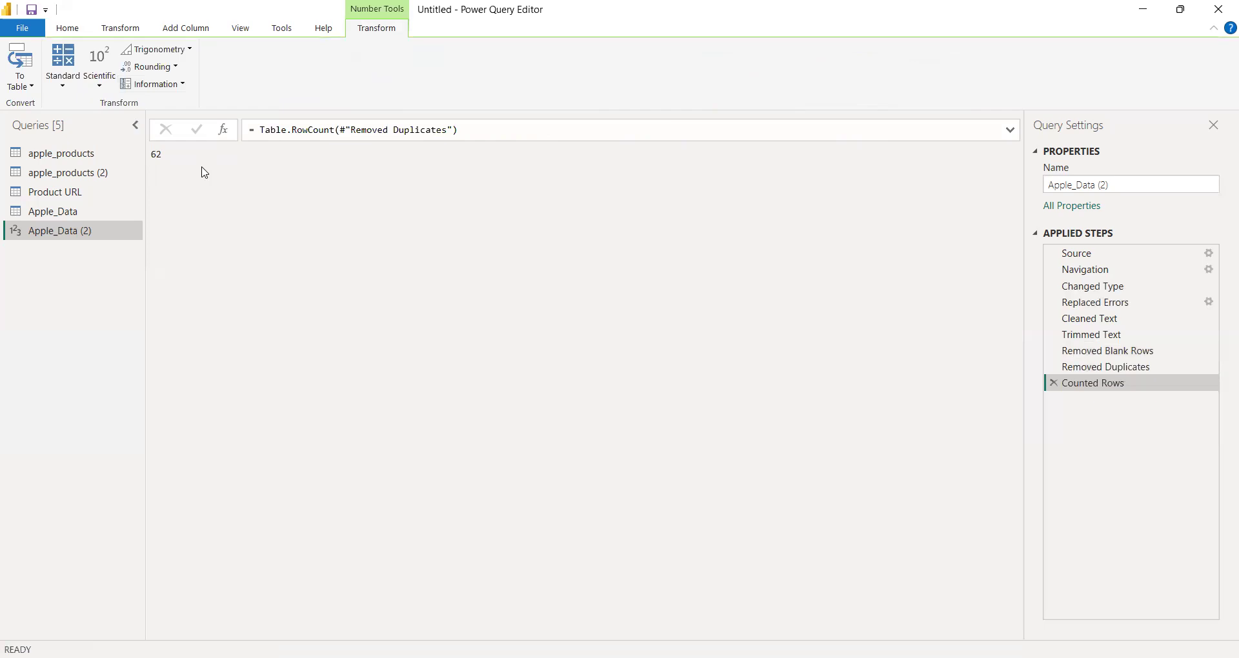
{"action": "left_click", "coordinate": [1055, 384]}
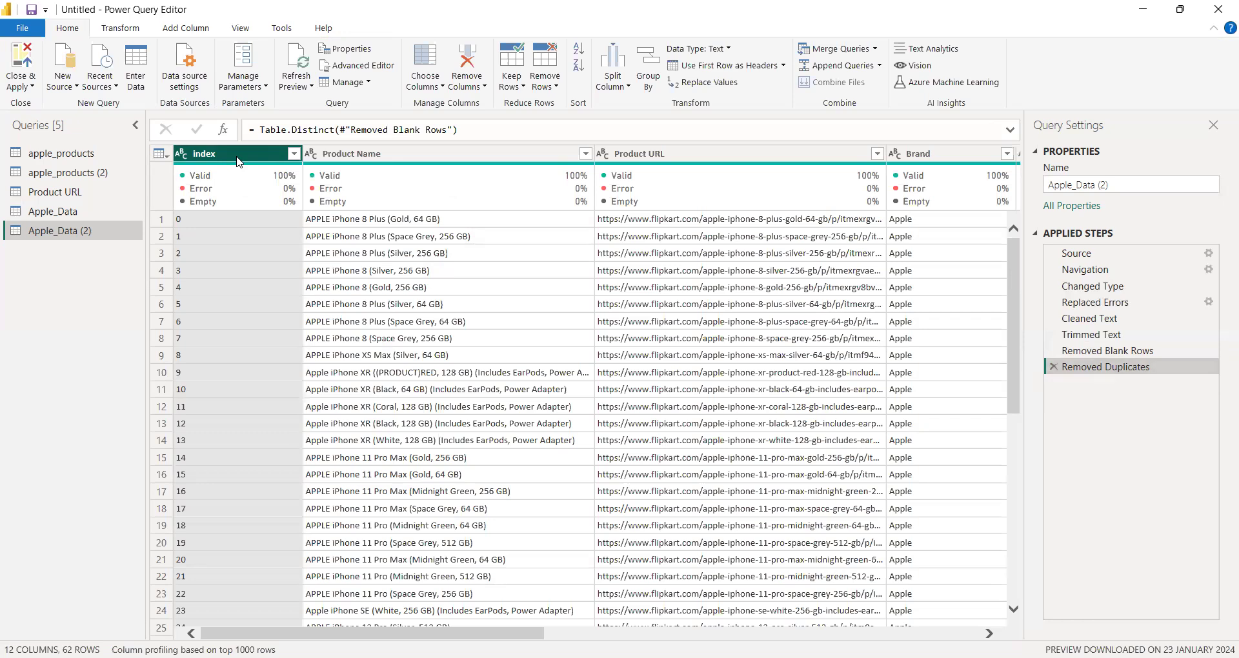
Automatically detect the data types of all columns in Apple_Data (2)
{"action": "key", "text": "ctrl+a"}
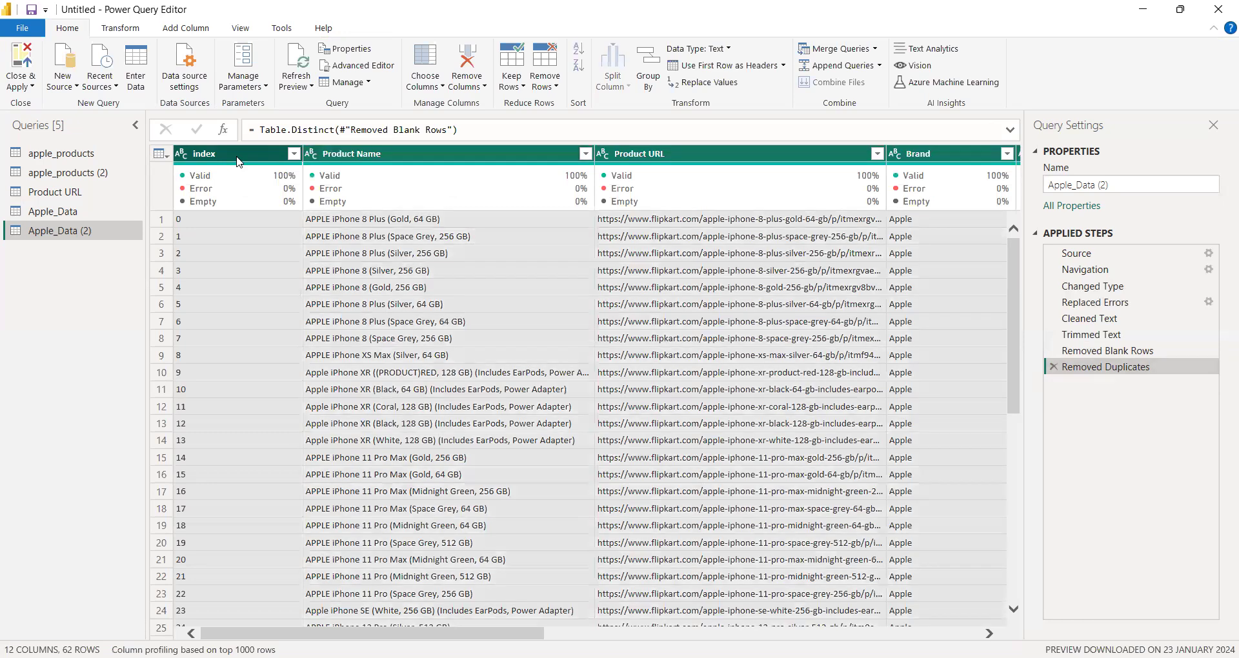
{"action": "left_click", "coordinate": [126, 33]}
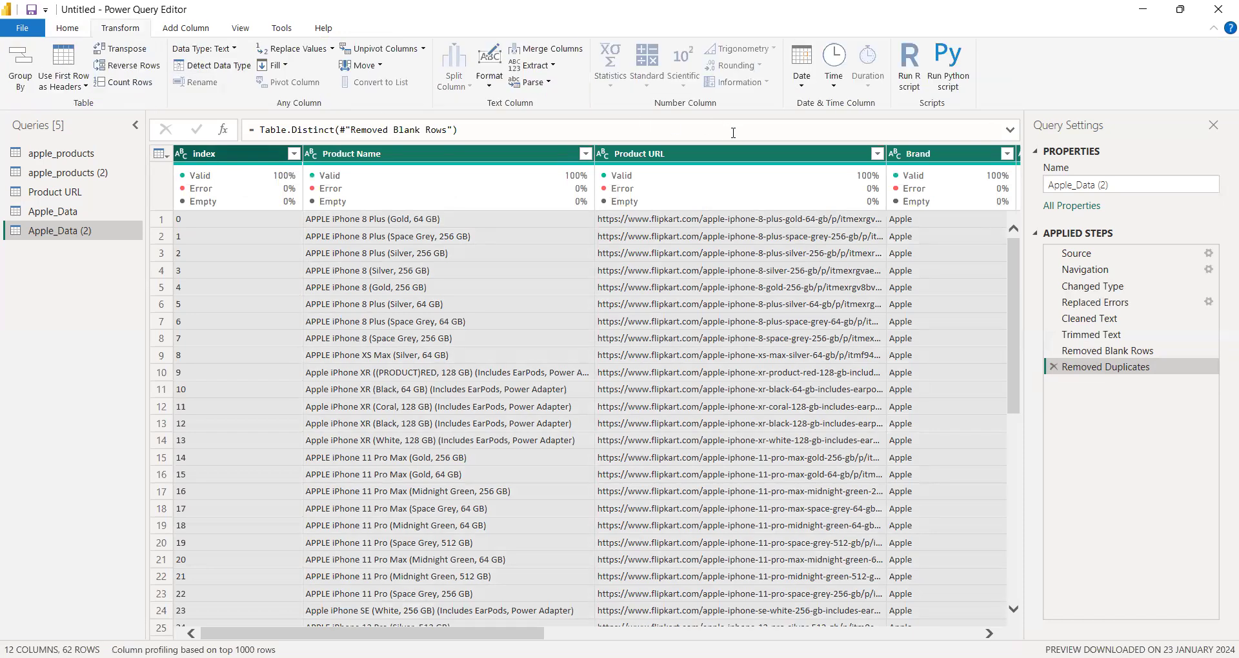
{"action": "scroll", "coordinate": [510, 262], "scroll_direction": "right", "scroll_amount": 3}
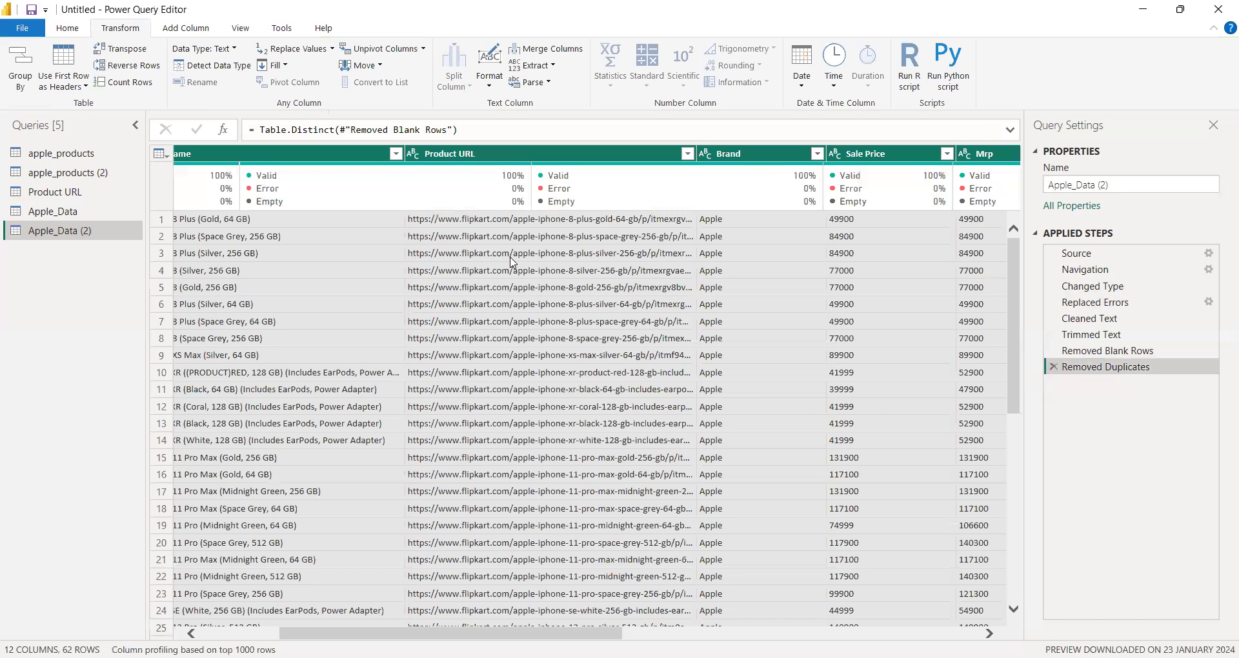
{"action": "scroll", "coordinate": [510, 262], "scroll_direction": "right", "scroll_amount": 4}
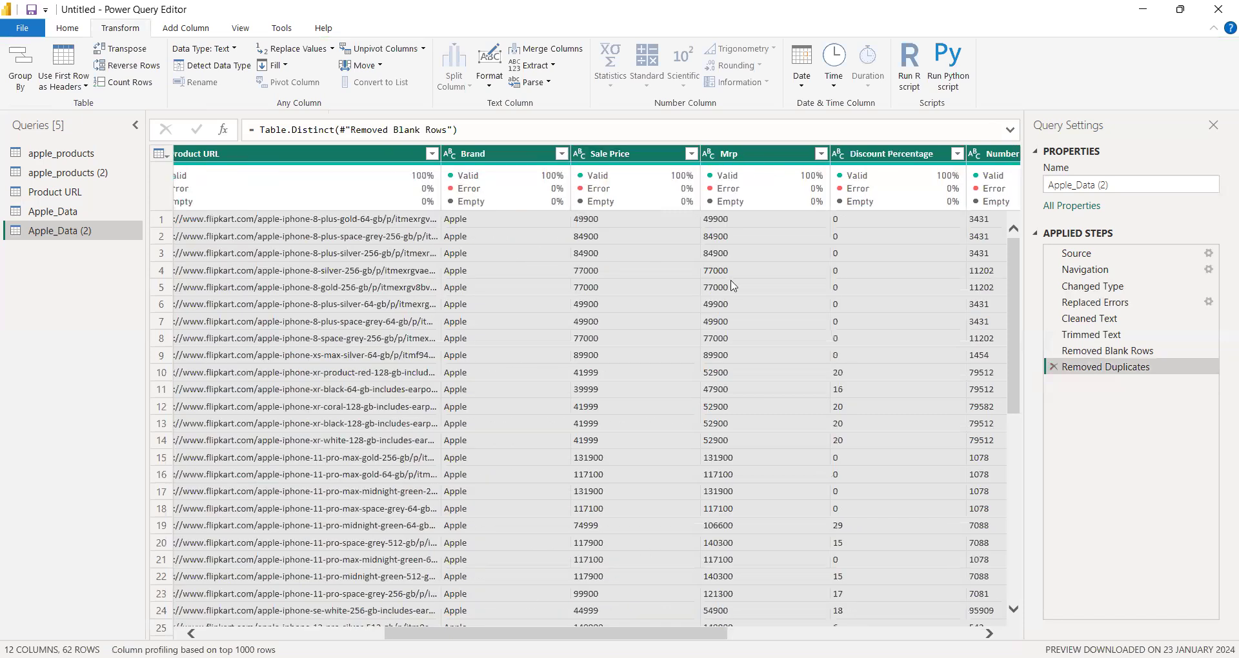
{"action": "scroll", "coordinate": [733, 286], "scroll_direction": "left", "scroll_amount": 7}
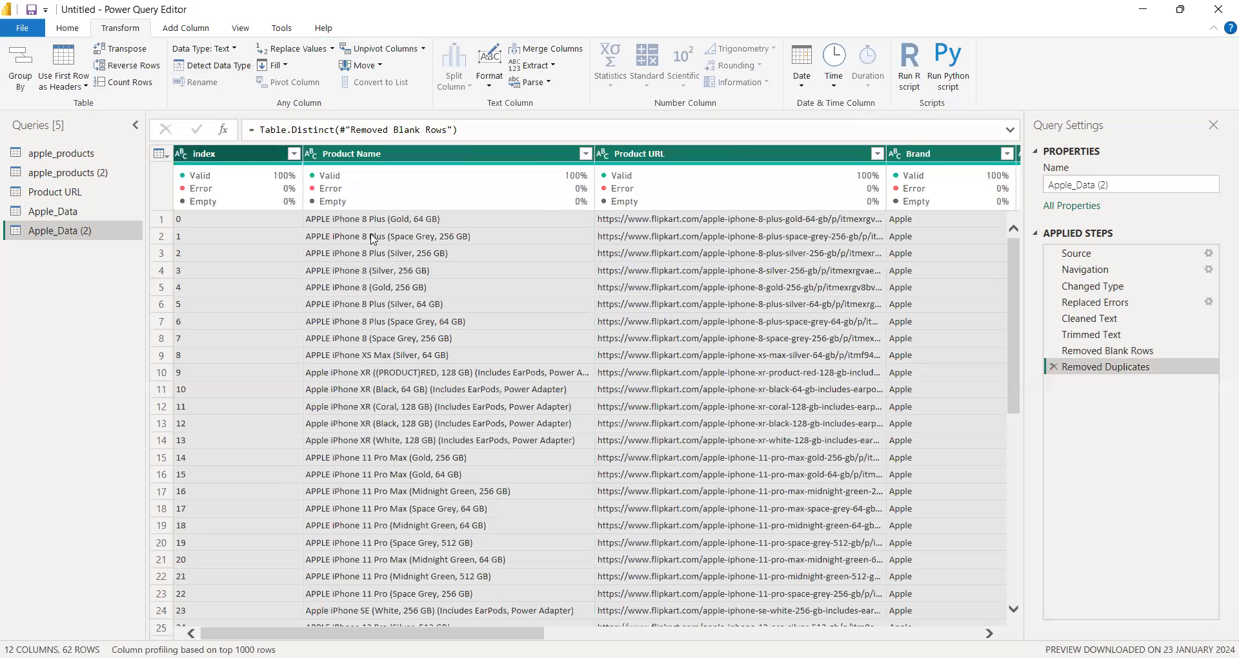
{"action": "left_click", "coordinate": [209, 67]}
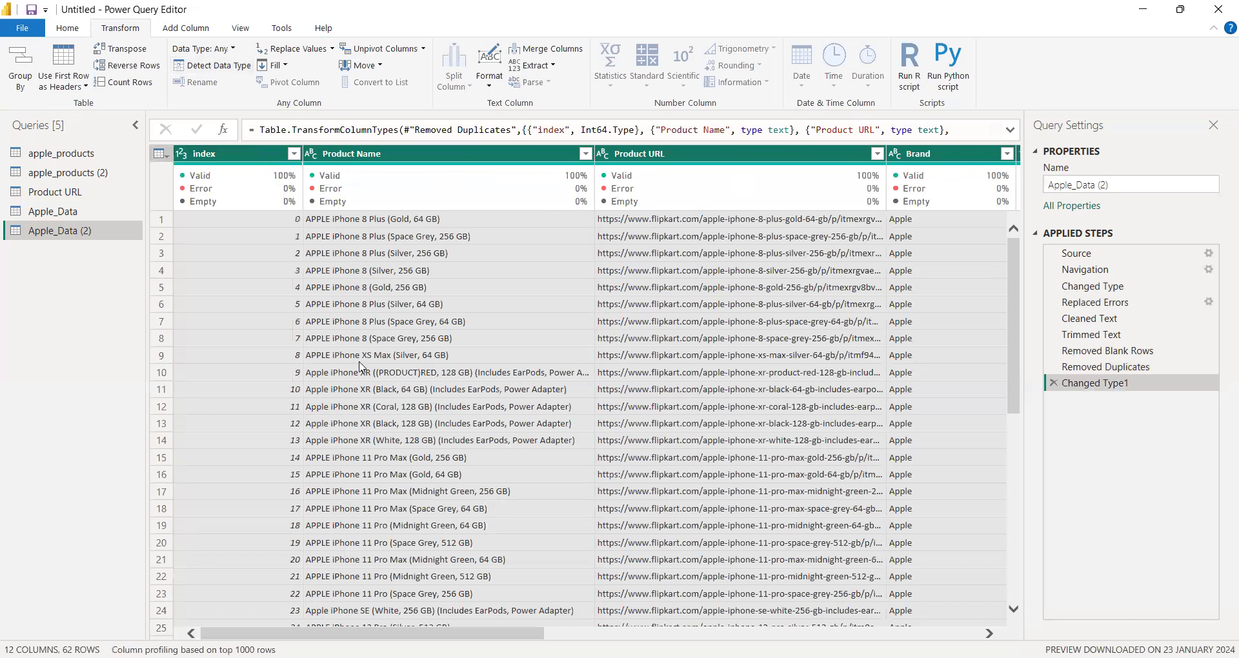
Review the detected column data types in Apple_Data (2), examining the index, Product URL, Brand and Sale Price columns
{"action": "scroll", "coordinate": [360, 366], "scroll_direction": "right", "scroll_amount": 5}
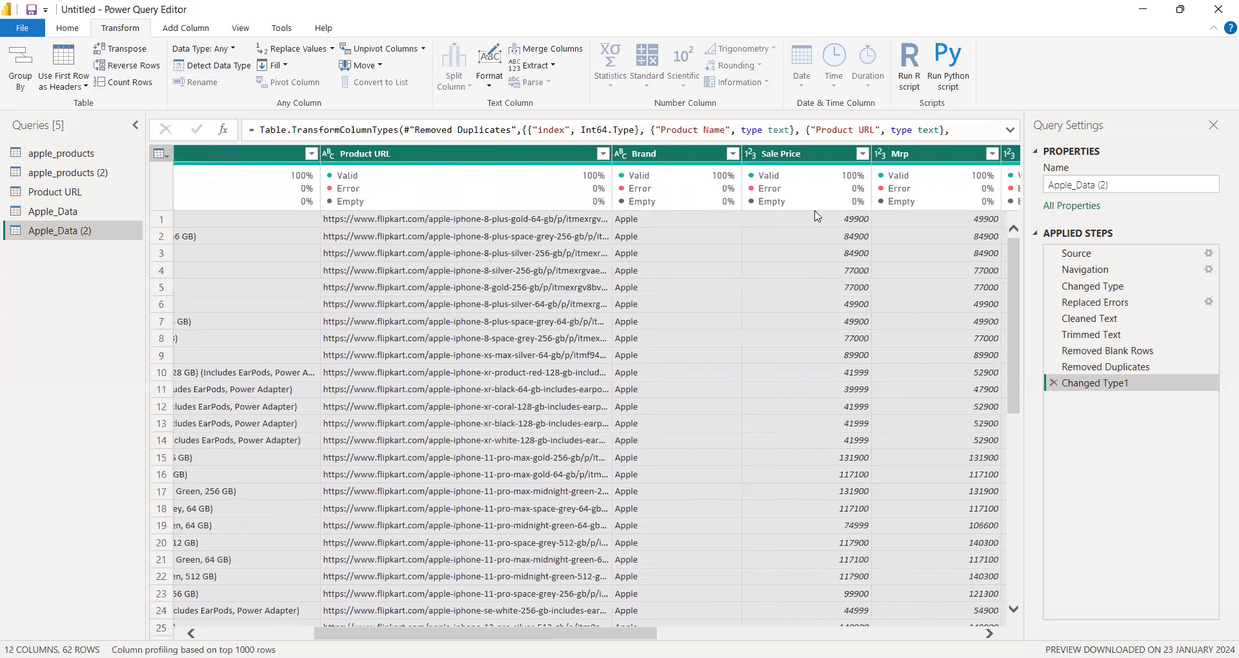
{"action": "scroll", "coordinate": [465, 295], "scroll_direction": "left", "scroll_amount": 5}
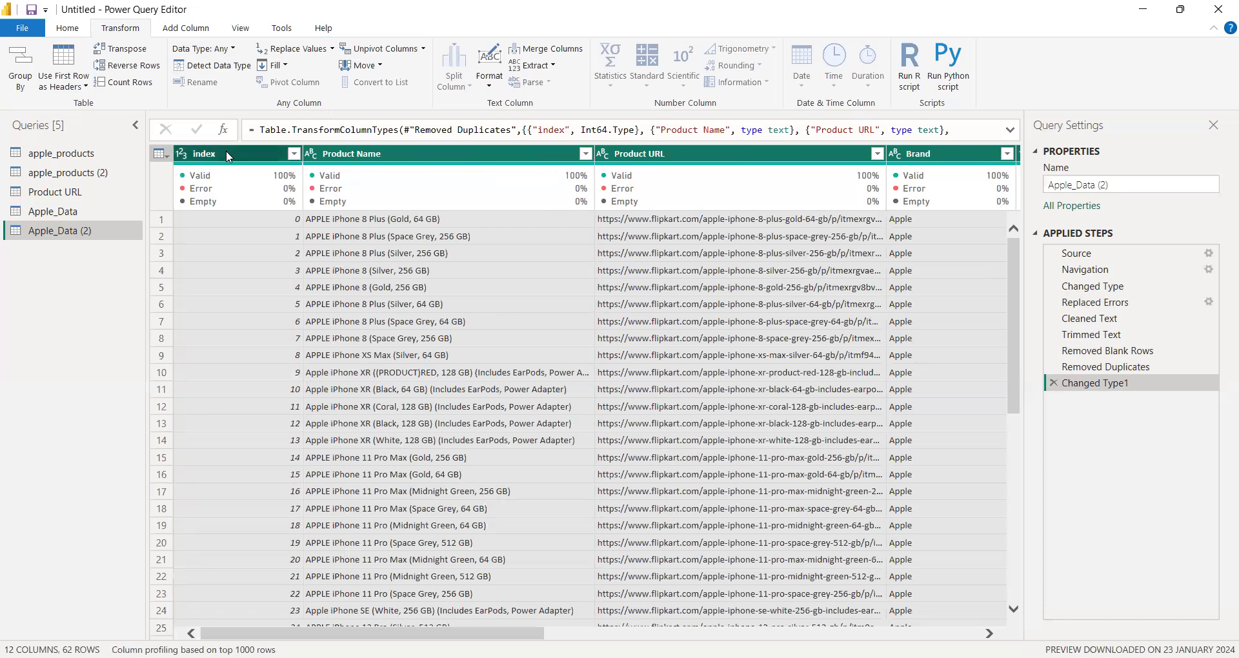
{"action": "scroll", "coordinate": [426, 300], "scroll_direction": "right", "scroll_amount": 3}
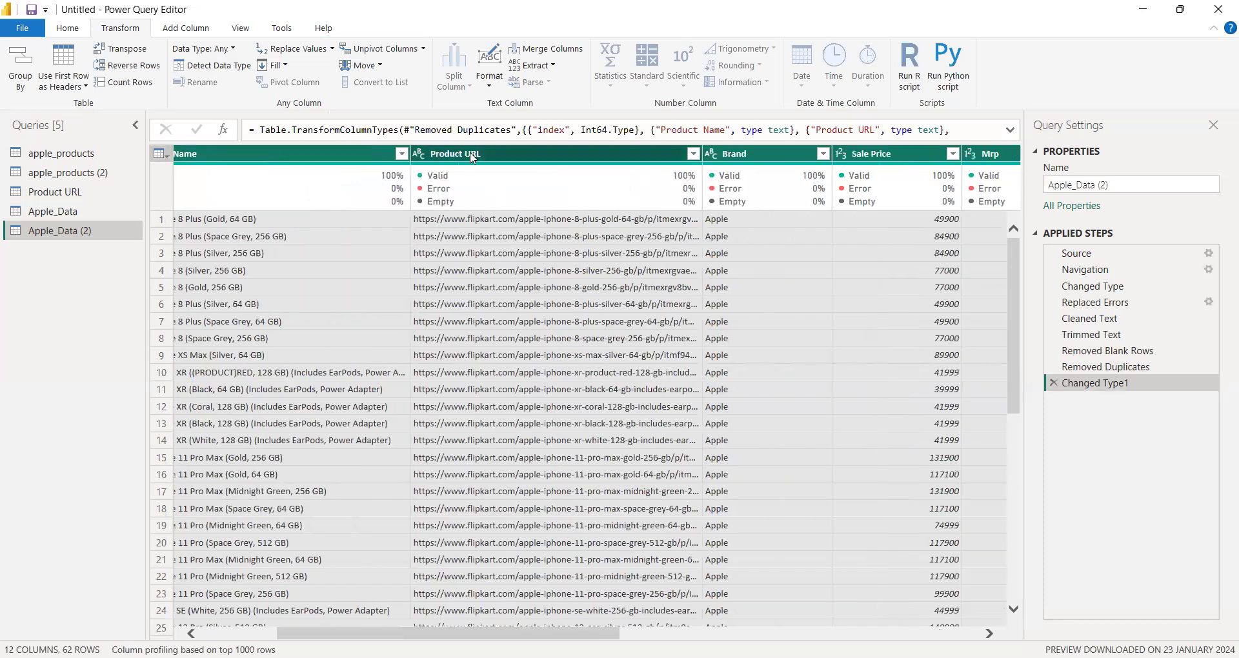
{"action": "left_click", "coordinate": [488, 222]}
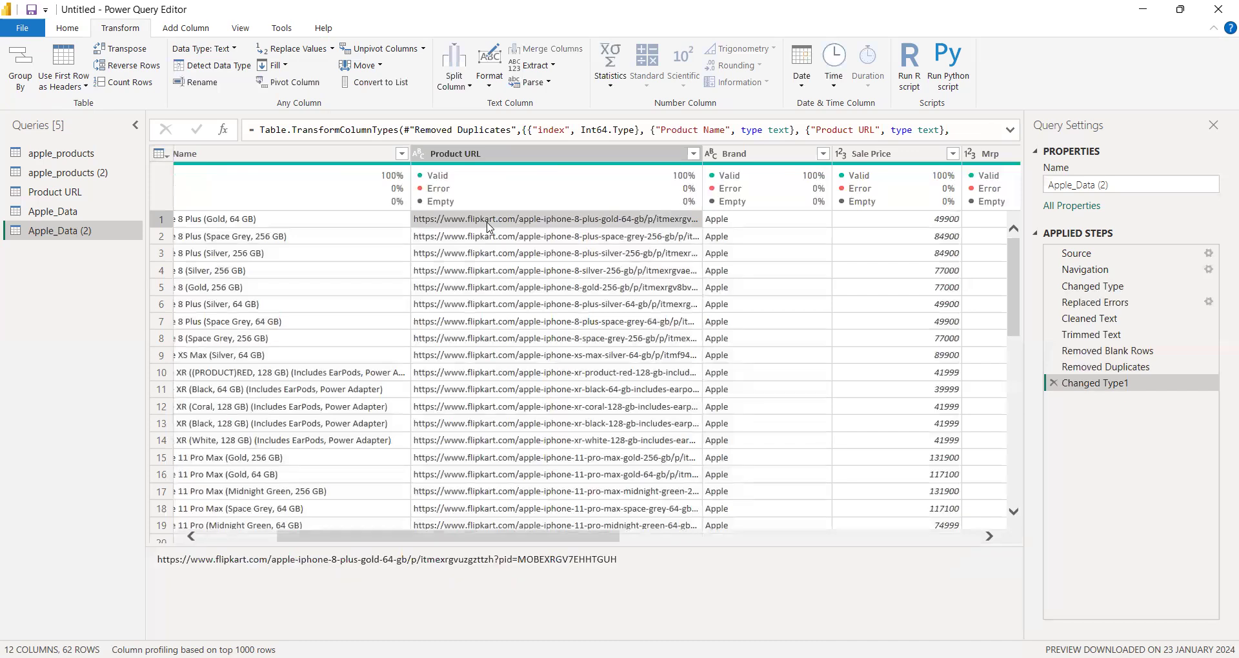
{"action": "left_click", "coordinate": [486, 153]}
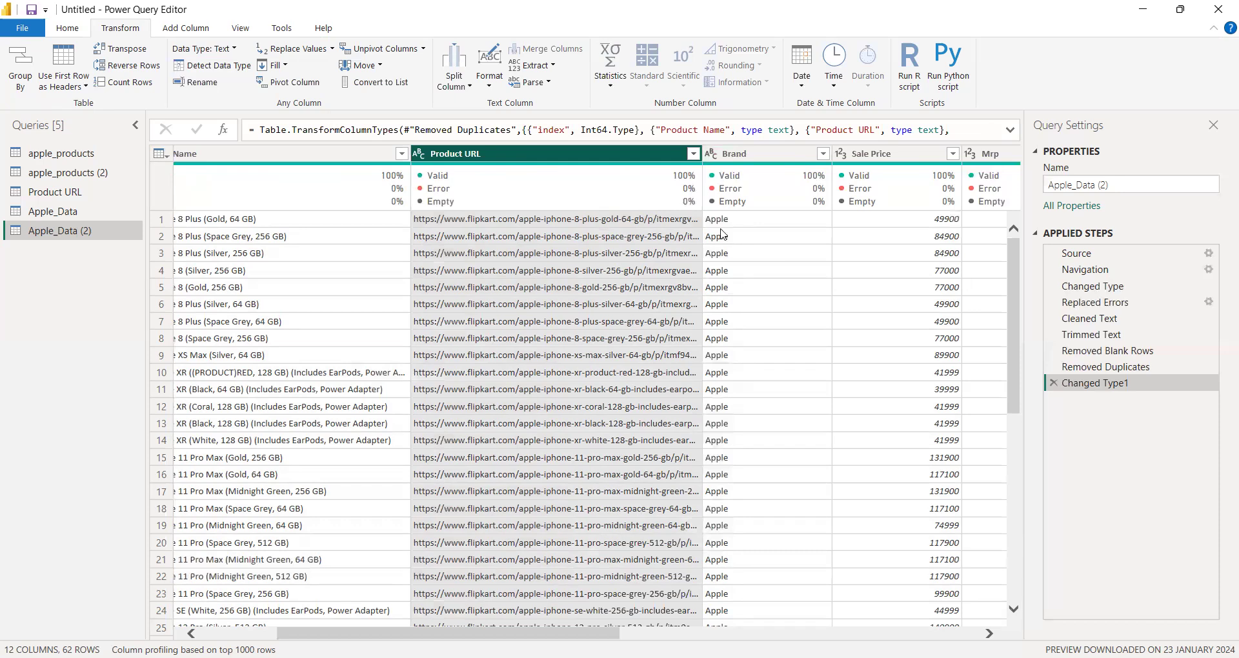
{"action": "scroll", "coordinate": [528, 356], "scroll_direction": "left", "scroll_amount": 3}
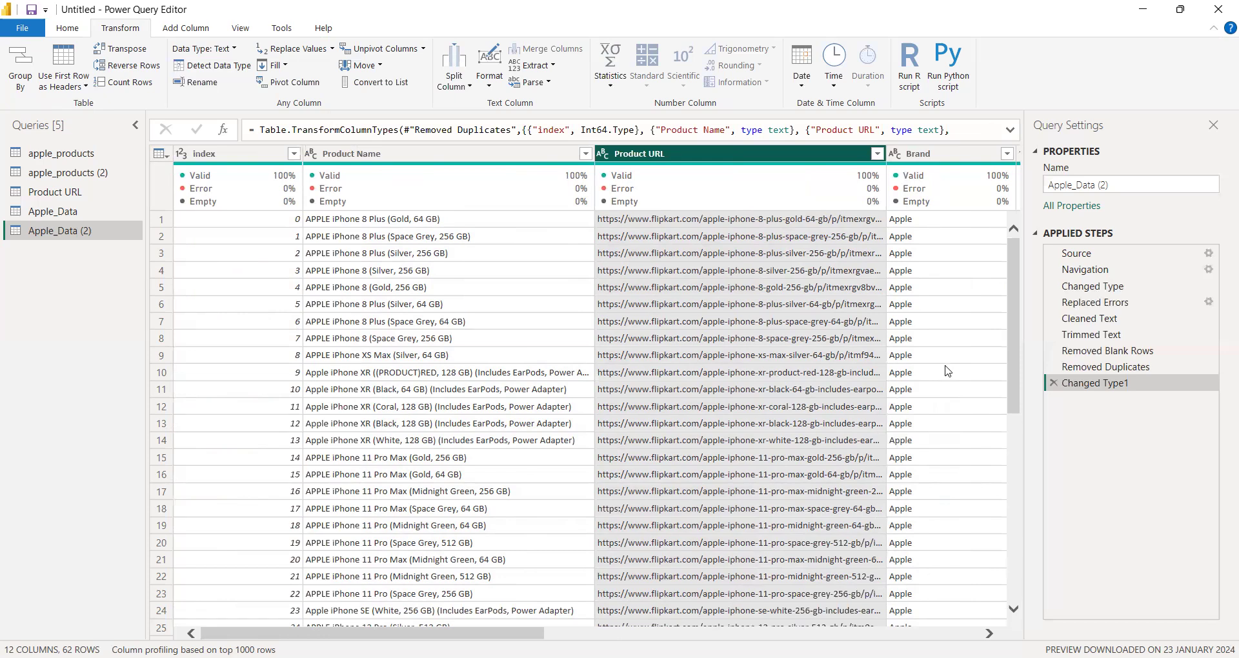
{"action": "left_click", "coordinate": [747, 322]}
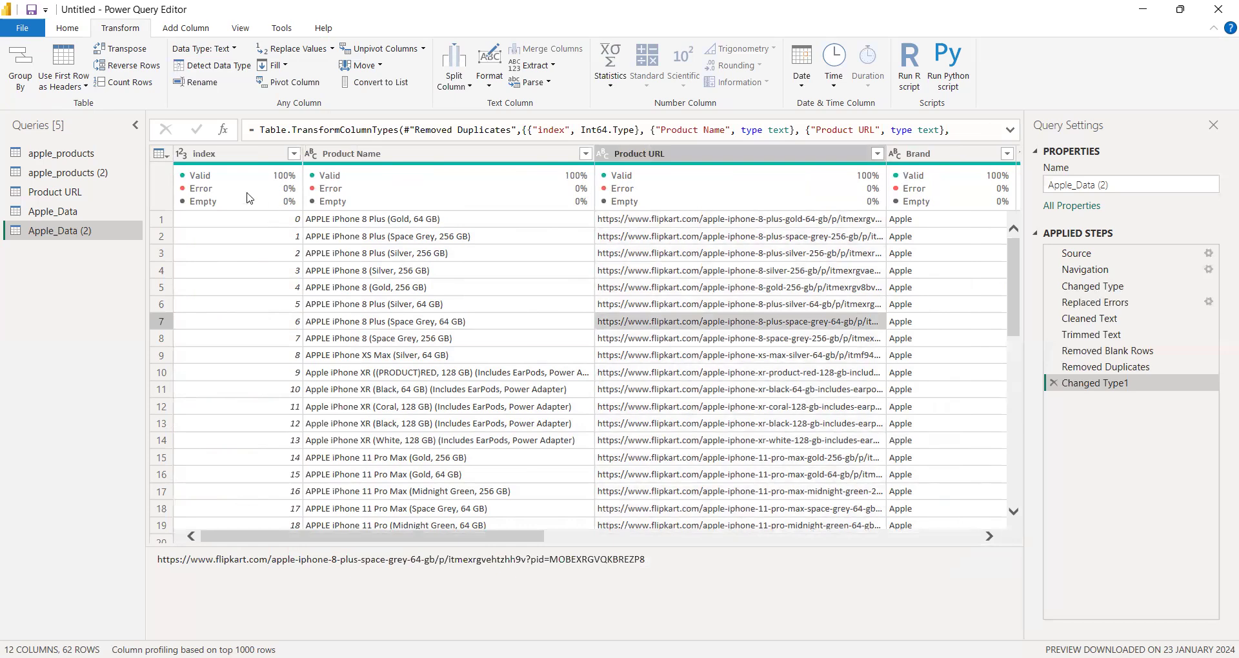
{"action": "left_click", "coordinate": [227, 154]}
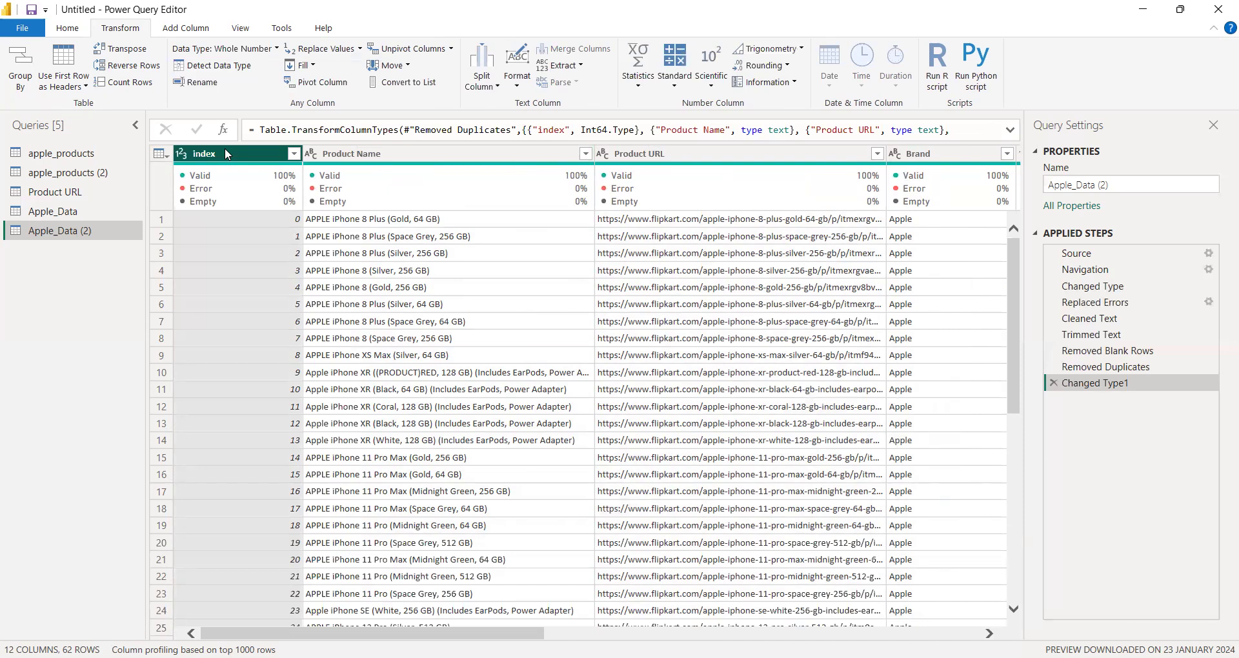
{"action": "left_click", "coordinate": [71, 30]}
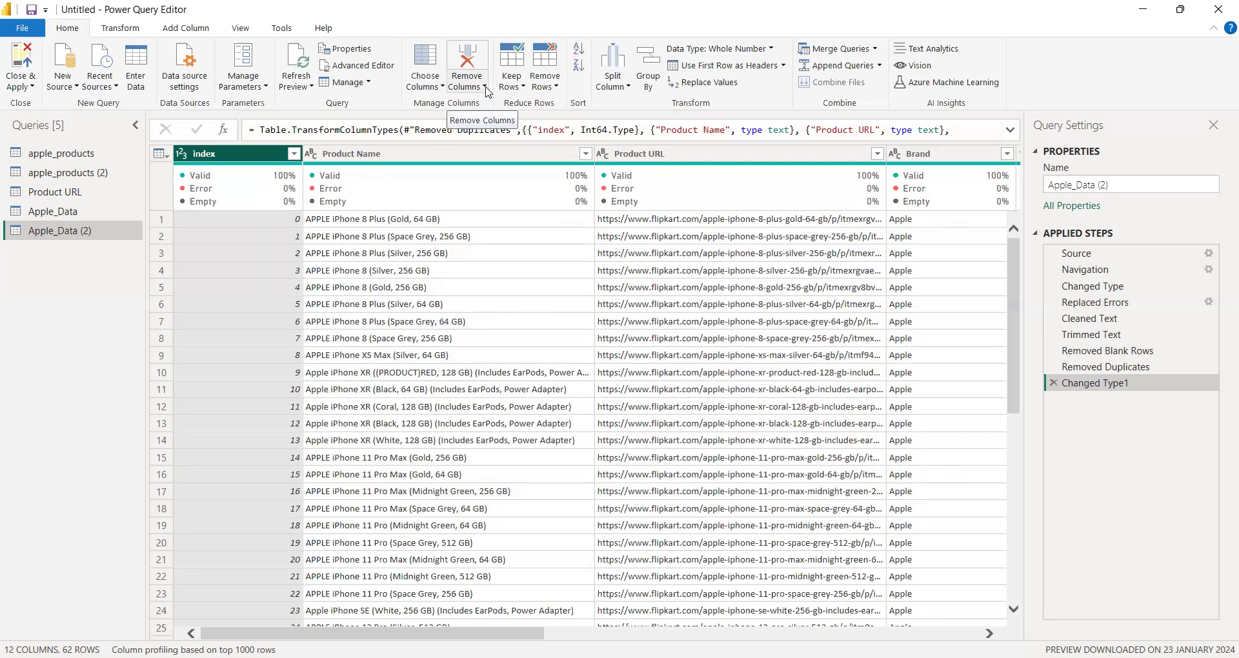
{"action": "mouse_move", "coordinate": [672, 169]}
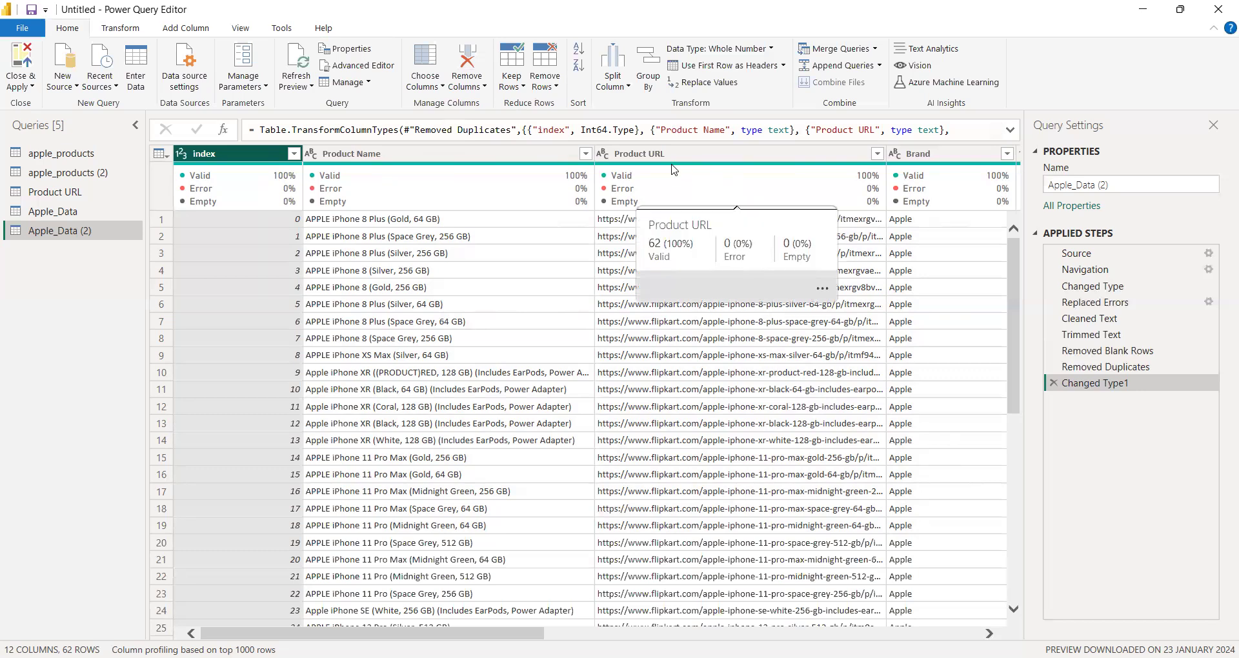
{"action": "left_click", "coordinate": [667, 149], "text": "shift"}
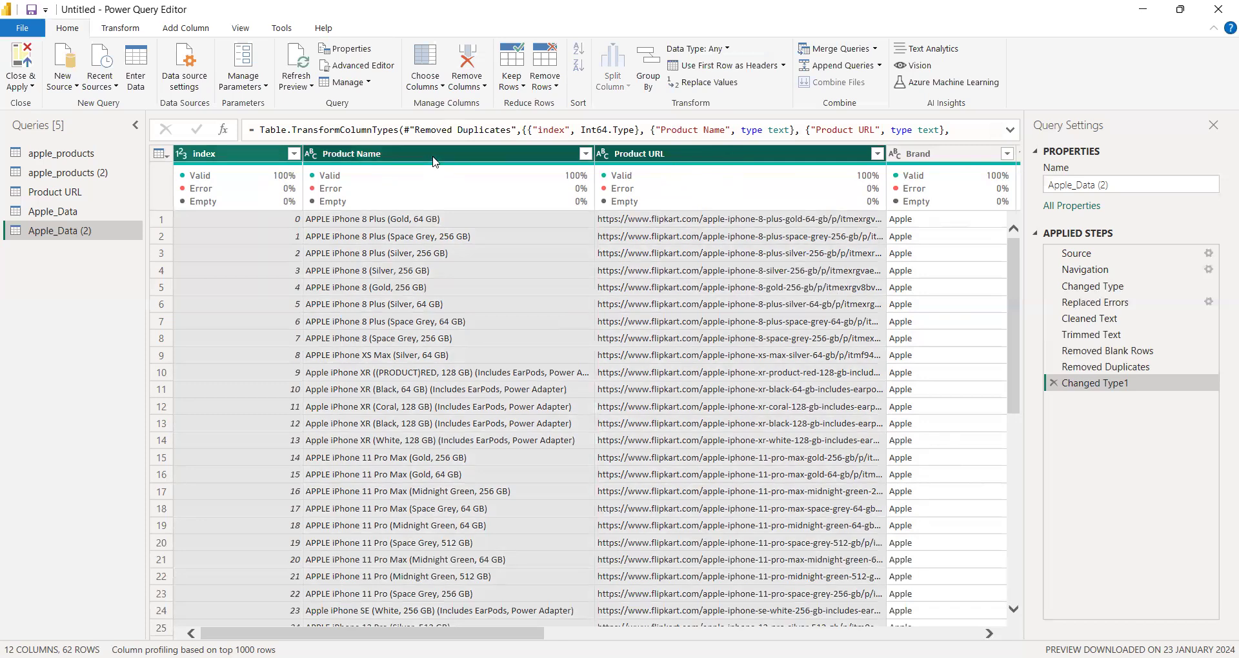
{"action": "left_click", "coordinate": [658, 156]}
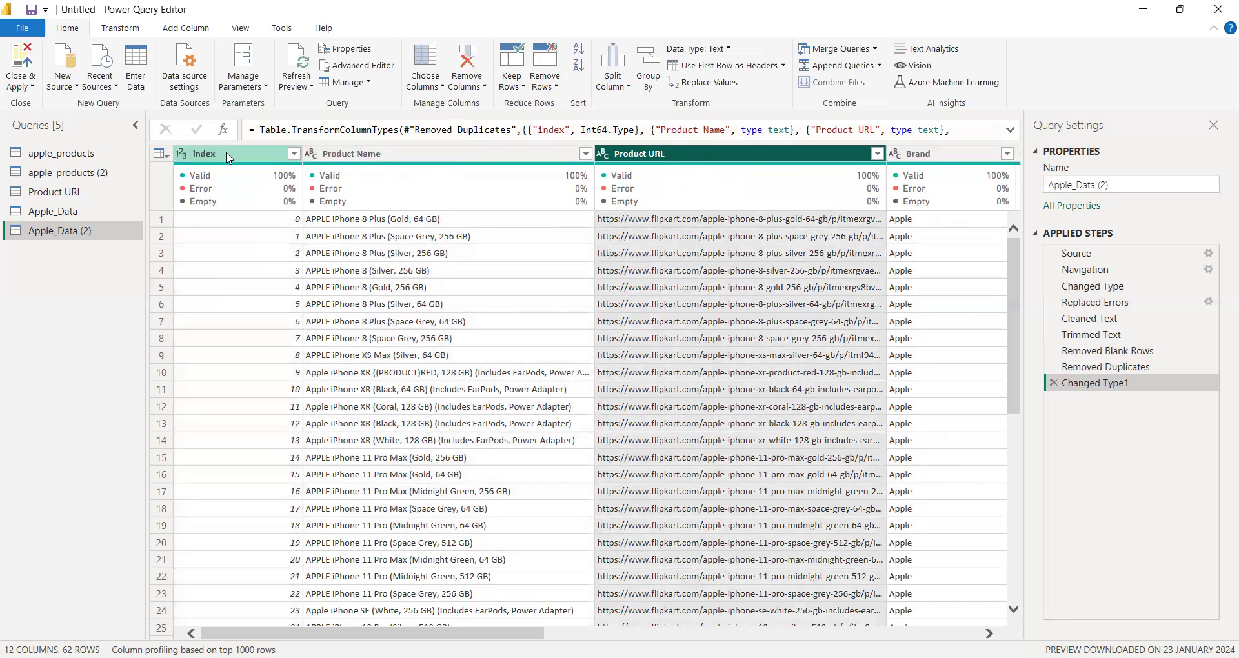
{"action": "left_click", "coordinate": [227, 157], "text": "shift"}
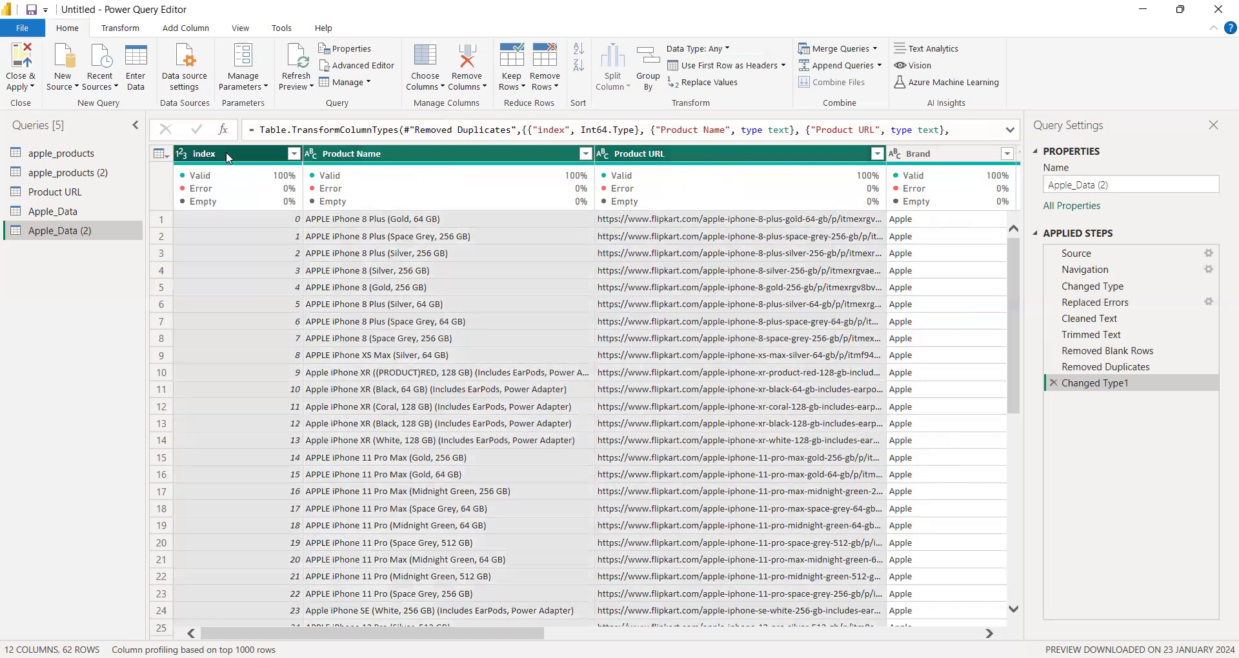
{"action": "left_click", "coordinate": [468, 158], "text": "shift"}
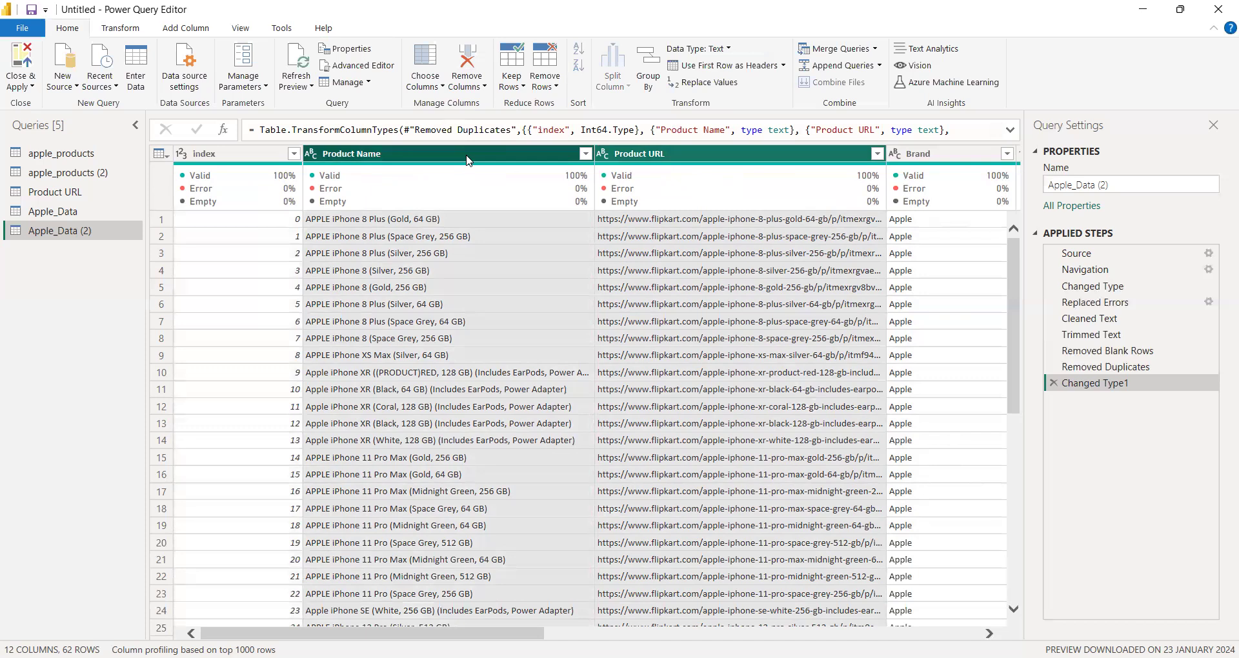
{"action": "left_click", "coordinate": [468, 160]}
{"action": "left_click", "coordinate": [648, 159]}
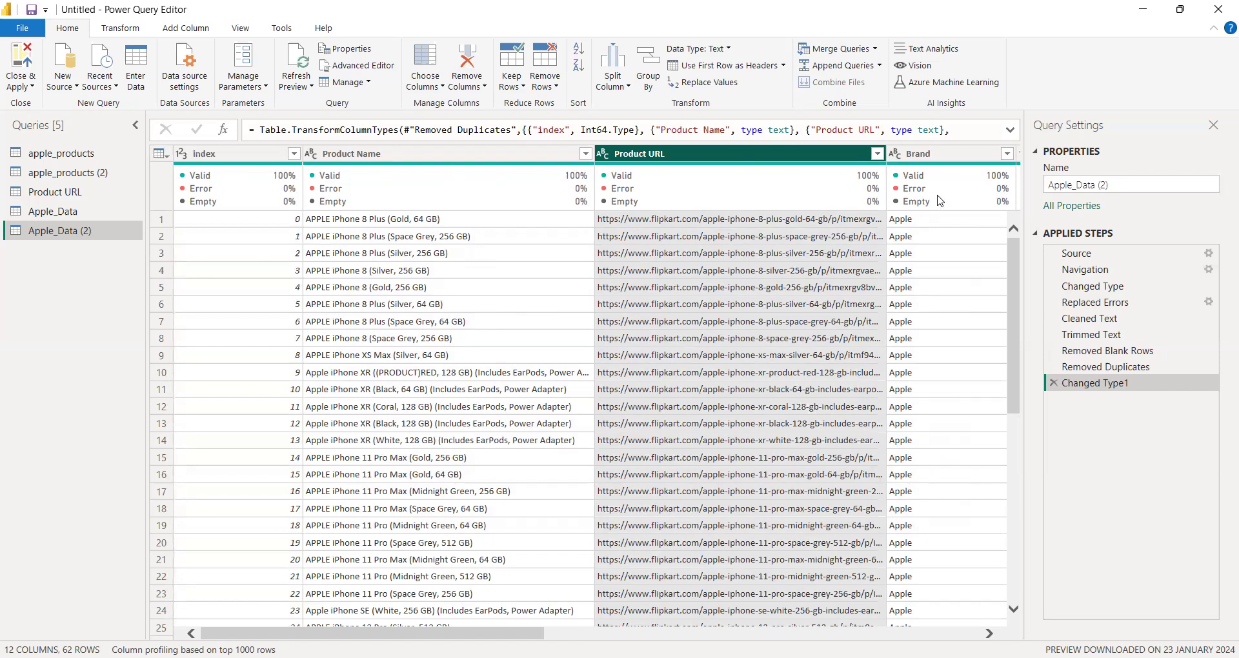
Exclude the index, Product URL and Brand columns from the columns to keep in Apple_Data (2), and check the remaining columns
{"action": "left_click", "coordinate": [441, 87]}
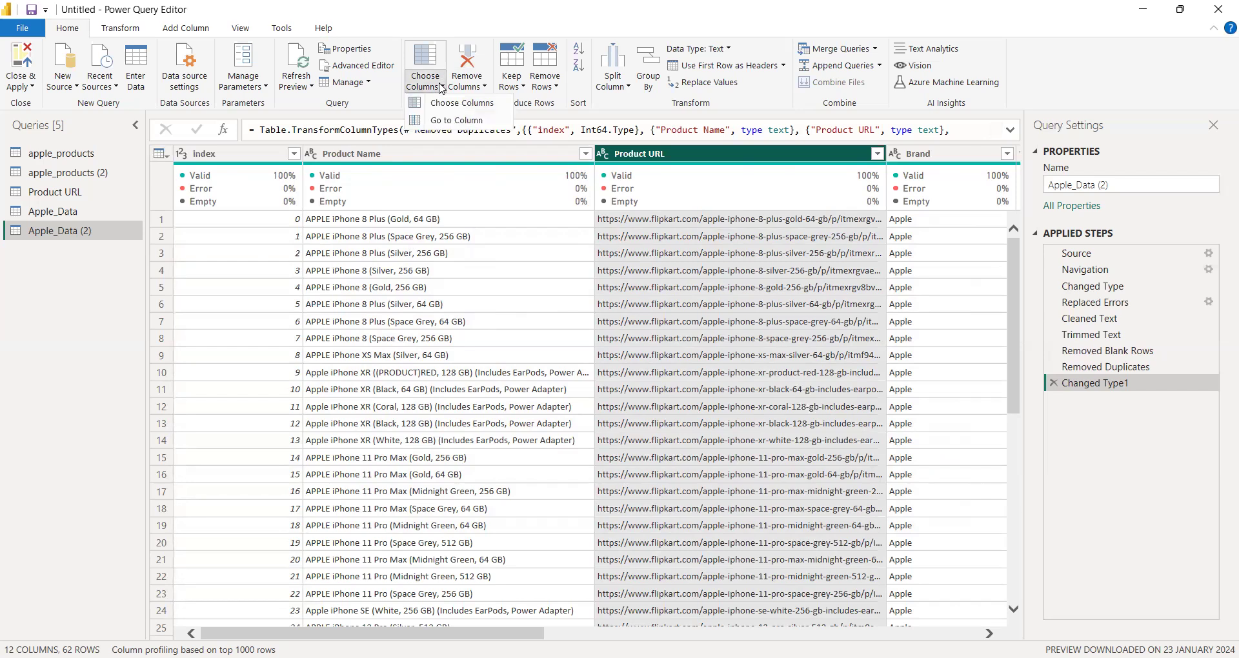
{"action": "left_click", "coordinate": [448, 102]}
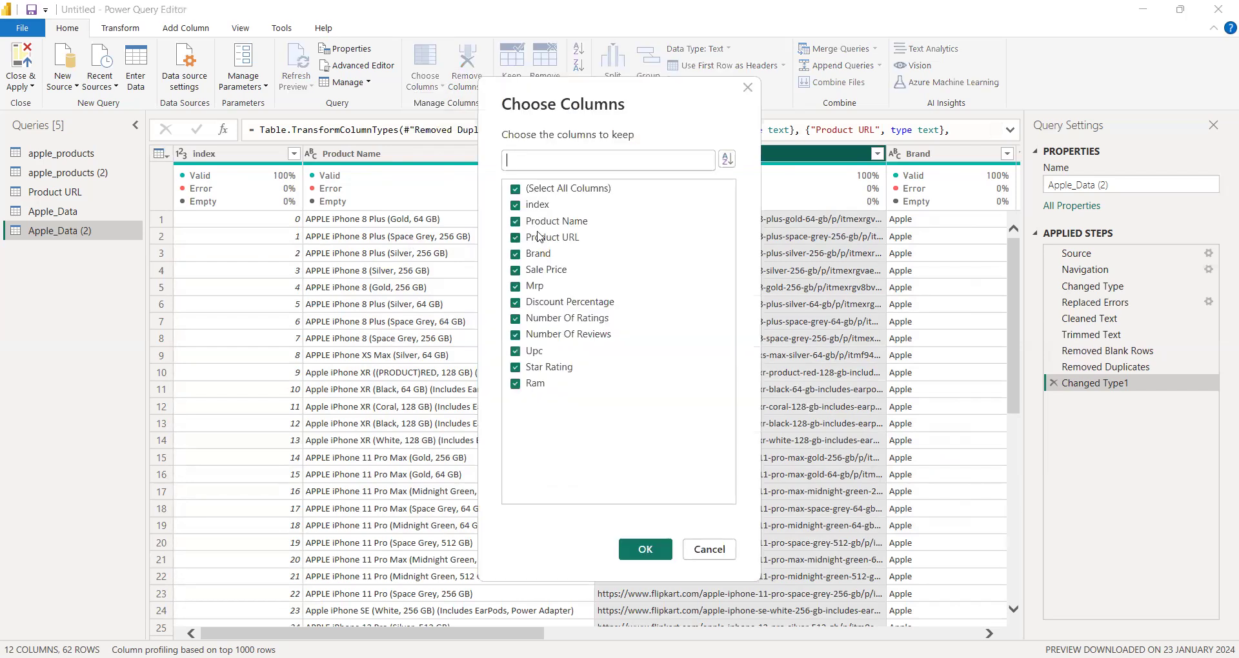
{"action": "left_click", "coordinate": [515, 206]}
{"action": "left_click", "coordinate": [515, 238]}
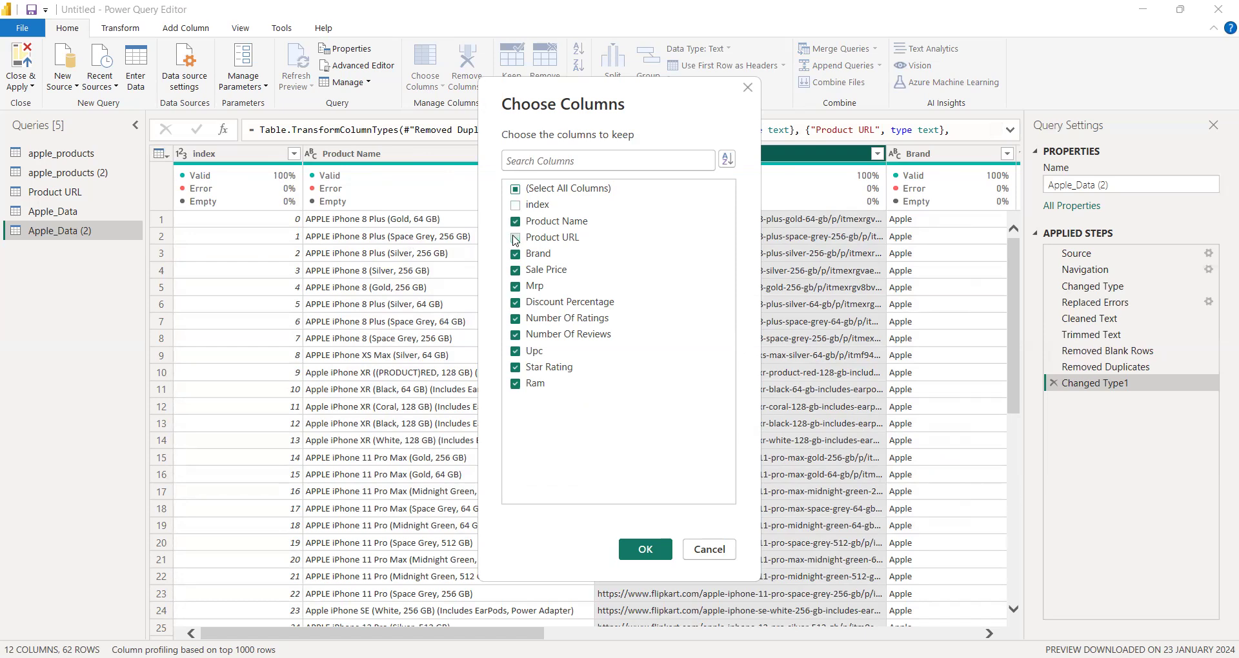
{"action": "left_click", "coordinate": [516, 255]}
{"action": "left_click", "coordinate": [646, 550]}
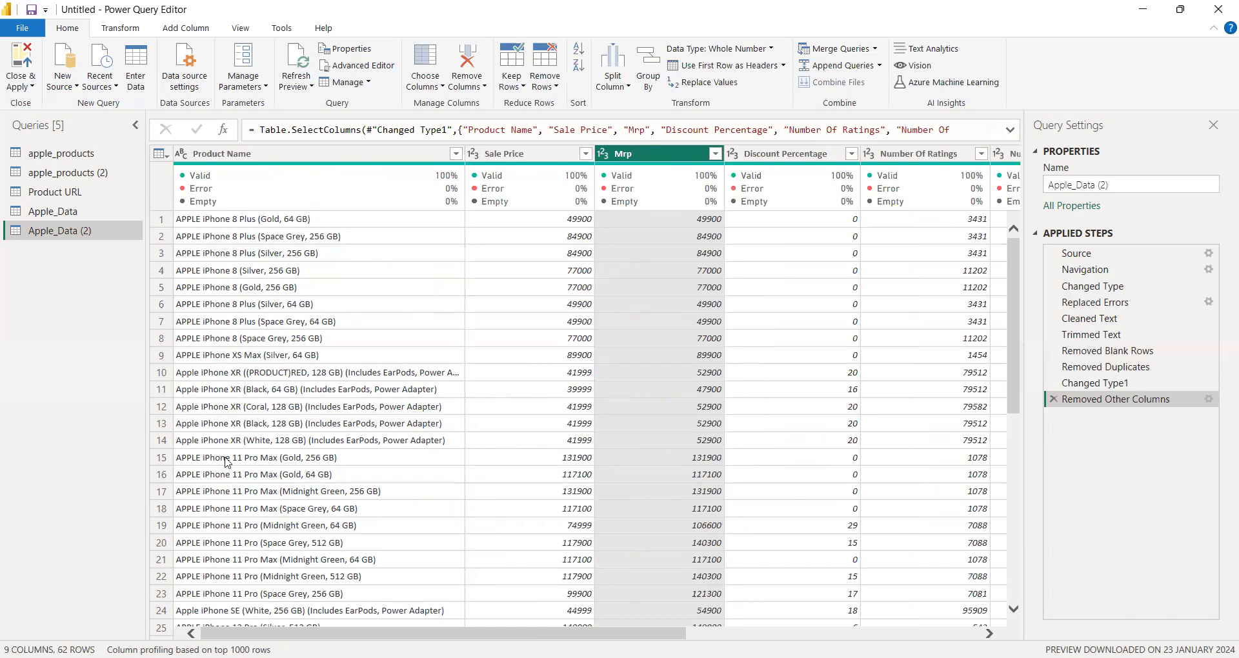
{"action": "scroll", "coordinate": [609, 306], "scroll_direction": "right", "scroll_amount": 5}
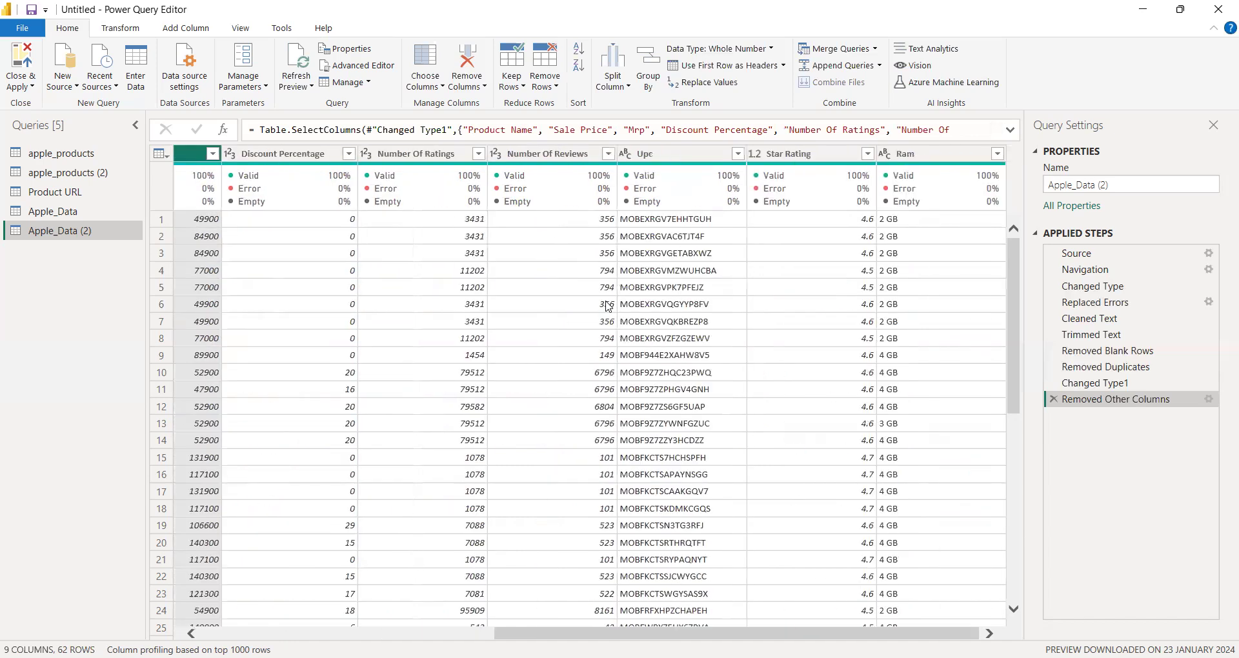
{"action": "scroll", "coordinate": [609, 305], "scroll_direction": "left", "scroll_amount": 5}
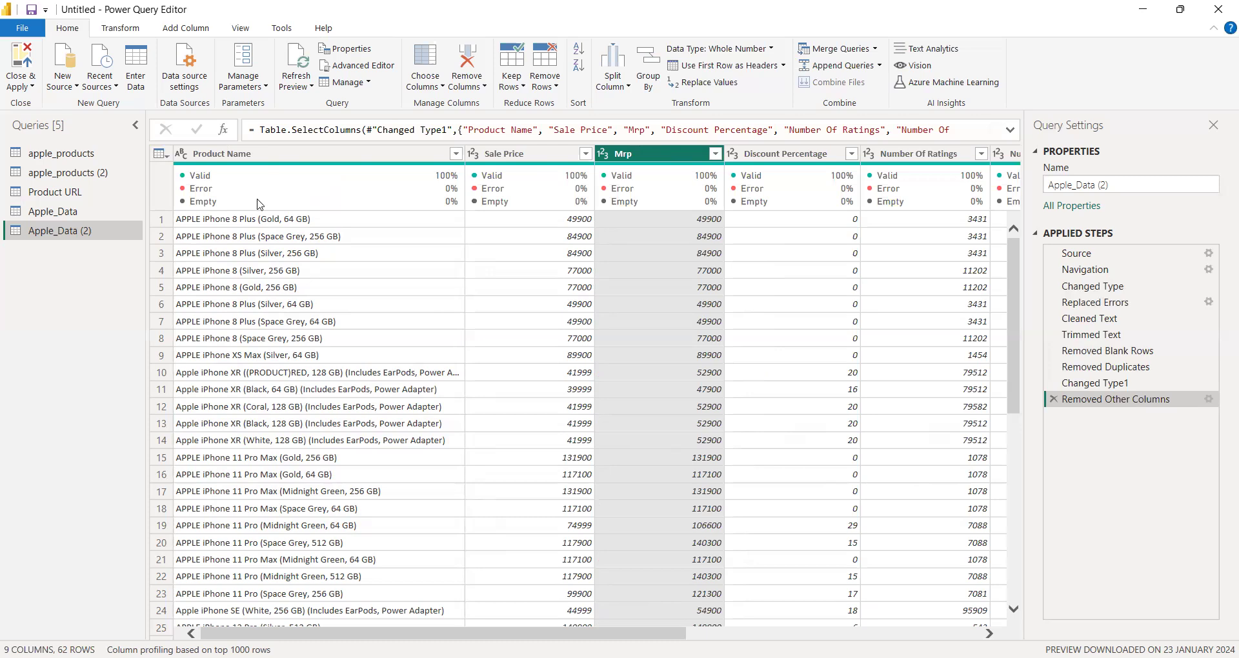
Split the Product Name column by a space at the left-most delimiter
{"action": "left_click", "coordinate": [257, 161]}
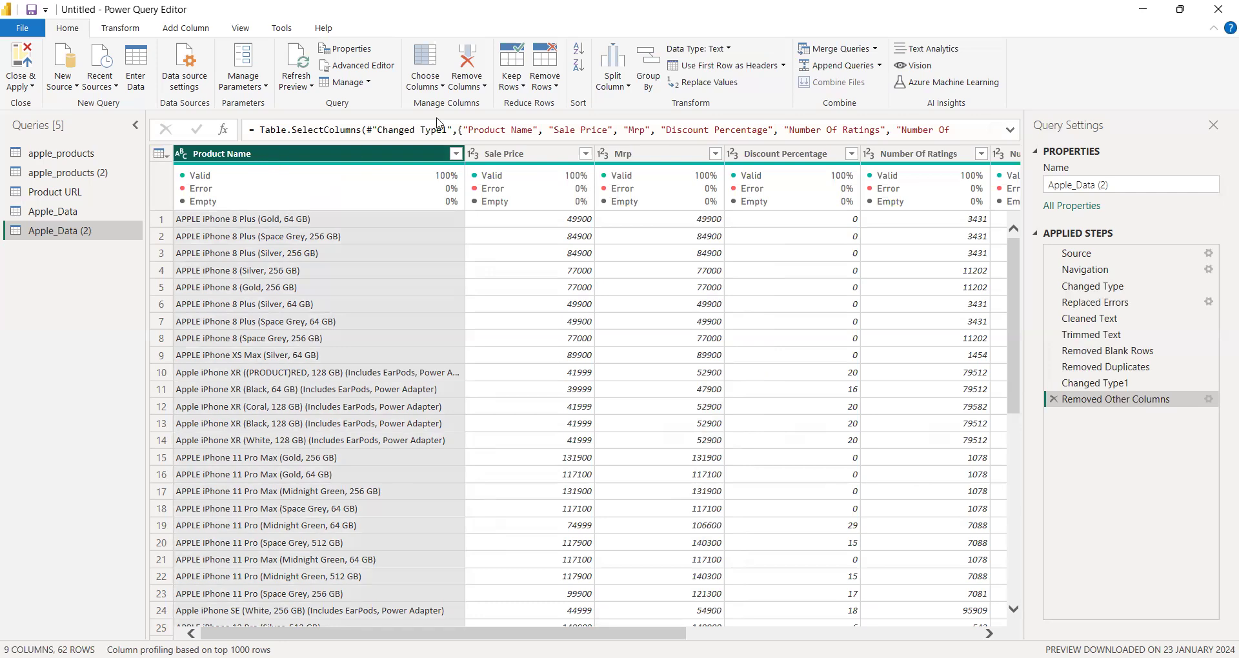
{"action": "left_click", "coordinate": [485, 88]}
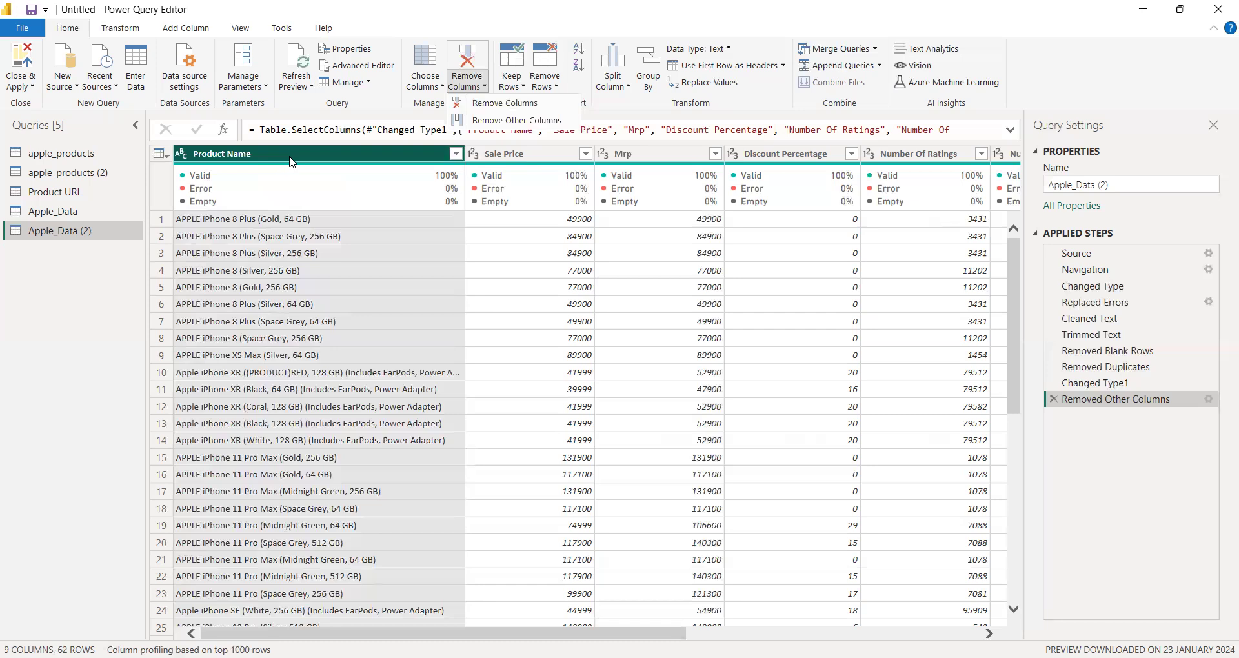
{"action": "left_click", "coordinate": [628, 88]}
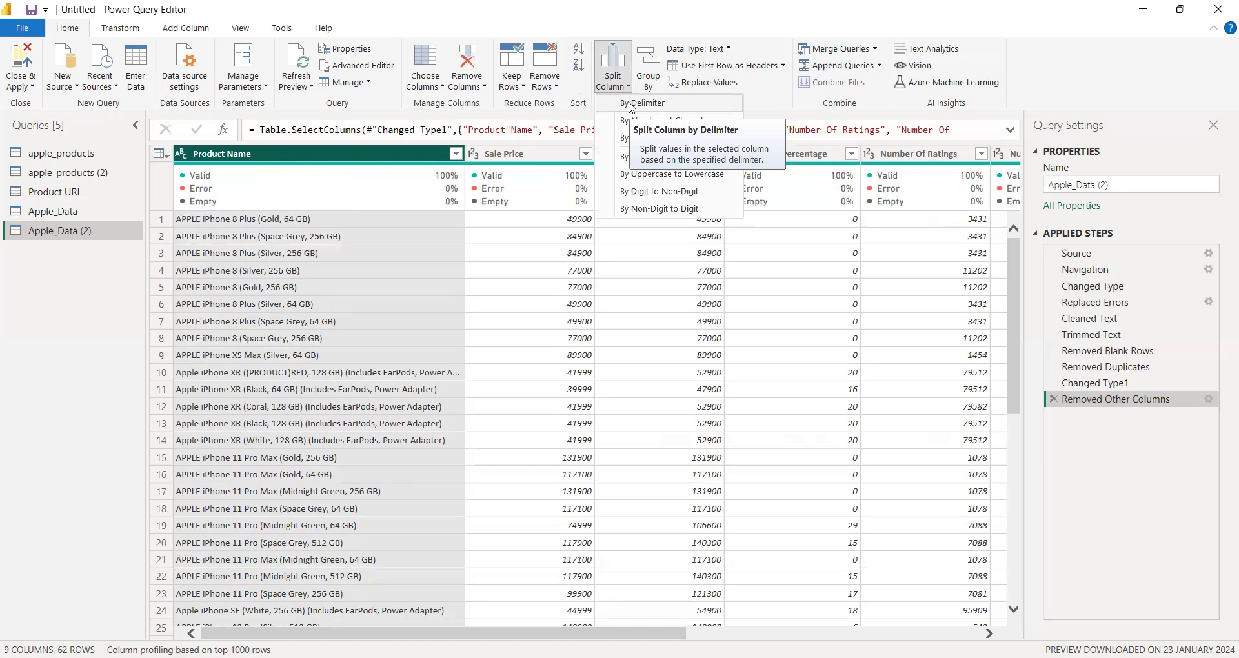
{"action": "left_click", "coordinate": [631, 103]}
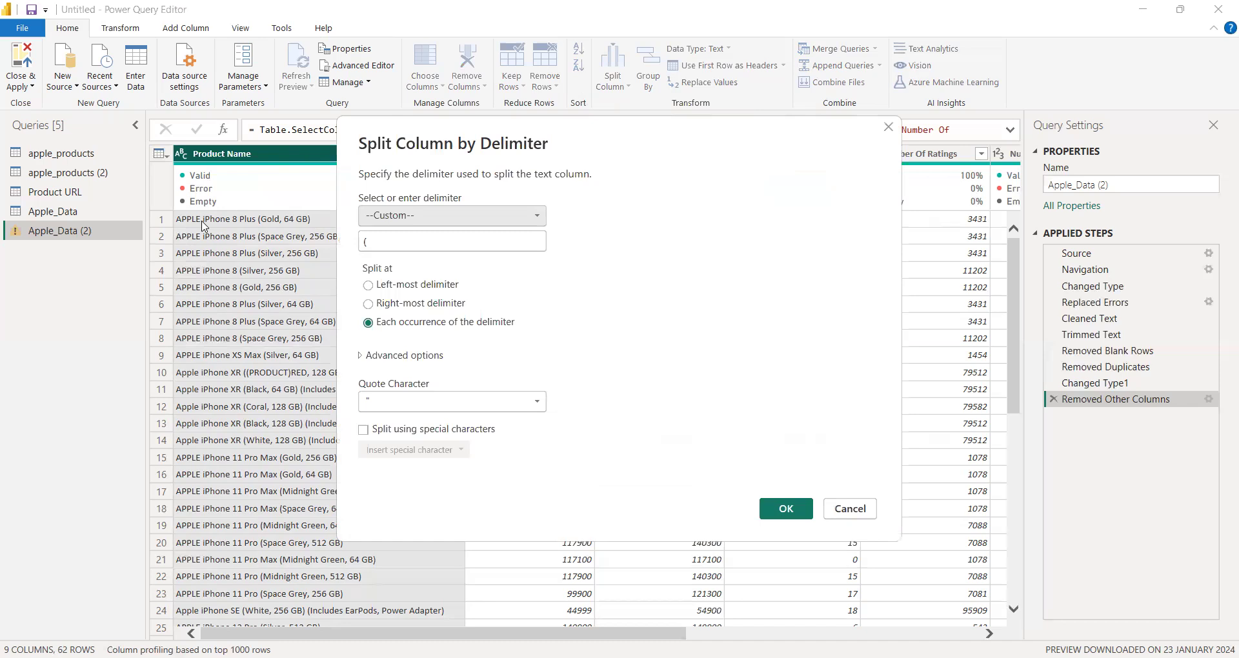
{"action": "left_click", "coordinate": [539, 217]}
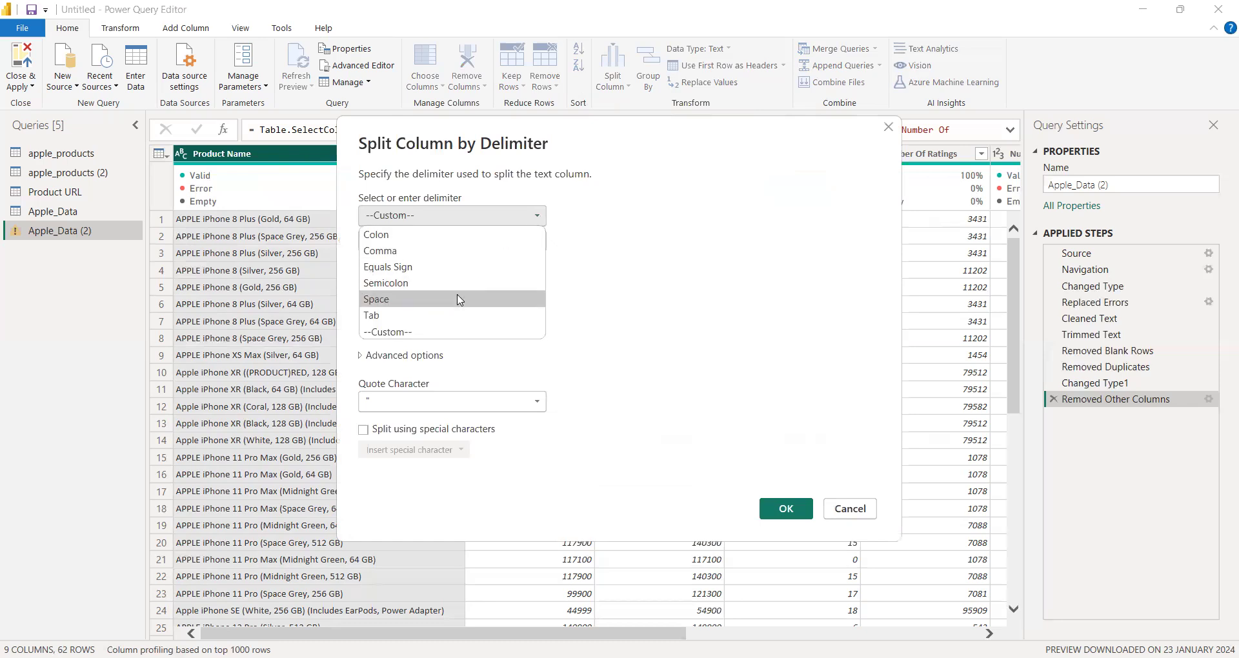
{"action": "left_click", "coordinate": [456, 301]}
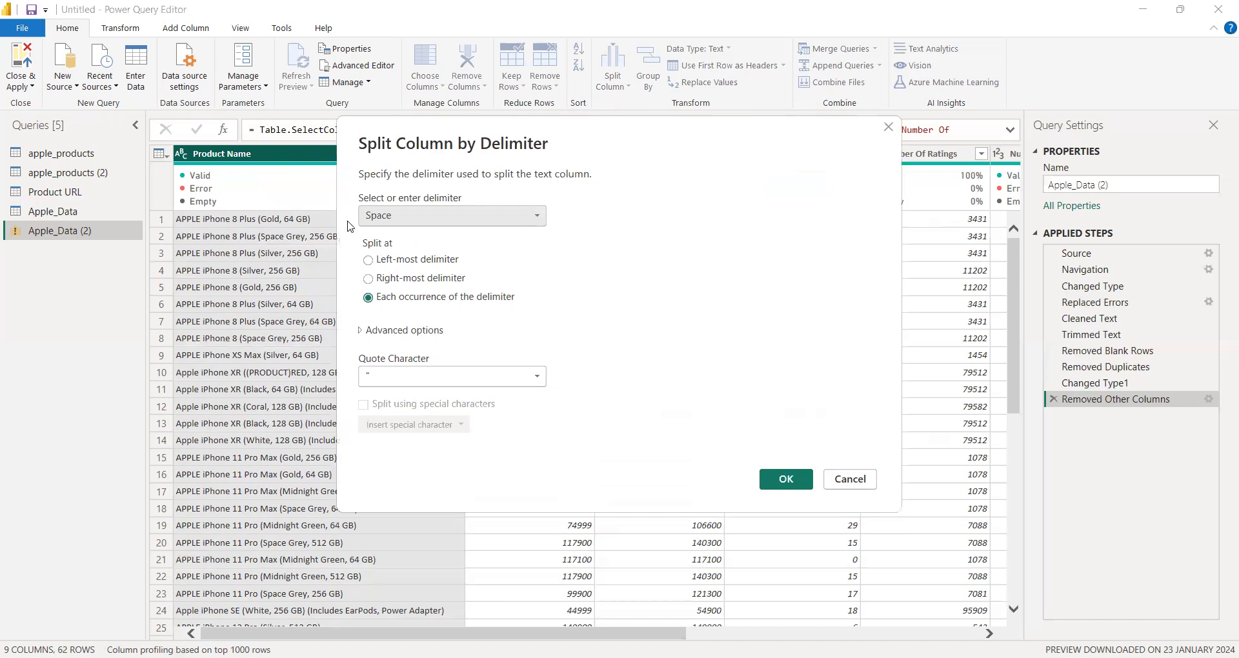
{"action": "left_click", "coordinate": [369, 261]}
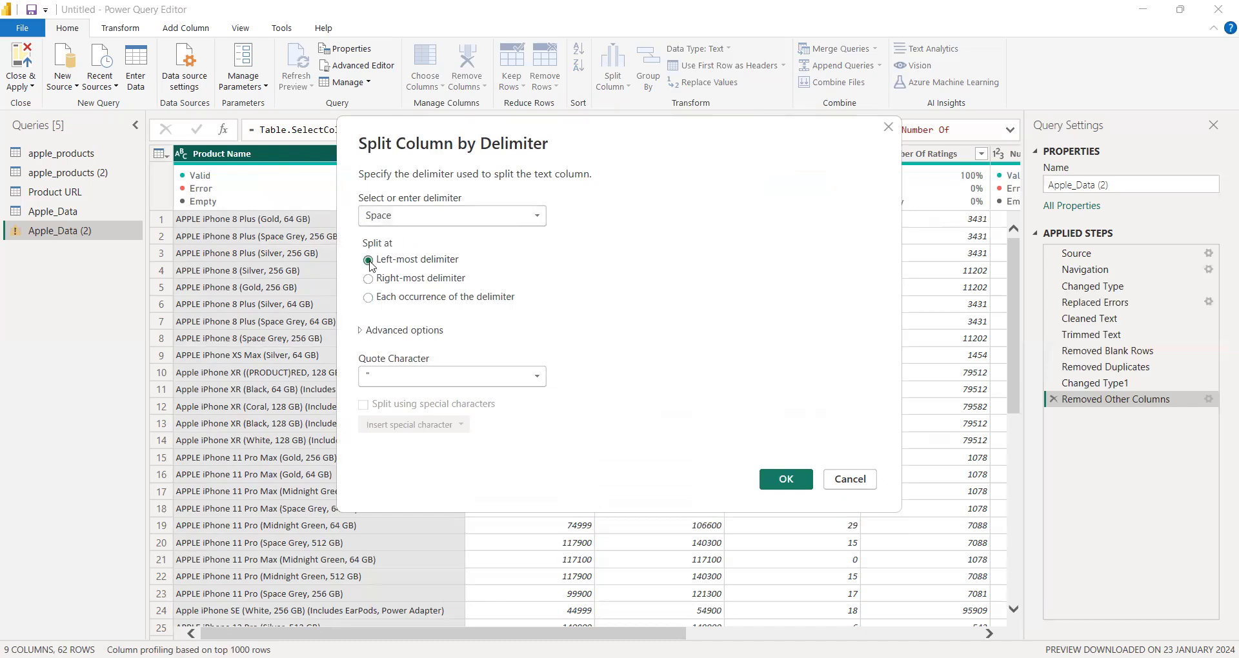
{"action": "left_click", "coordinate": [789, 480]}
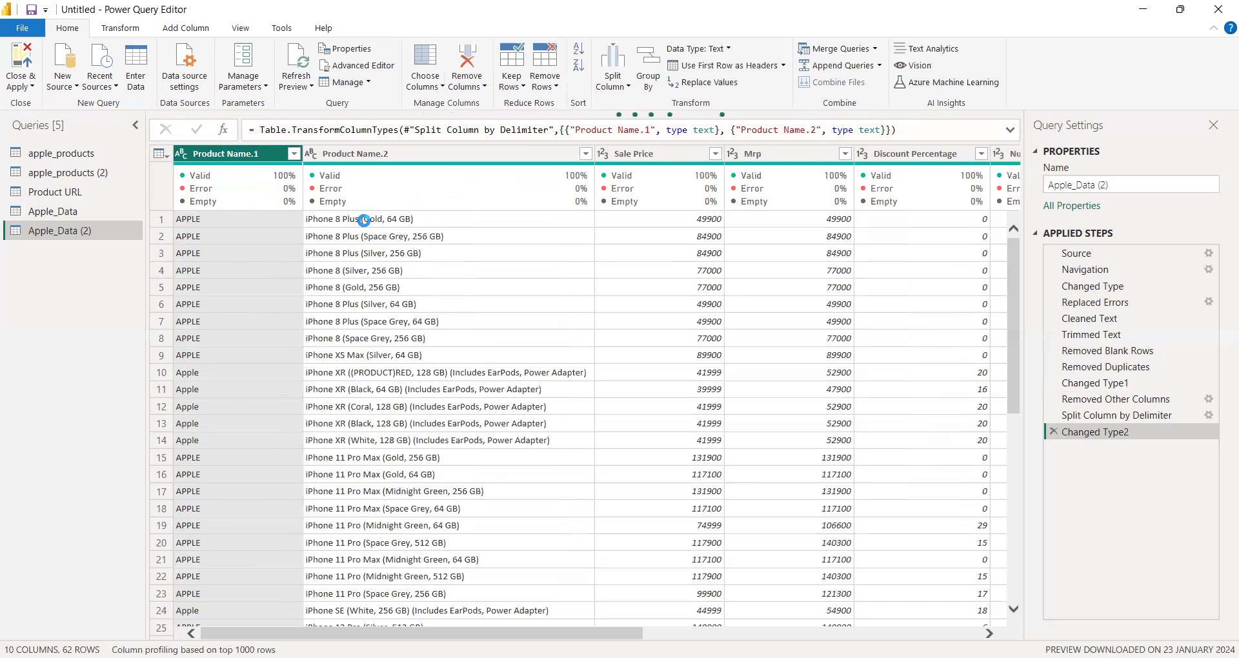
Split the Product Name.2 column by the custom delimiter "(" at its left-most occurrence
{"action": "left_click", "coordinate": [350, 154]}
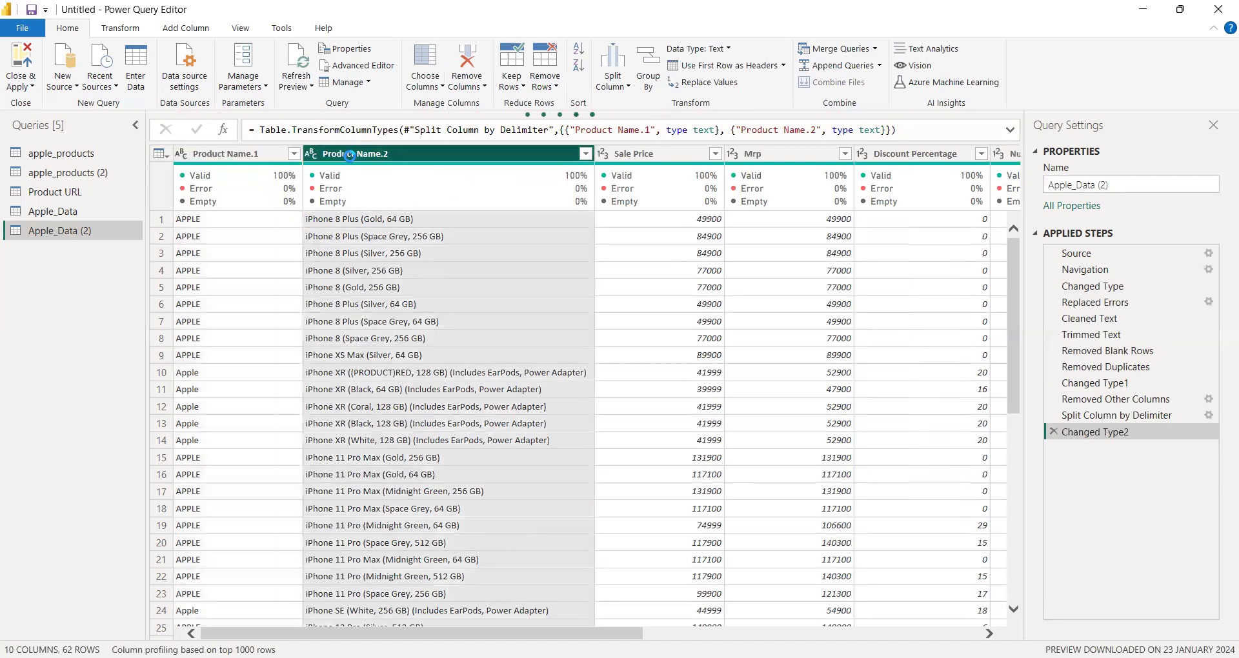
{"action": "left_click", "coordinate": [626, 90]}
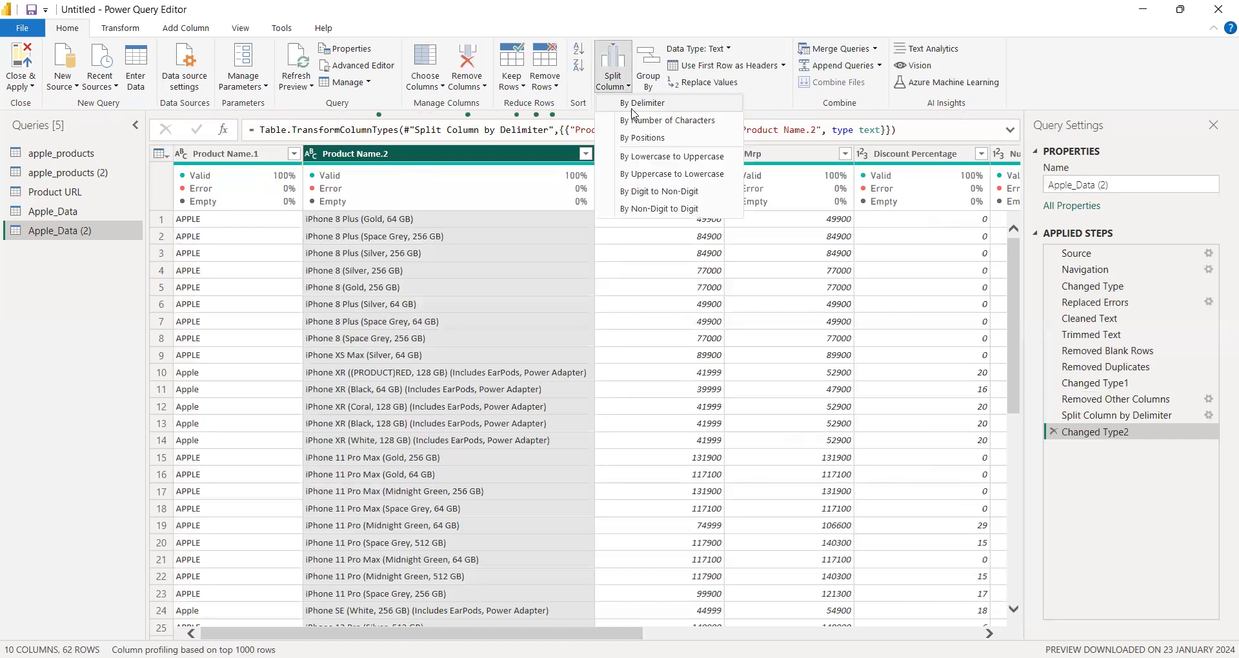
{"action": "left_click", "coordinate": [632, 107]}
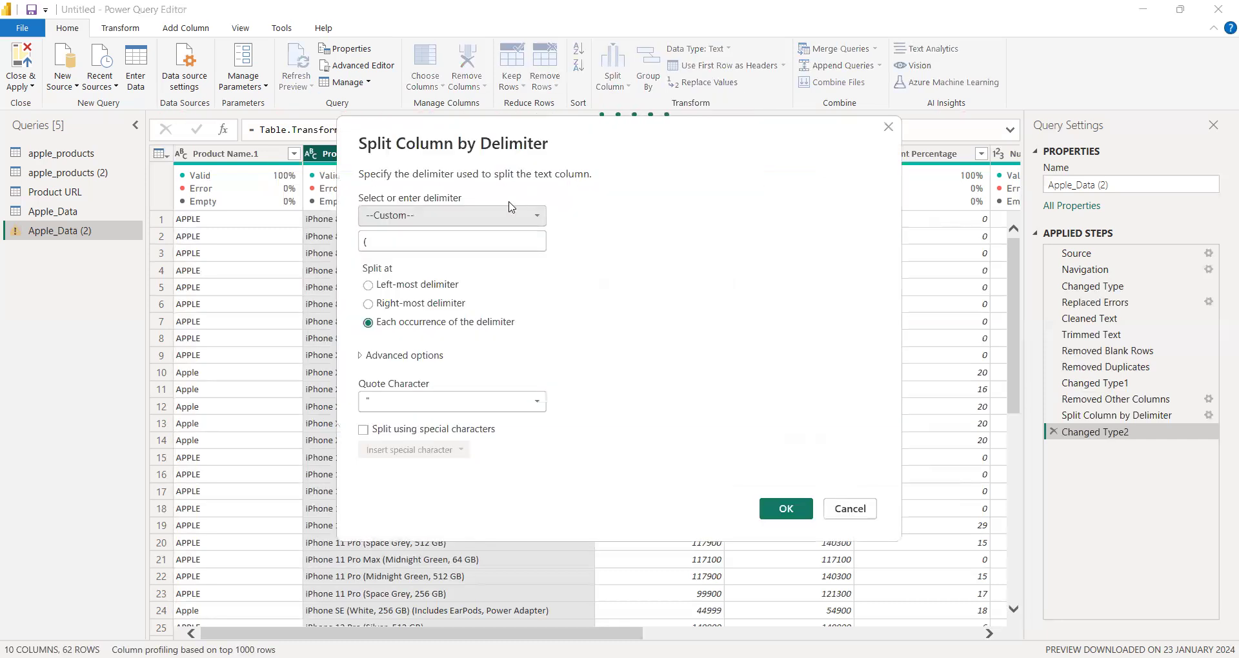
{"action": "left_click", "coordinate": [395, 242]}
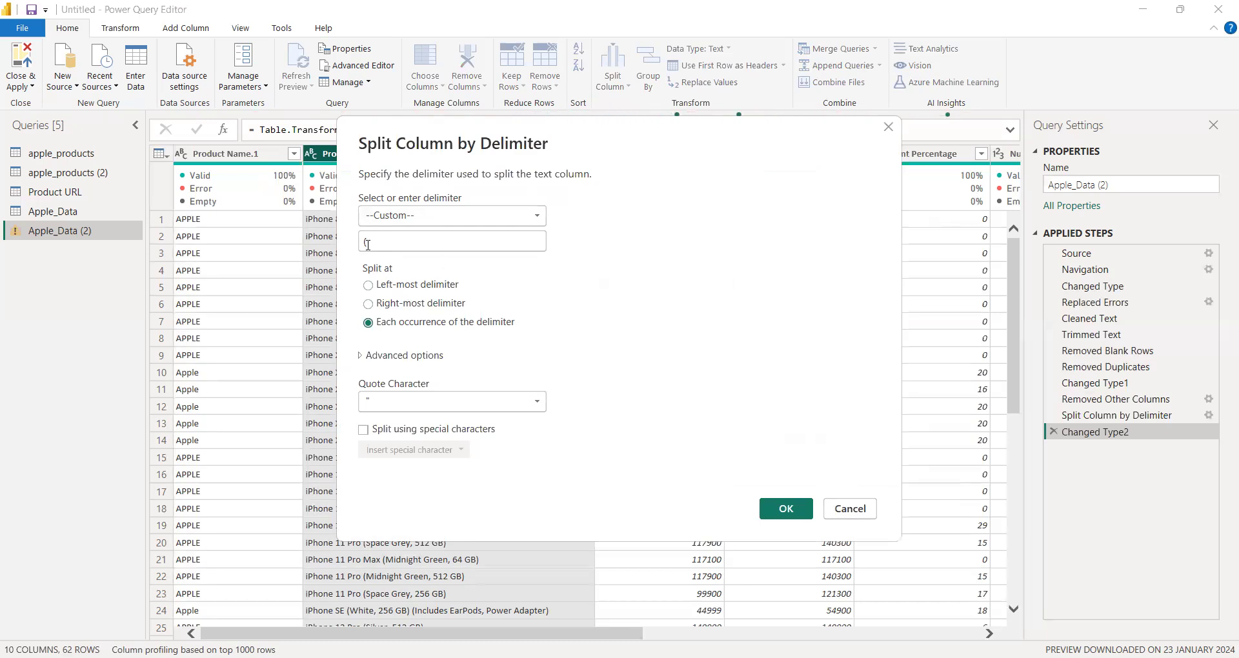
{"action": "left_click", "coordinate": [368, 285]}
{"action": "left_click", "coordinate": [778, 506]}
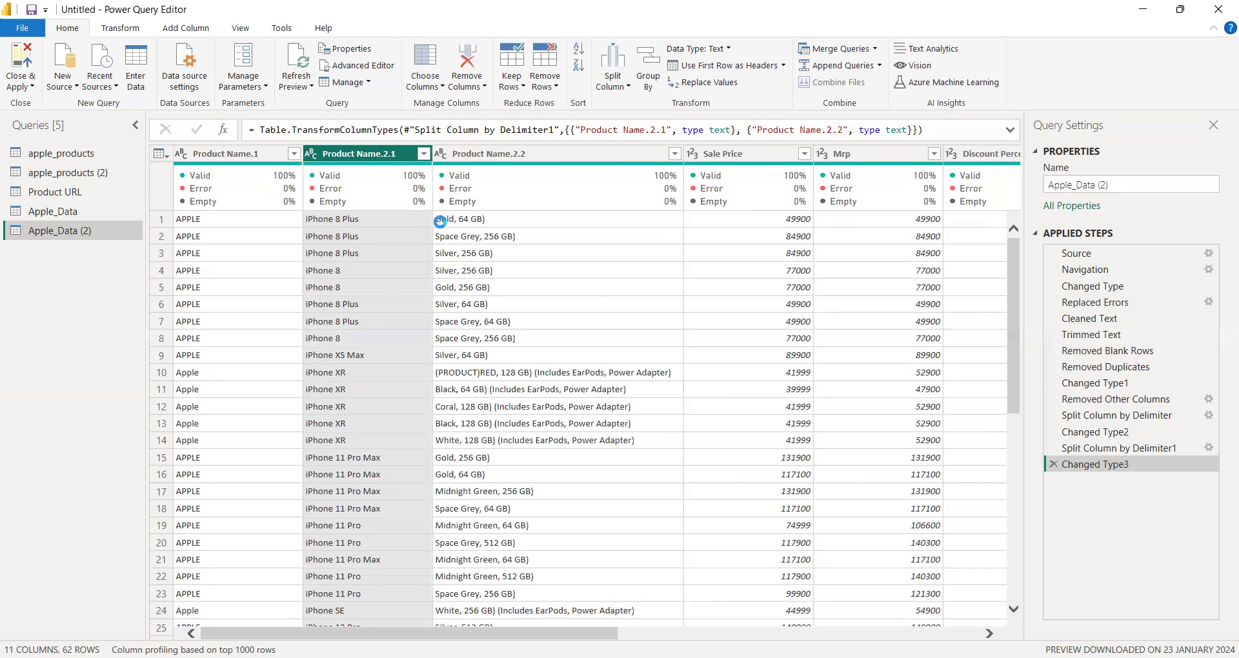
Split the Product Name.2.2 column by a comma at the left-most delimiter
{"action": "left_click", "coordinate": [482, 153]}
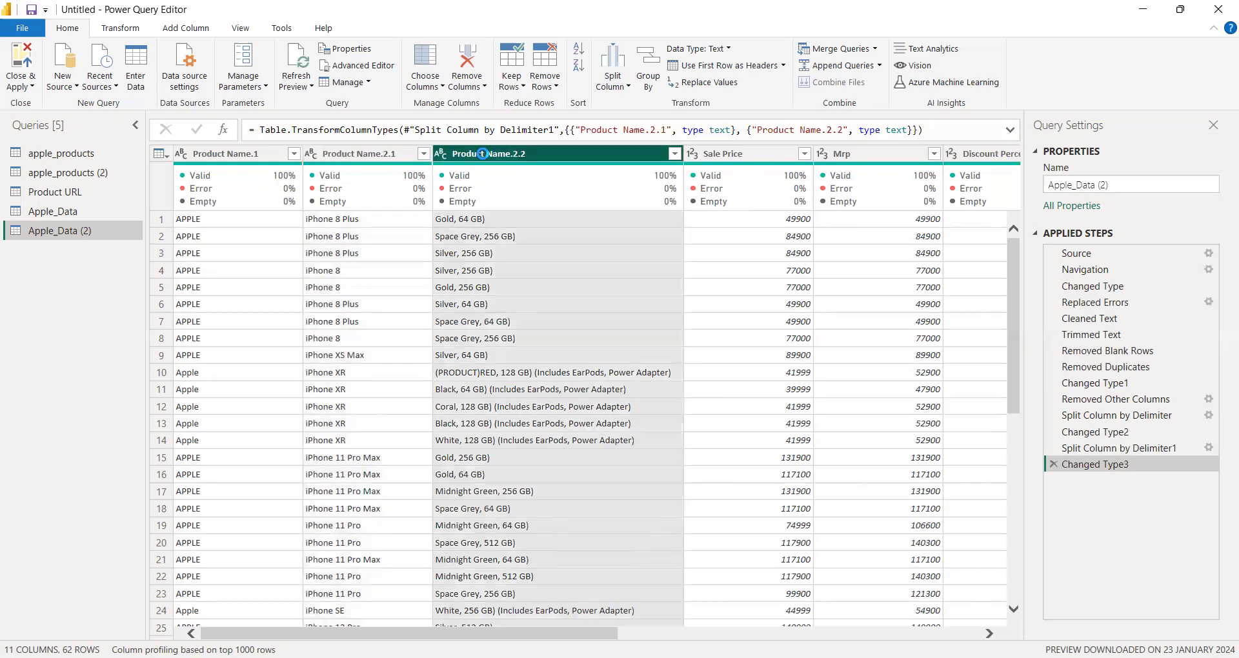
{"action": "left_click", "coordinate": [616, 78]}
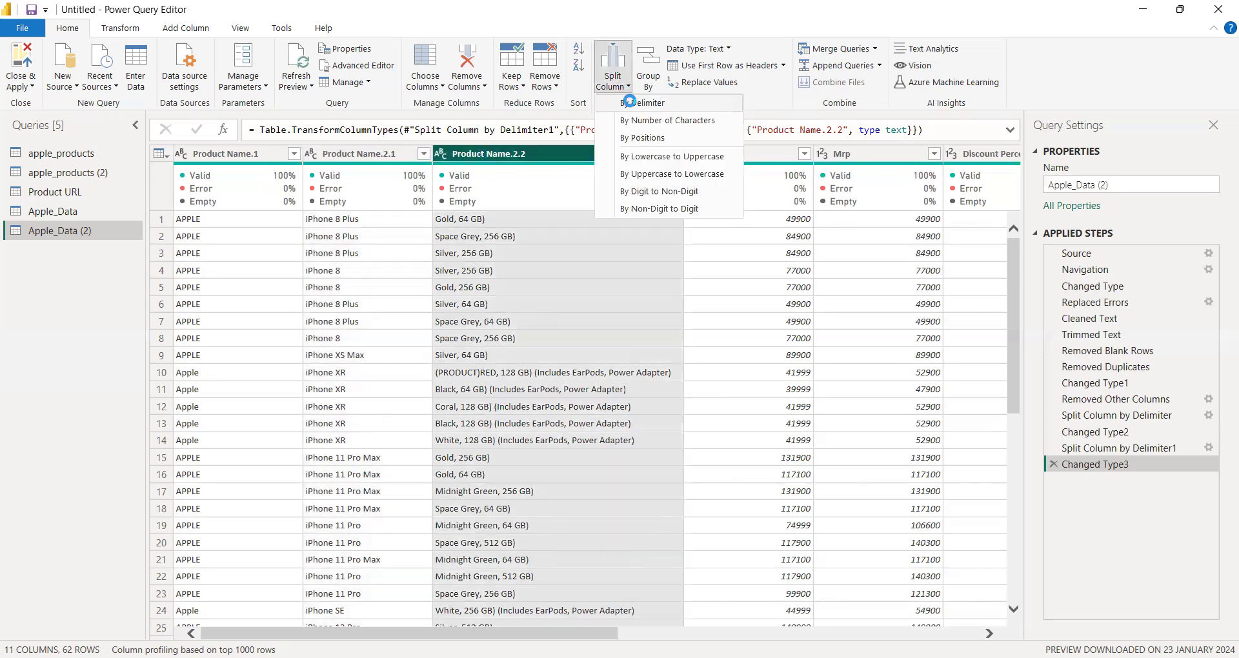
{"action": "left_click", "coordinate": [633, 104]}
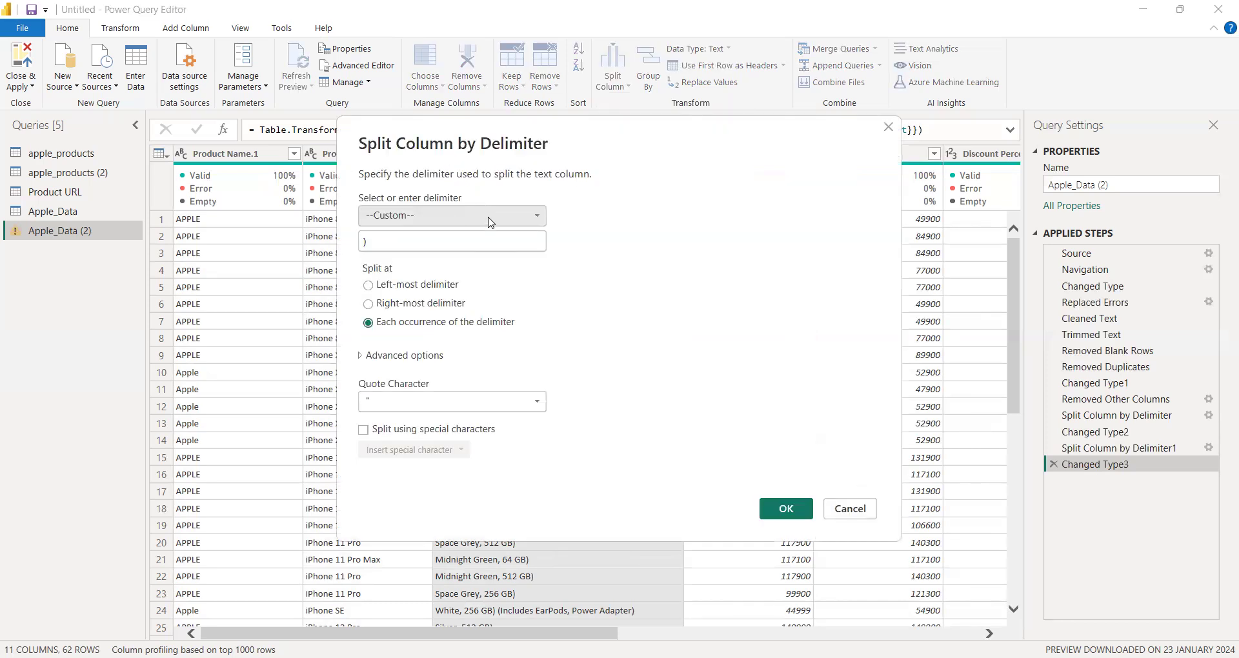
{"action": "left_click", "coordinate": [490, 222]}
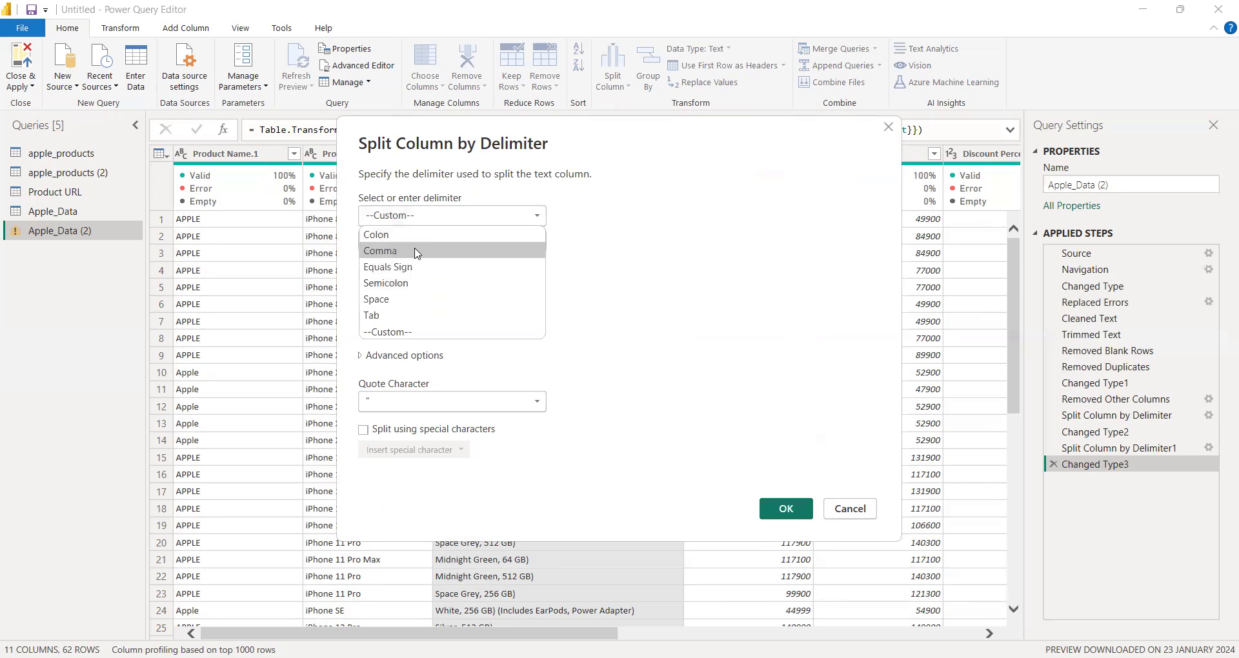
{"action": "left_click", "coordinate": [418, 253]}
{"action": "left_click", "coordinate": [369, 261]}
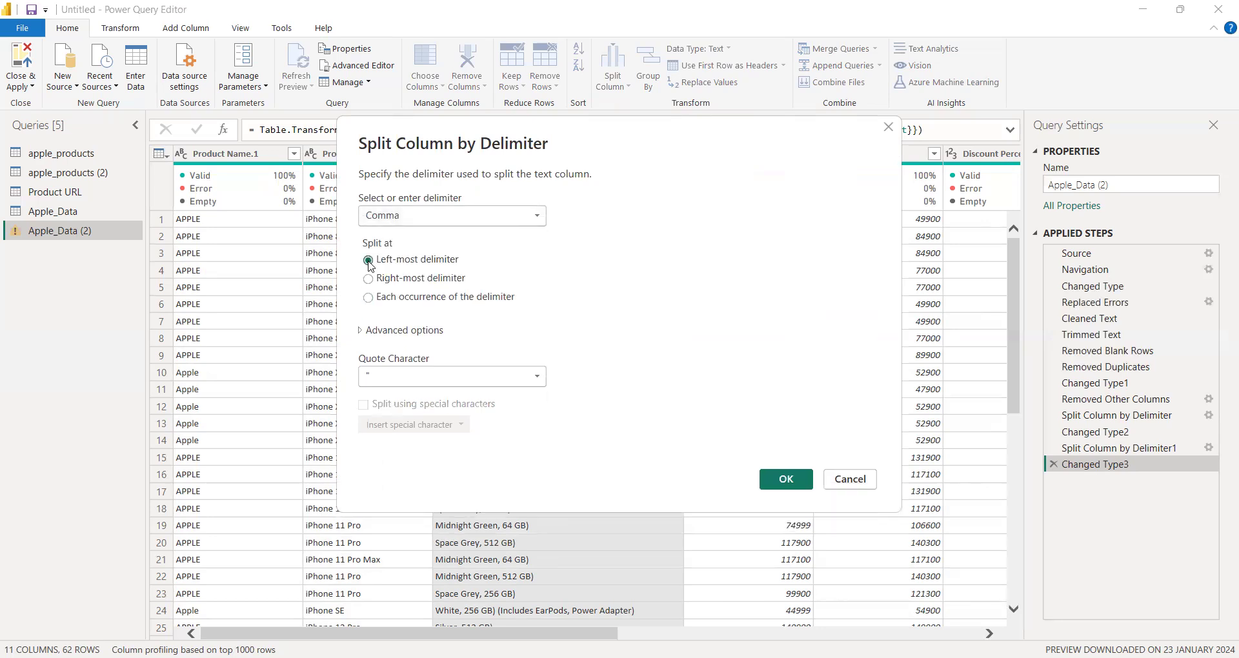
{"action": "left_click", "coordinate": [780, 483]}
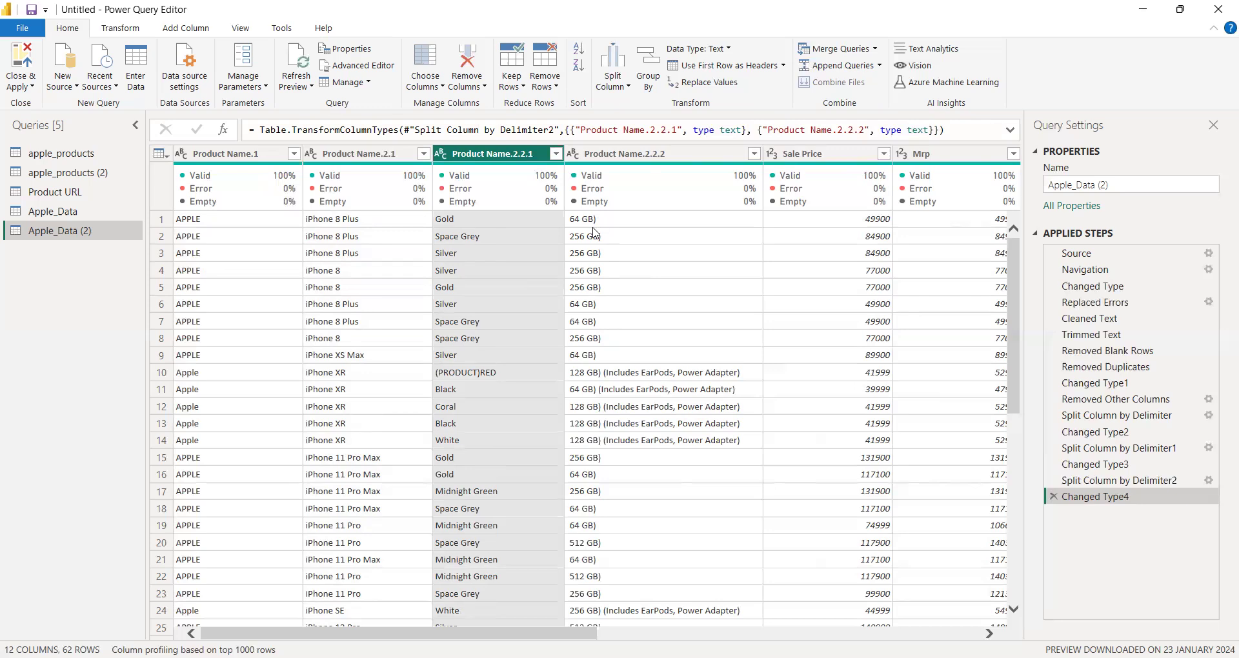
Split the Product Name.2.2.2 column by the custom delimiter ")" at its left-most occurrence
{"action": "left_click", "coordinate": [618, 155]}
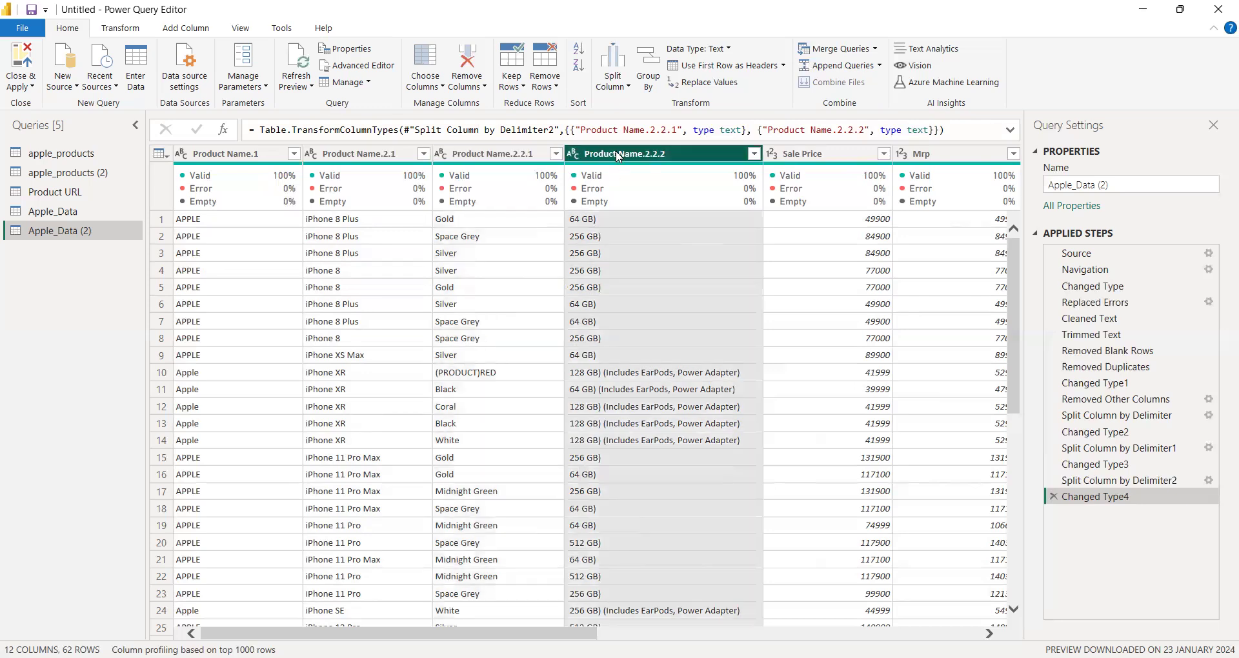
{"action": "right_click", "coordinate": [616, 155]}
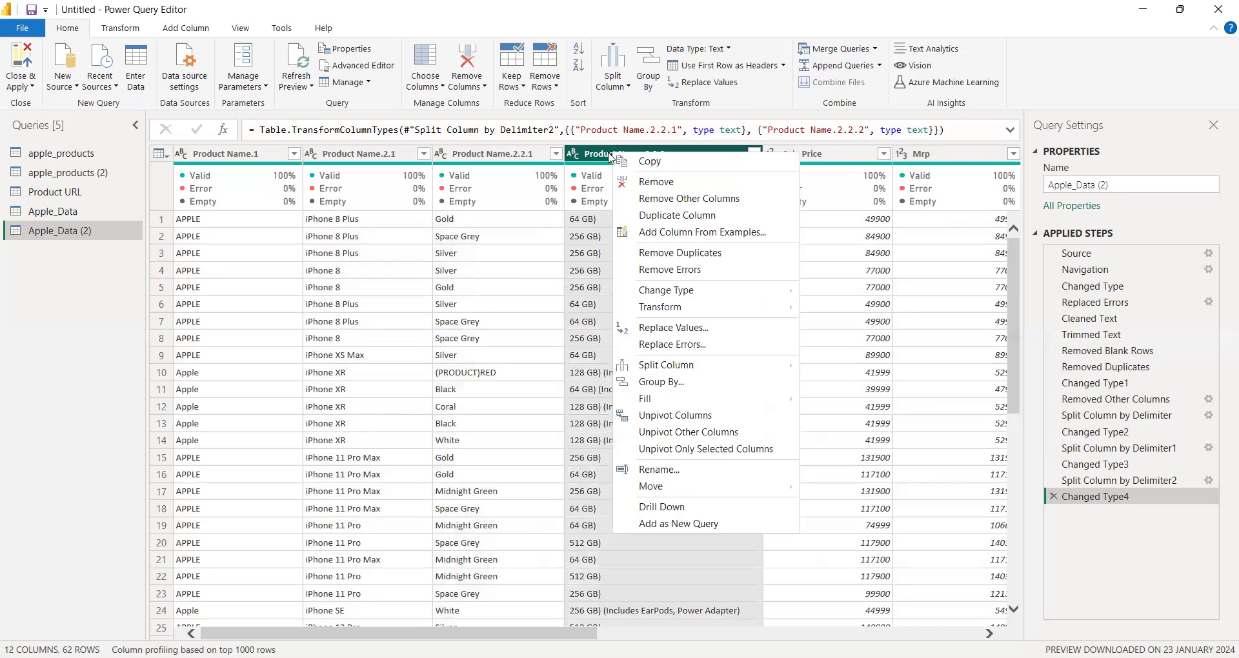
{"action": "left_click", "coordinate": [609, 155]}
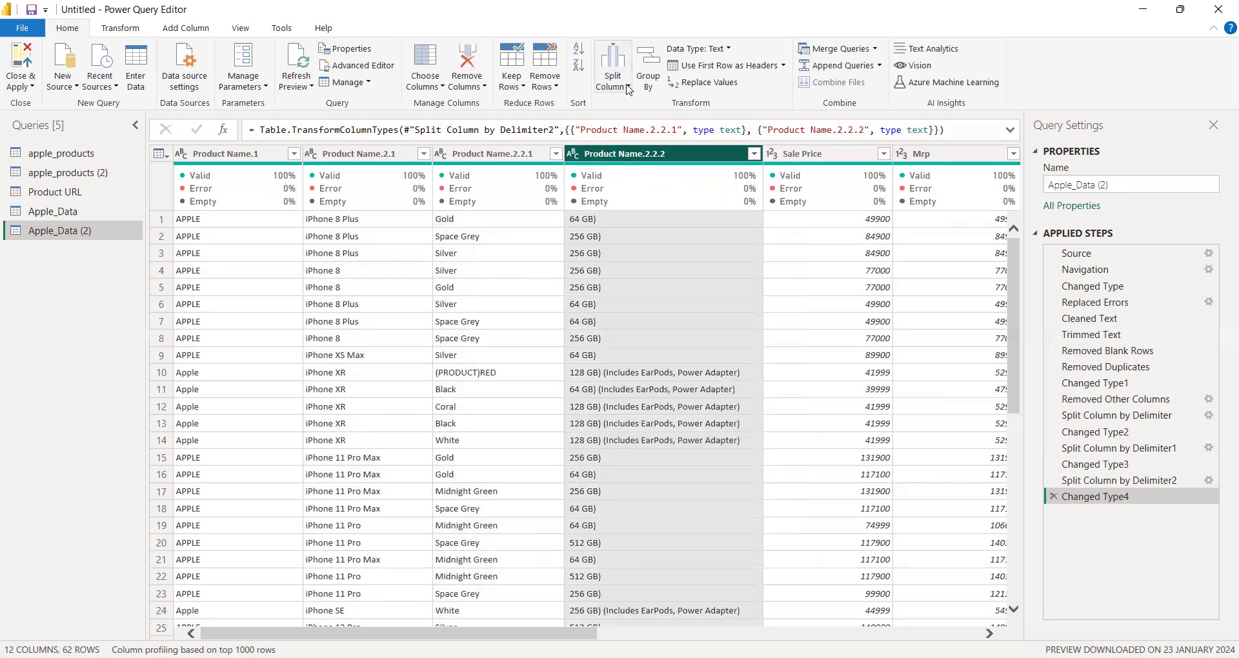
{"action": "left_click", "coordinate": [627, 88]}
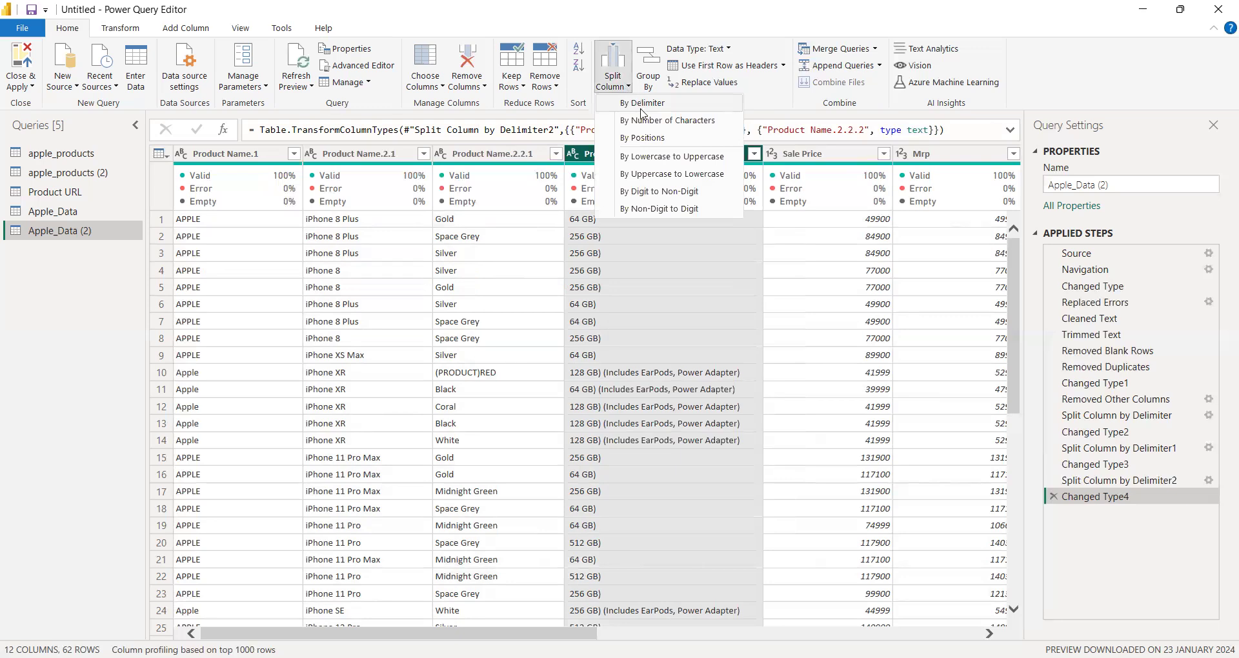
{"action": "left_click", "coordinate": [643, 109]}
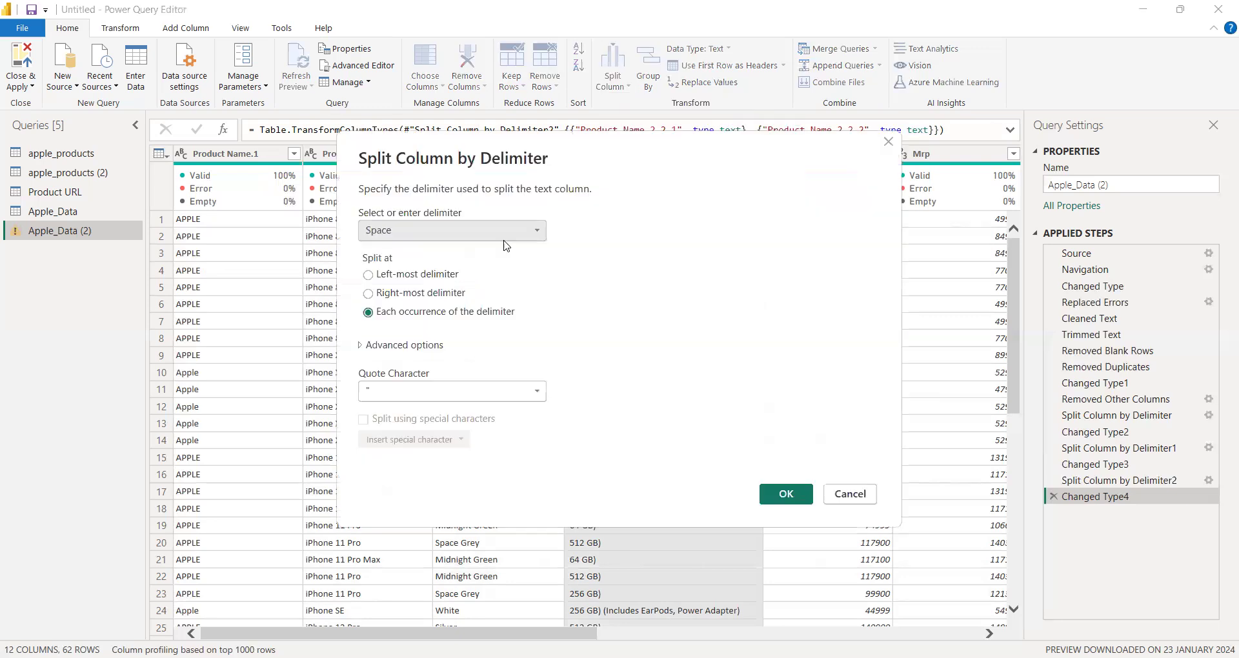
{"action": "left_click", "coordinate": [539, 231]}
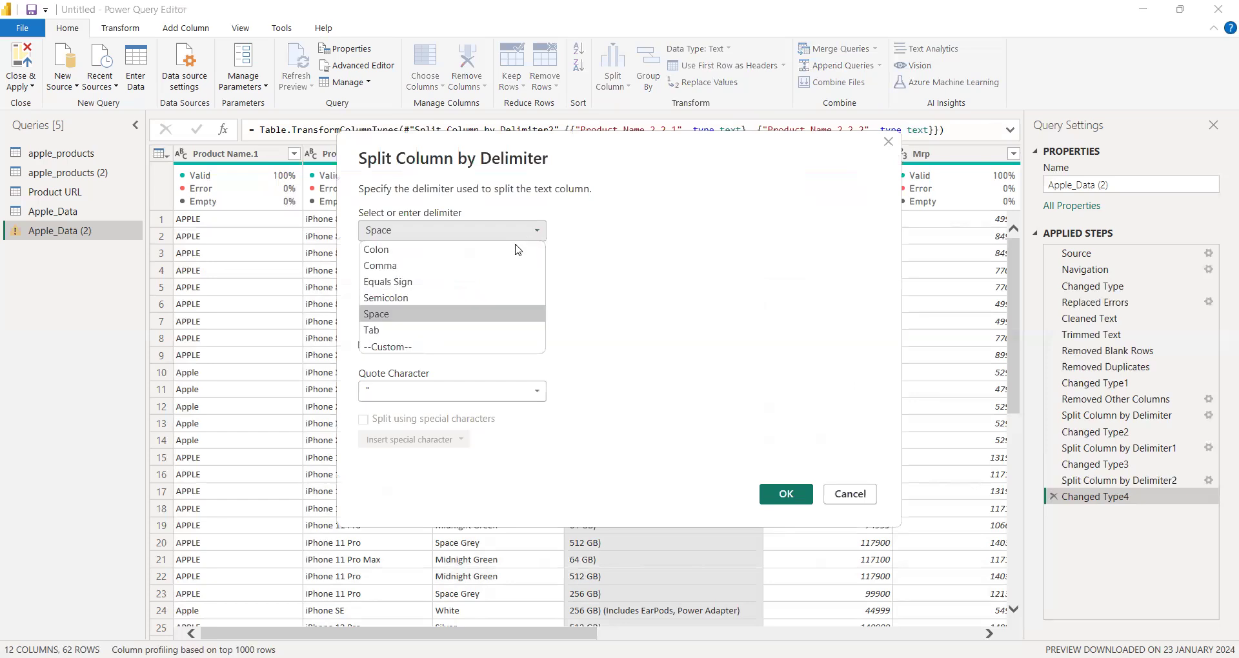
{"action": "left_click", "coordinate": [464, 347]}
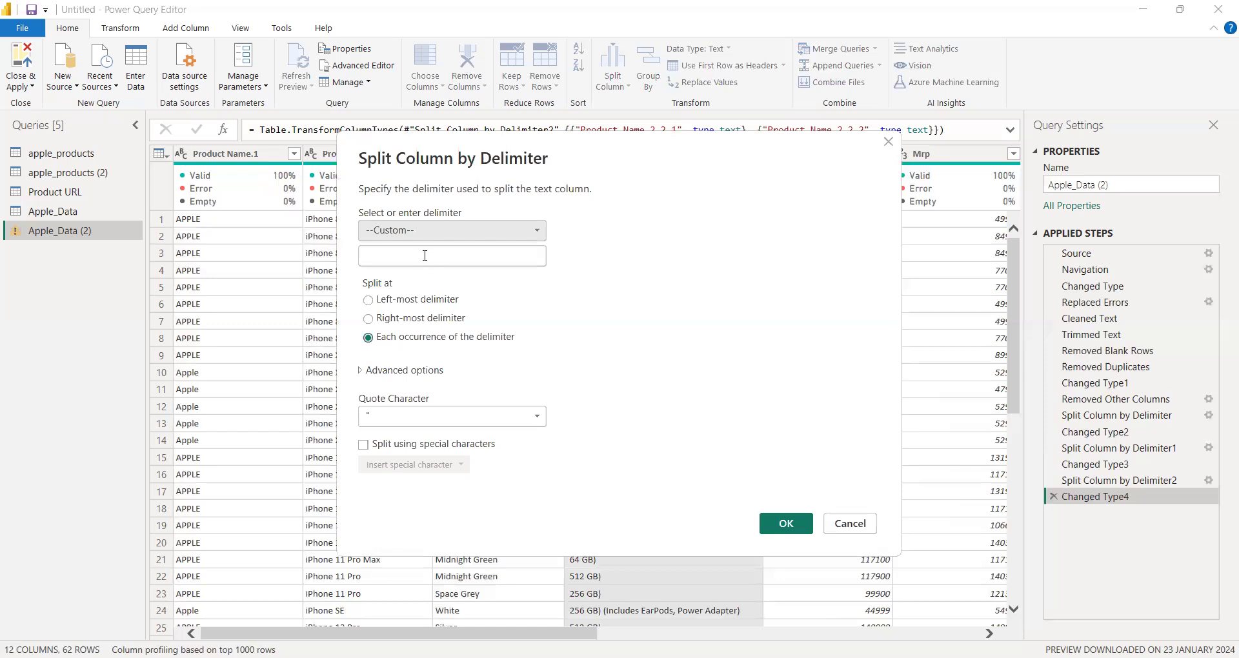
{"action": "left_click", "coordinate": [424, 256]}
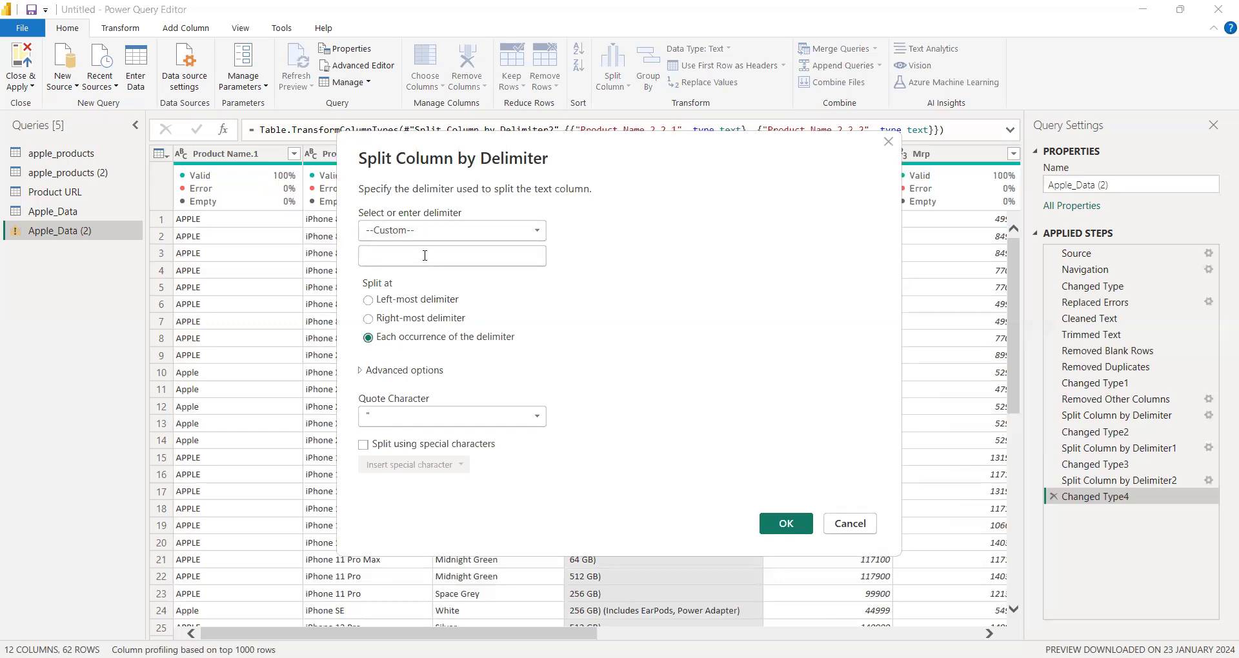
{"action": "left_click", "coordinate": [424, 256]}
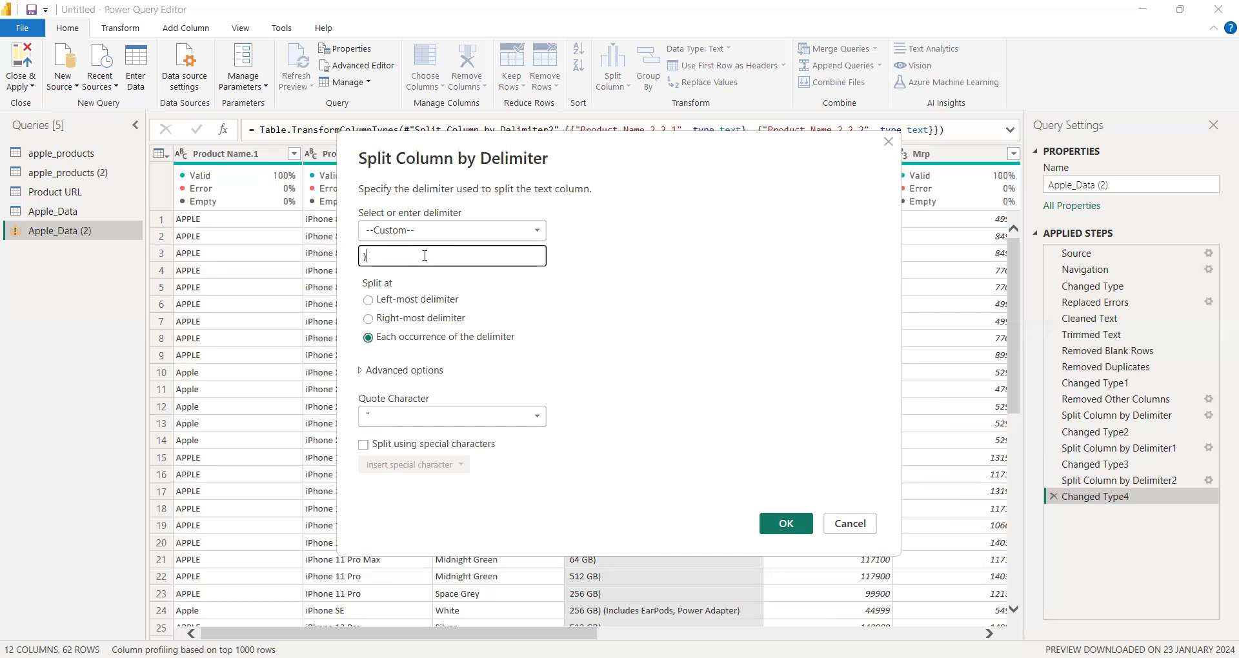
{"action": "left_click", "coordinate": [368, 301]}
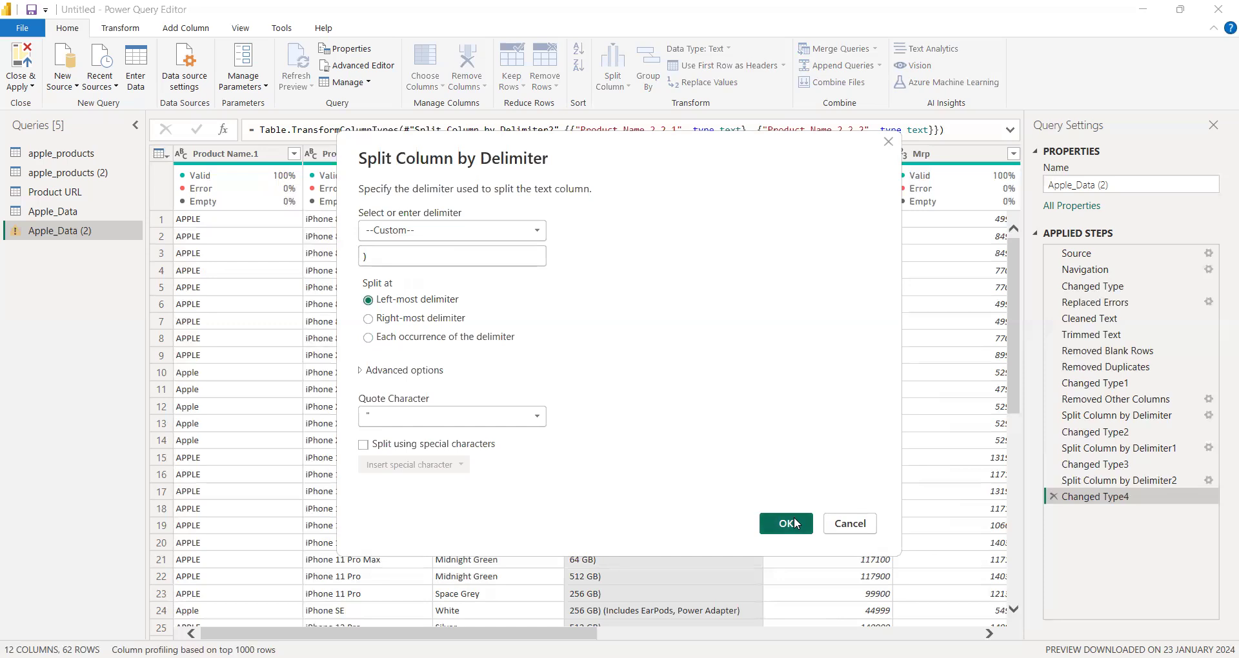
{"action": "left_click", "coordinate": [794, 517]}
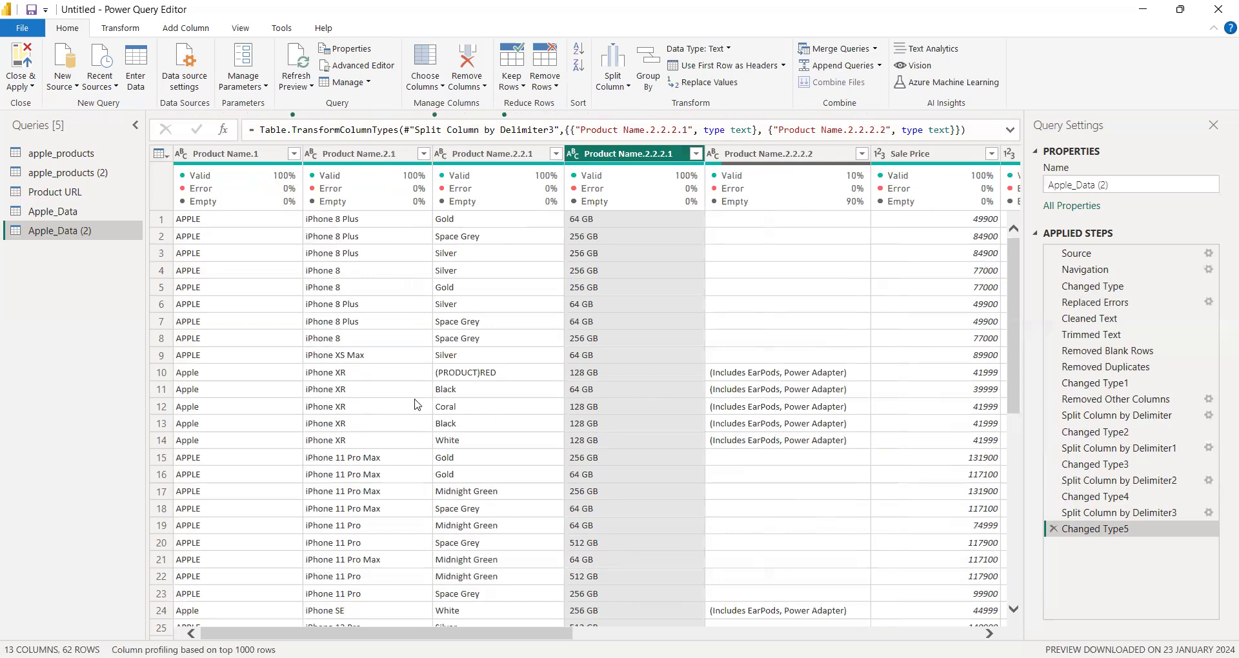
Capitalize each word in the Product Name.1 column
{"action": "scroll", "coordinate": [378, 397], "scroll_direction": "right", "scroll_amount": 2}
{"action": "scroll", "coordinate": [381, 401], "scroll_direction": "right", "scroll_amount": 1}
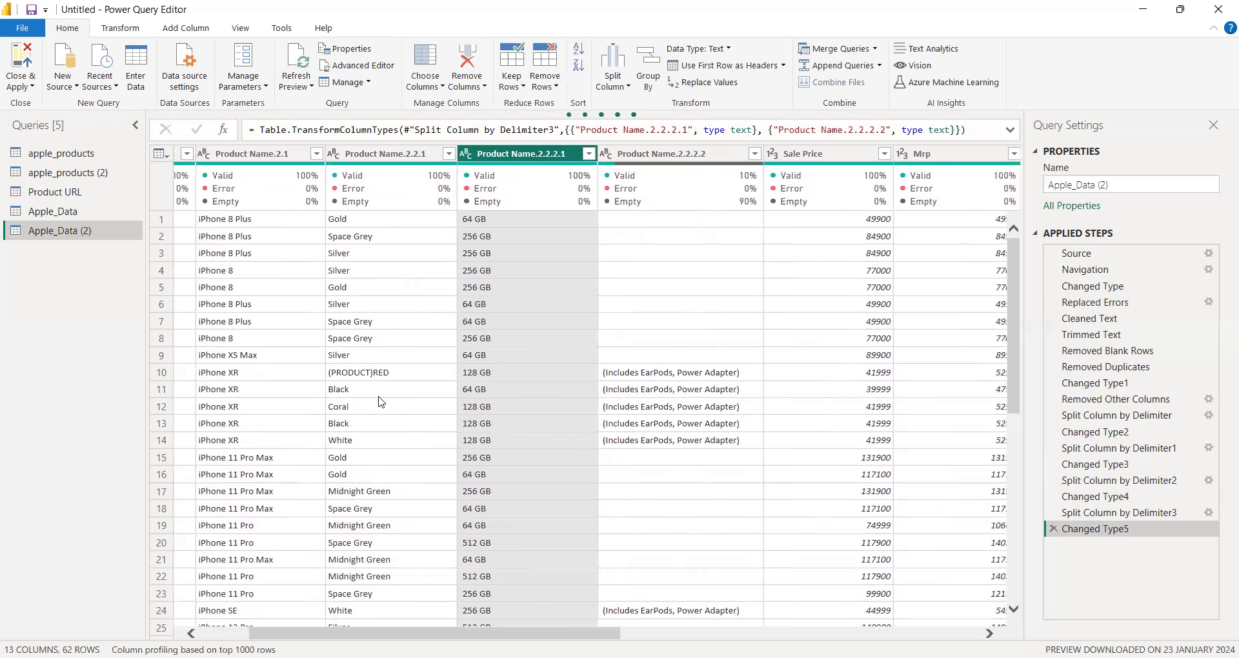
{"action": "scroll", "coordinate": [382, 402], "scroll_direction": "right", "scroll_amount": 1}
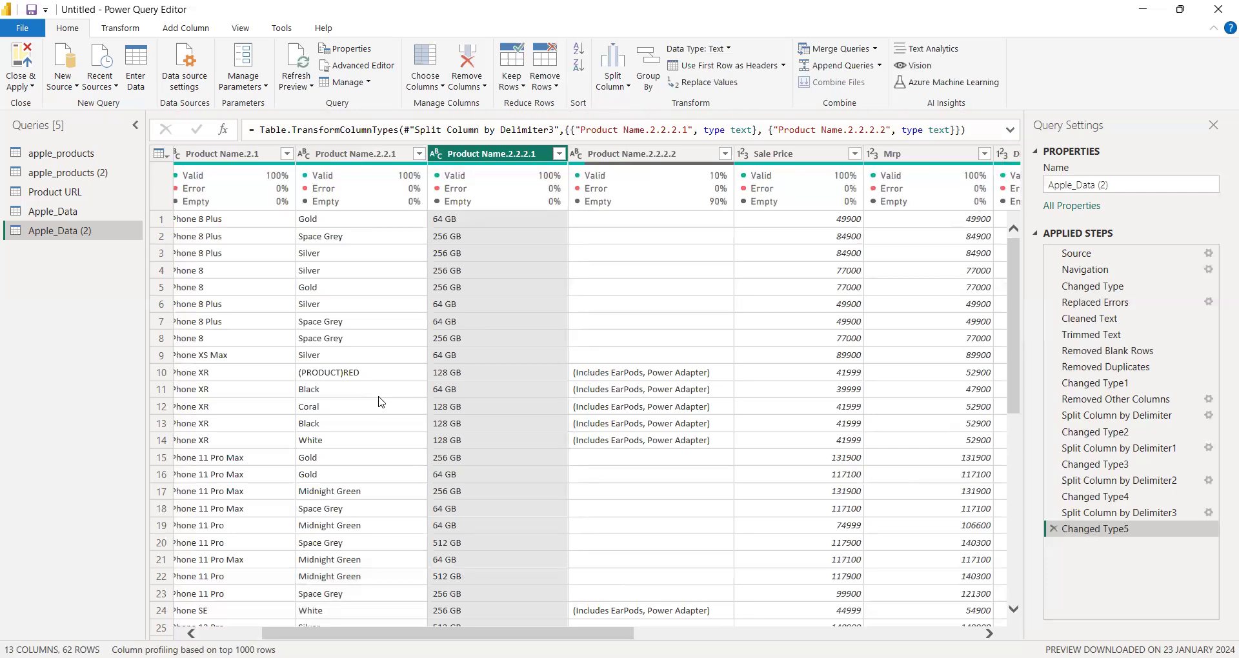
{"action": "scroll", "coordinate": [381, 402], "scroll_direction": "left", "scroll_amount": 5}
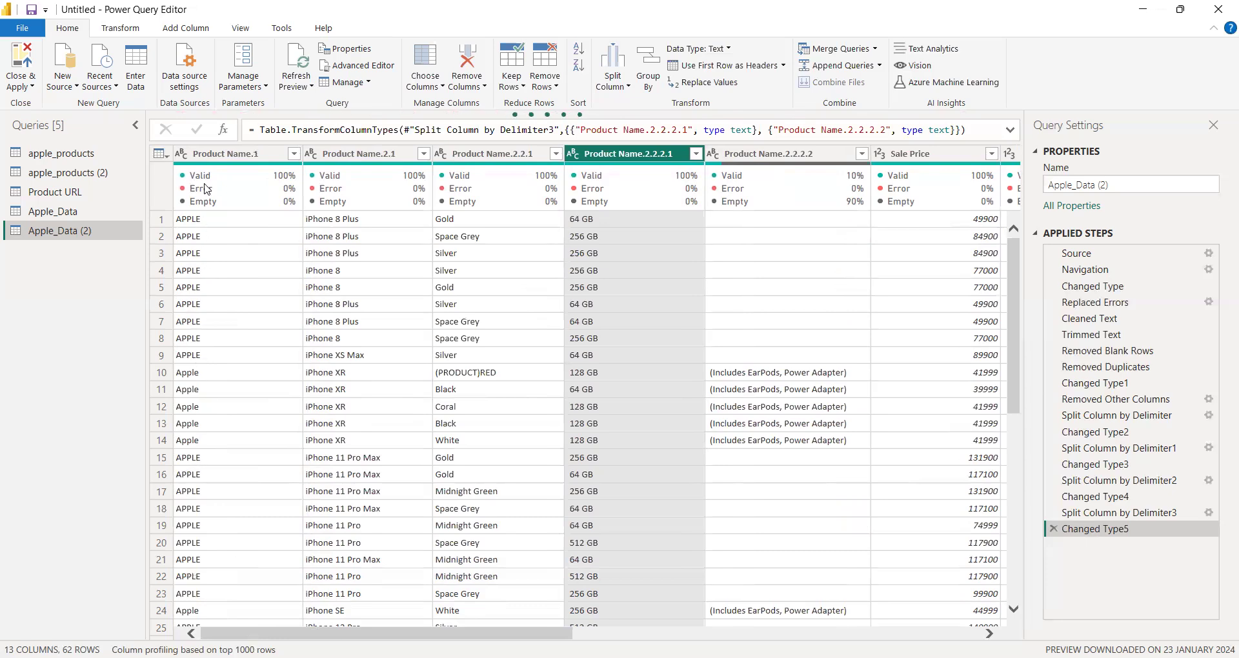
{"action": "left_click", "coordinate": [212, 156]}
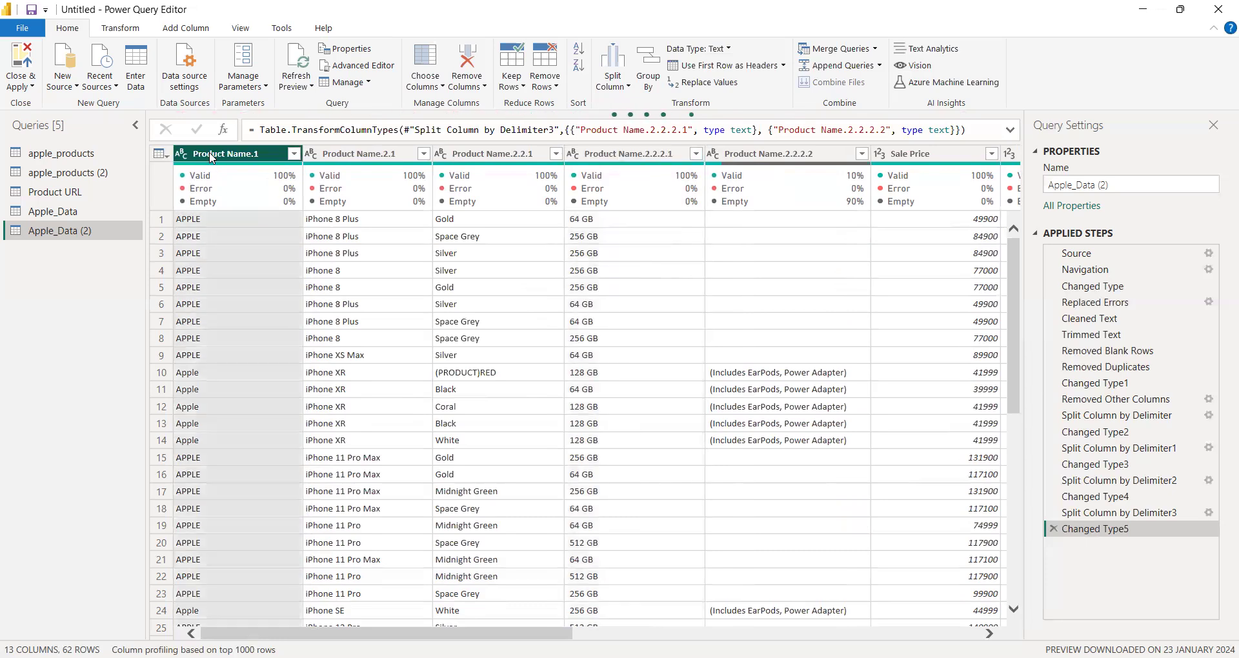
{"action": "right_click", "coordinate": [211, 156]}
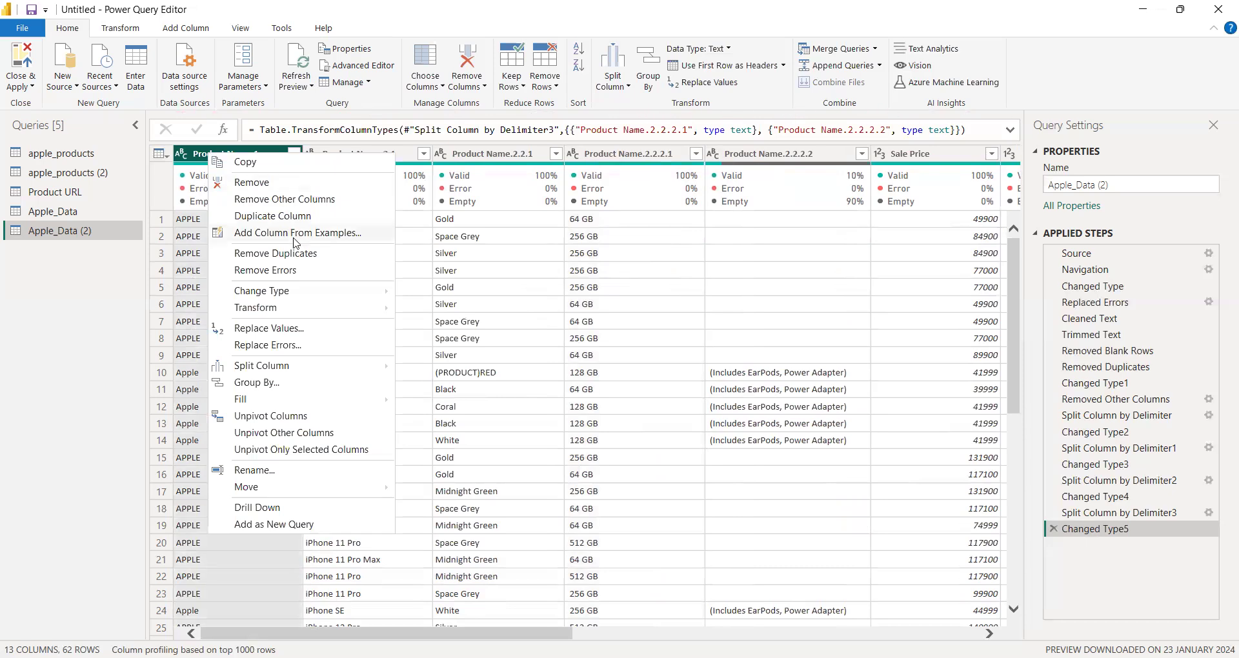
{"action": "mouse_move", "coordinate": [273, 311]}
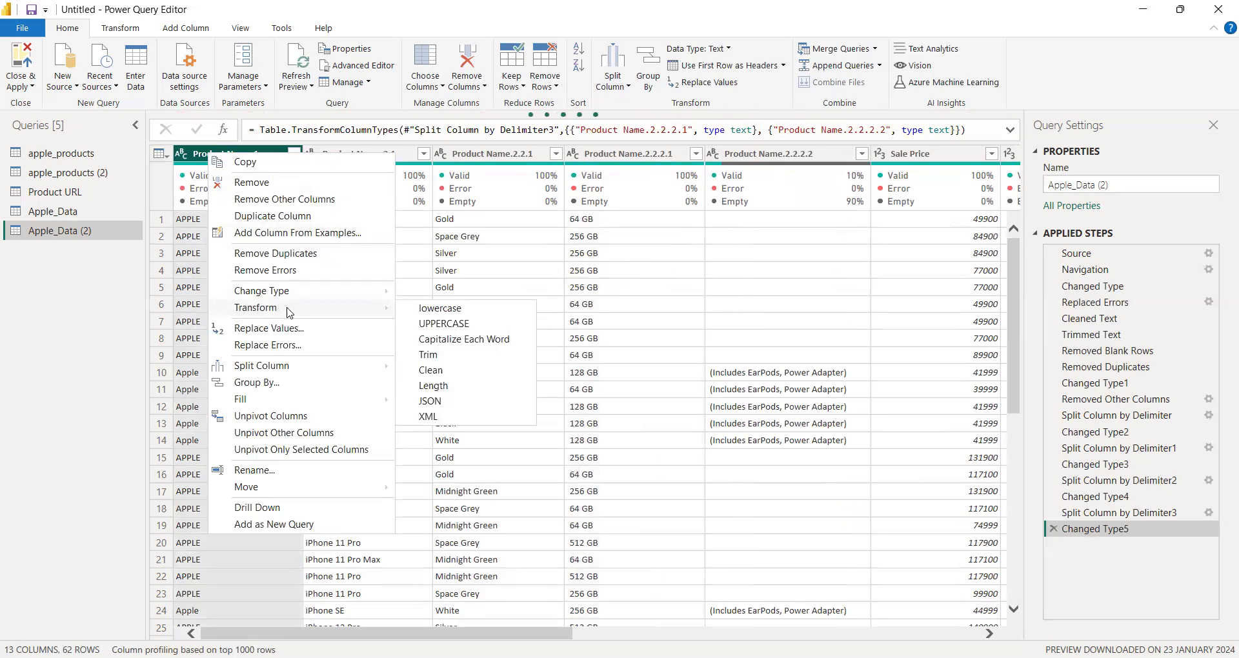
{"action": "left_click", "coordinate": [475, 349]}
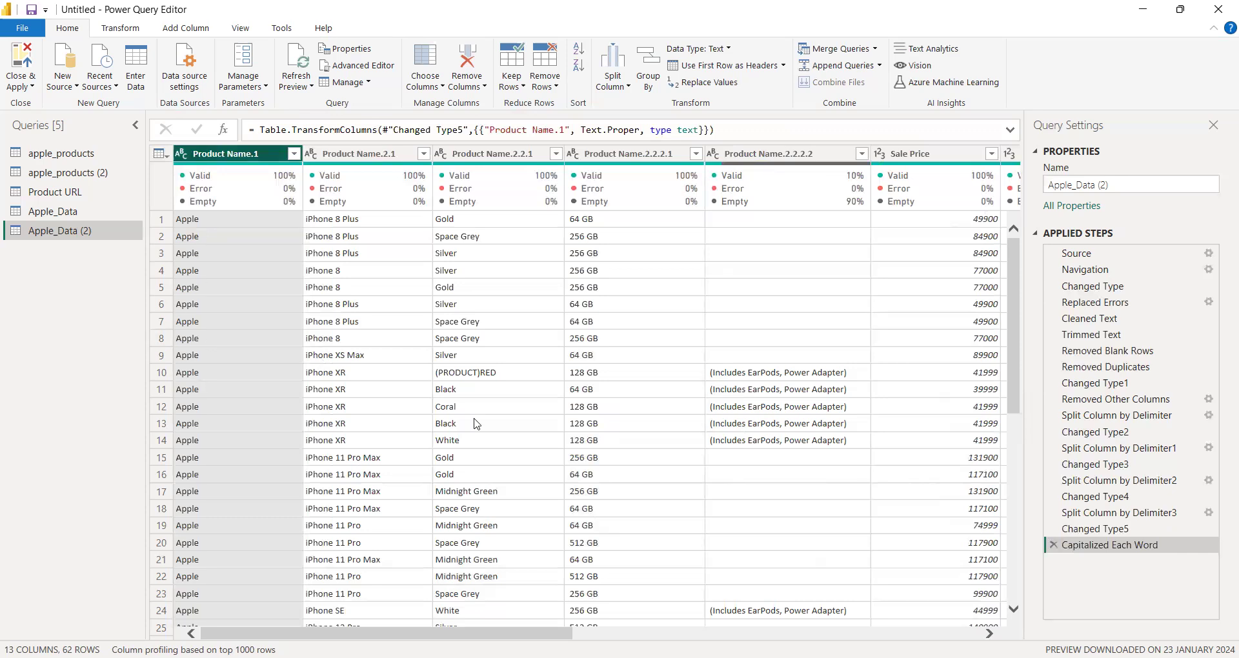
Replace the value (PRODUCT)RED with Red in the Product Name.2.2.1 column
{"action": "scroll", "coordinate": [476, 423], "scroll_direction": "right", "scroll_amount": 2}
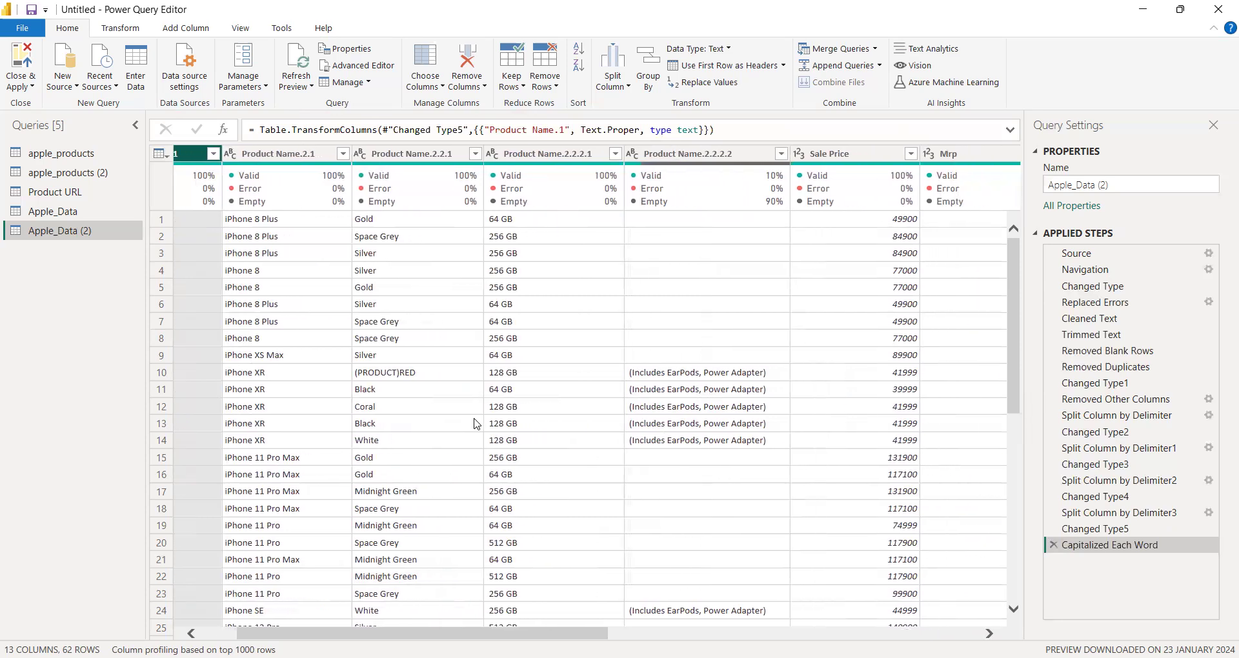
{"action": "left_click", "coordinate": [384, 375]}
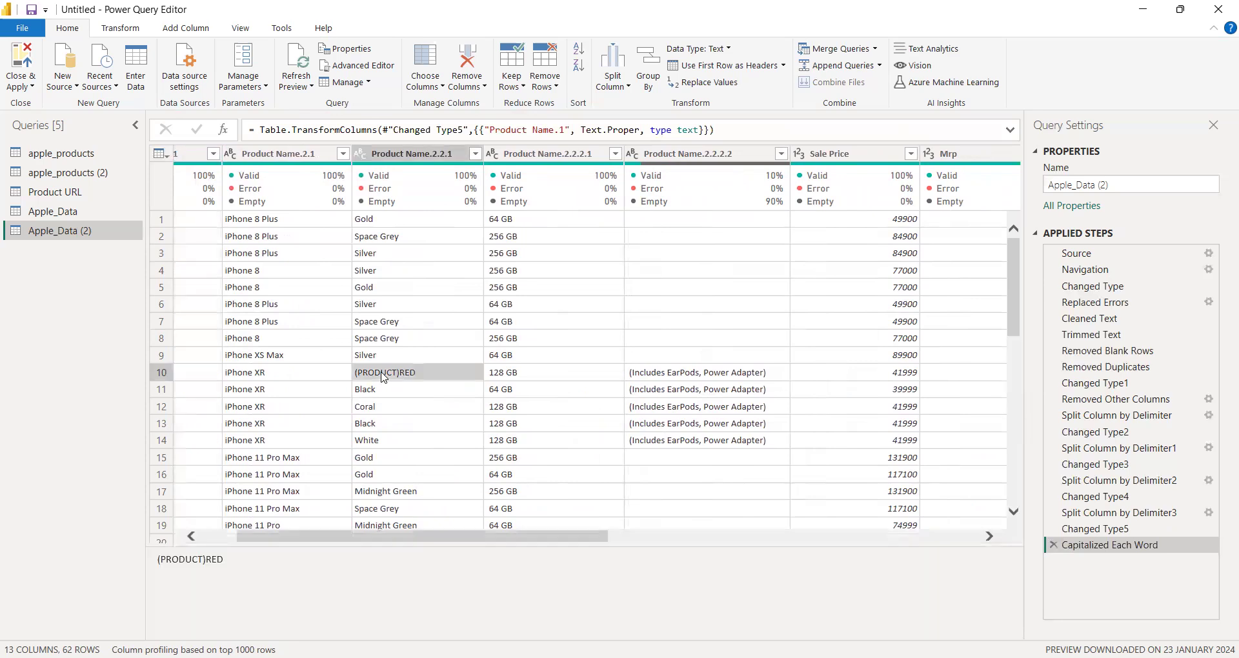
{"action": "right_click", "coordinate": [417, 372]}
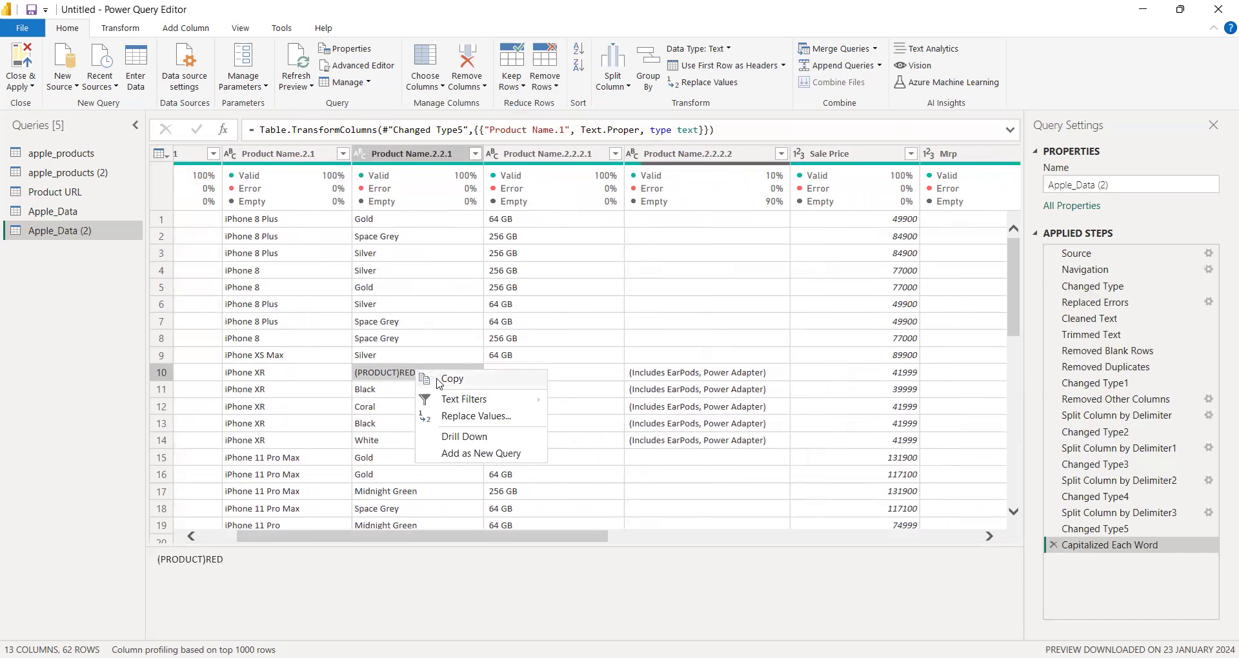
{"action": "left_click", "coordinate": [459, 418]}
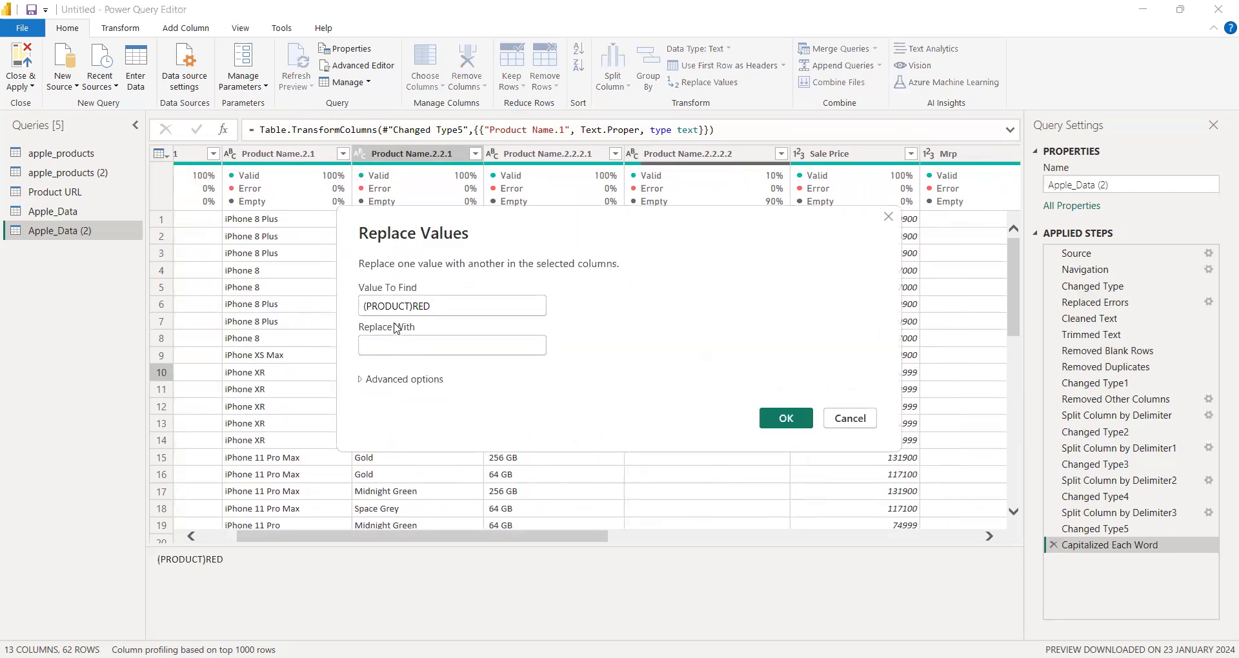
{"action": "type", "text": "red"}
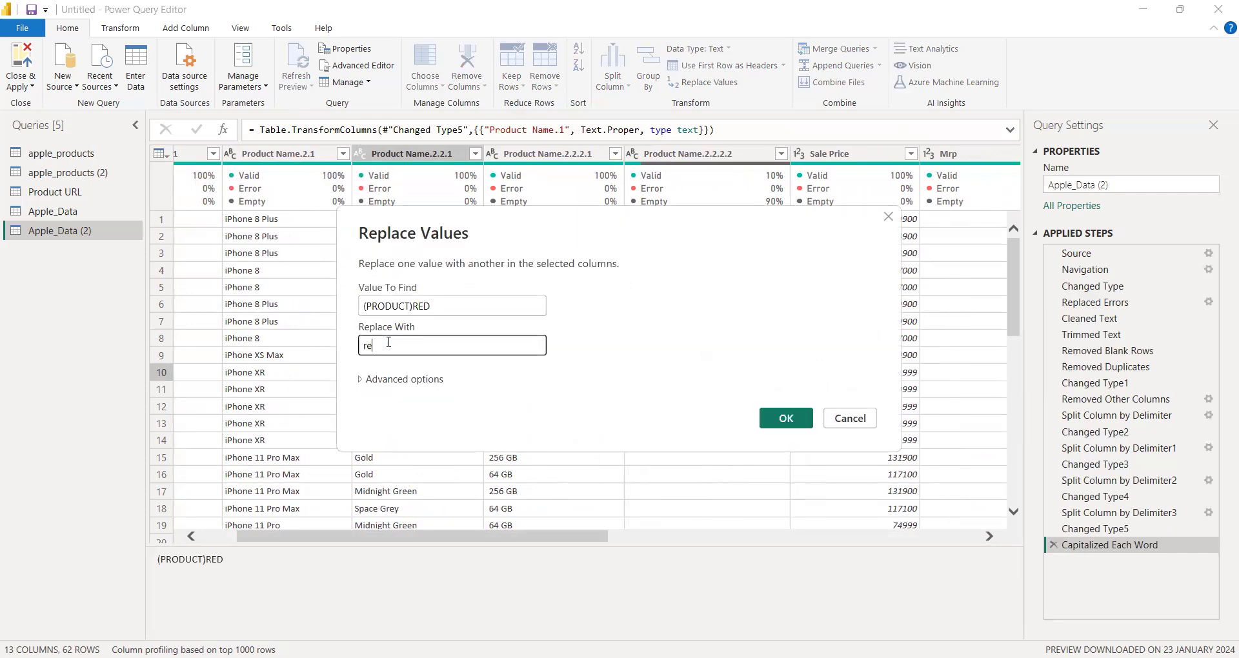
{"action": "key", "text": "BackSpace"}
{"action": "key", "text": "BackSpace"}
{"action": "type", "text": "Red"}
{"action": "left_click", "coordinate": [784, 415]}
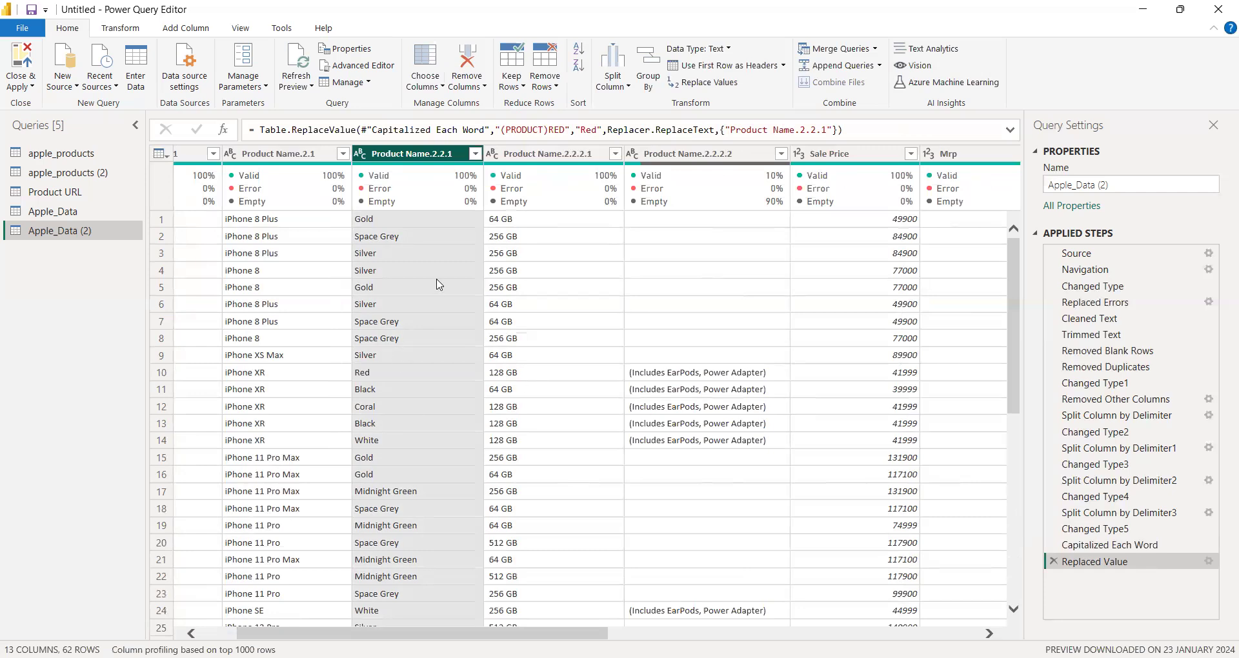
Apply all pending query changes and close the query editor
{"action": "scroll", "coordinate": [439, 285], "scroll_direction": "down", "scroll_amount": 1}
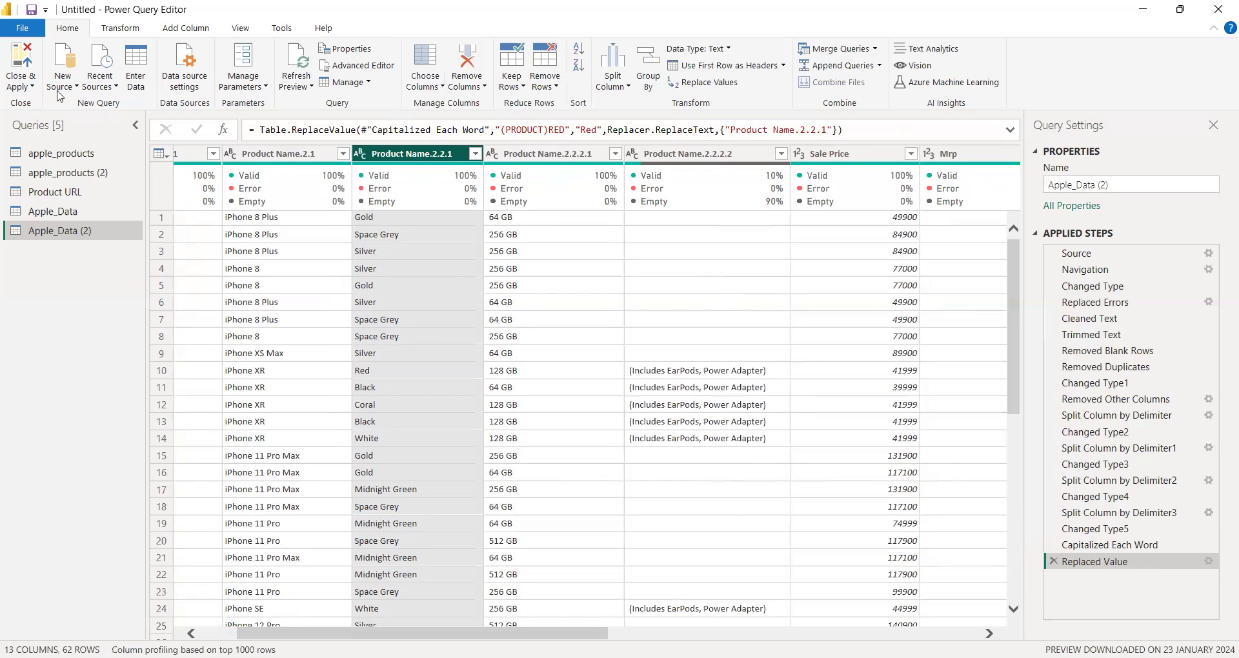
{"action": "left_click", "coordinate": [34, 86]}
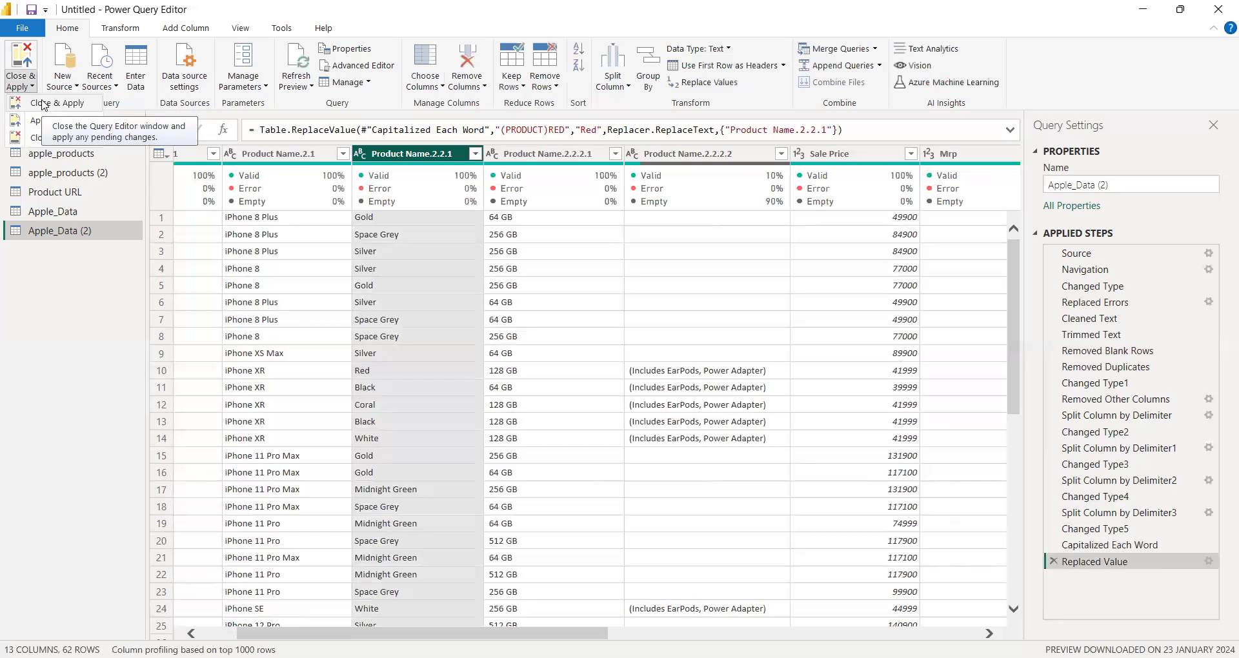
{"action": "left_click", "coordinate": [43, 105]}
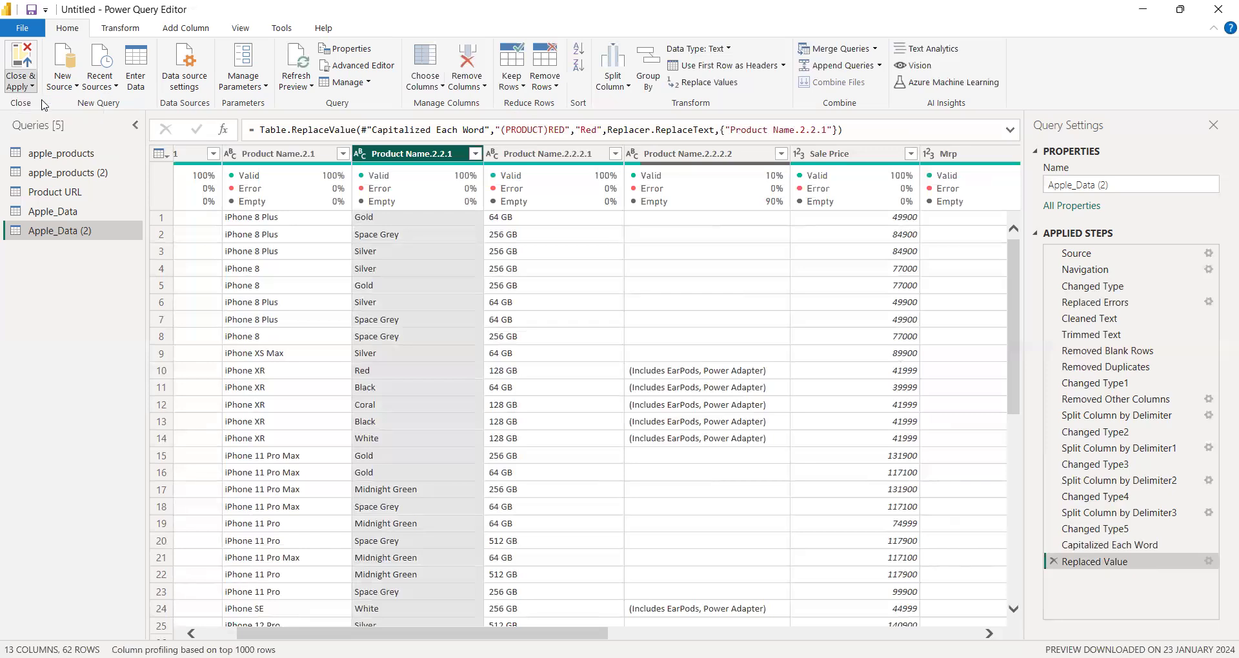